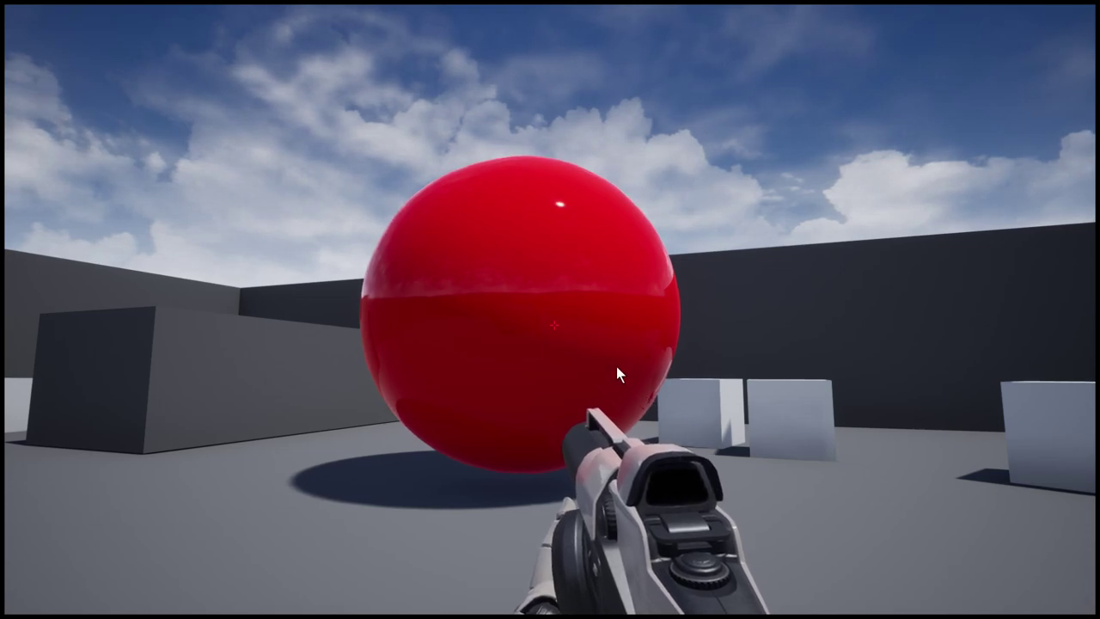
Play-test the mesh distortion by moving around the red sphere and interacting with its surface, and end the play session.
{"action": "left_click", "coordinate": [616, 366]}
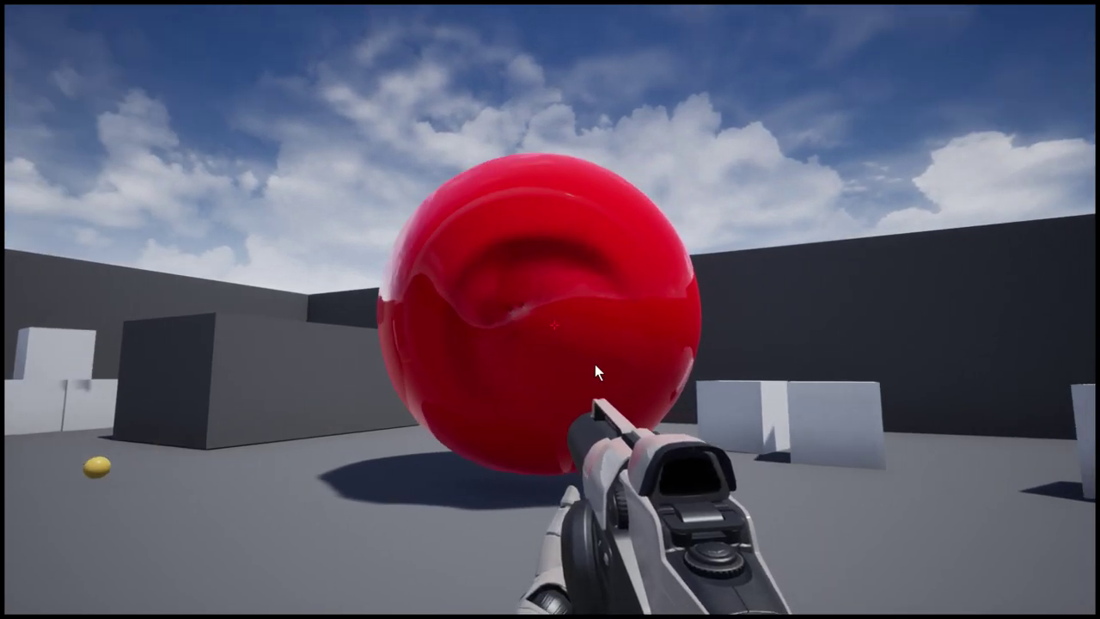
{"action": "key", "text": "d"}
{"action": "left_click", "coordinate": [540, 365]}
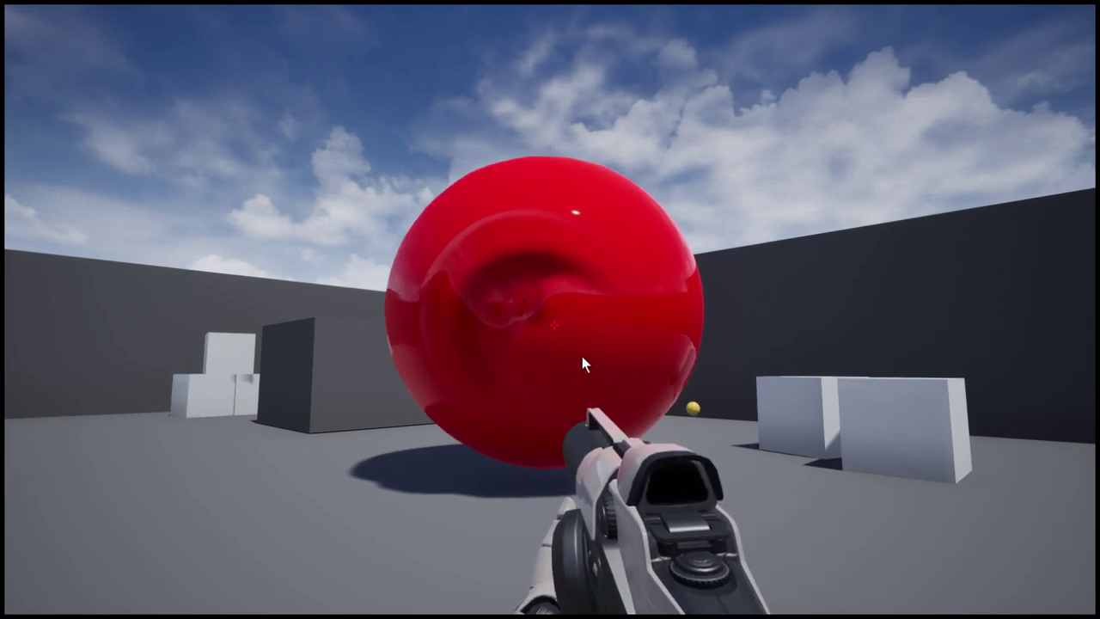
{"action": "left_click", "coordinate": [588, 365]}
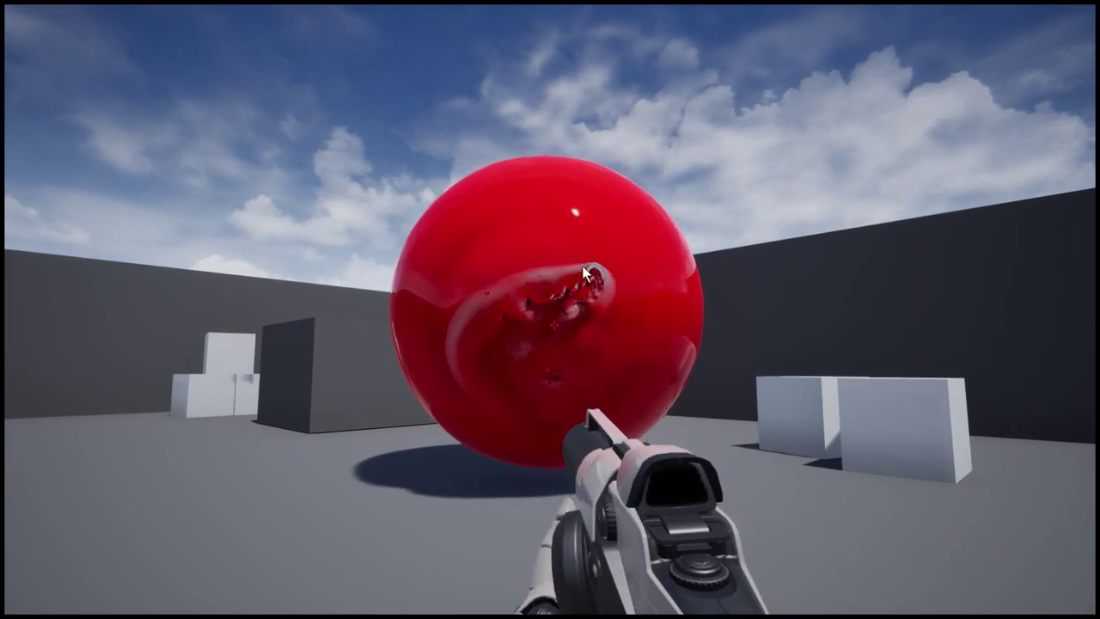
{"action": "key", "text": "d"}
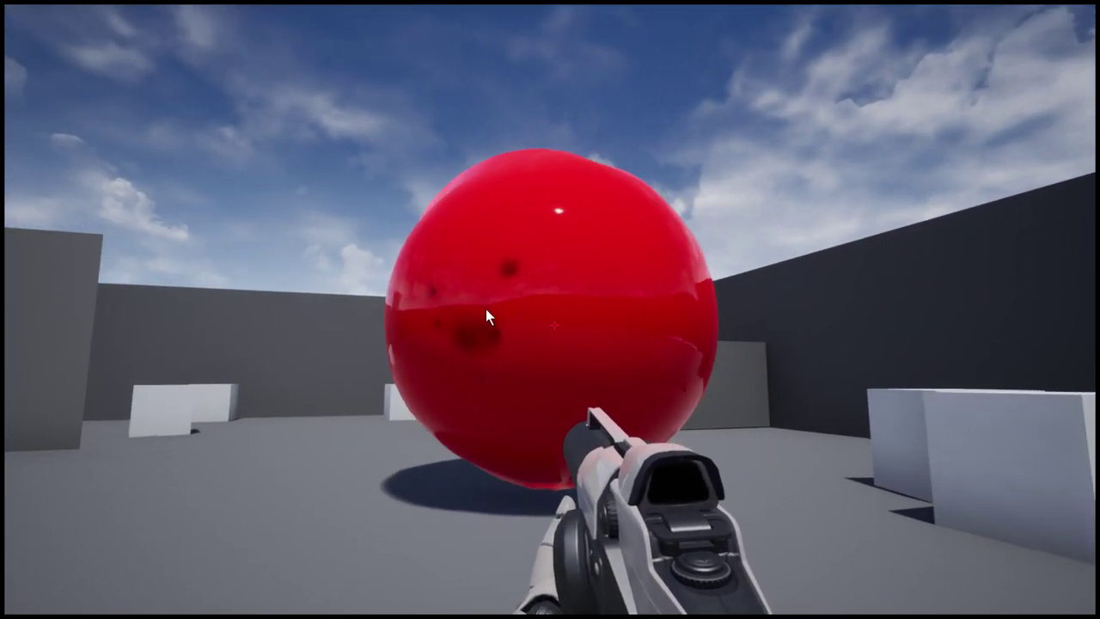
{"action": "left_click", "coordinate": [486, 317]}
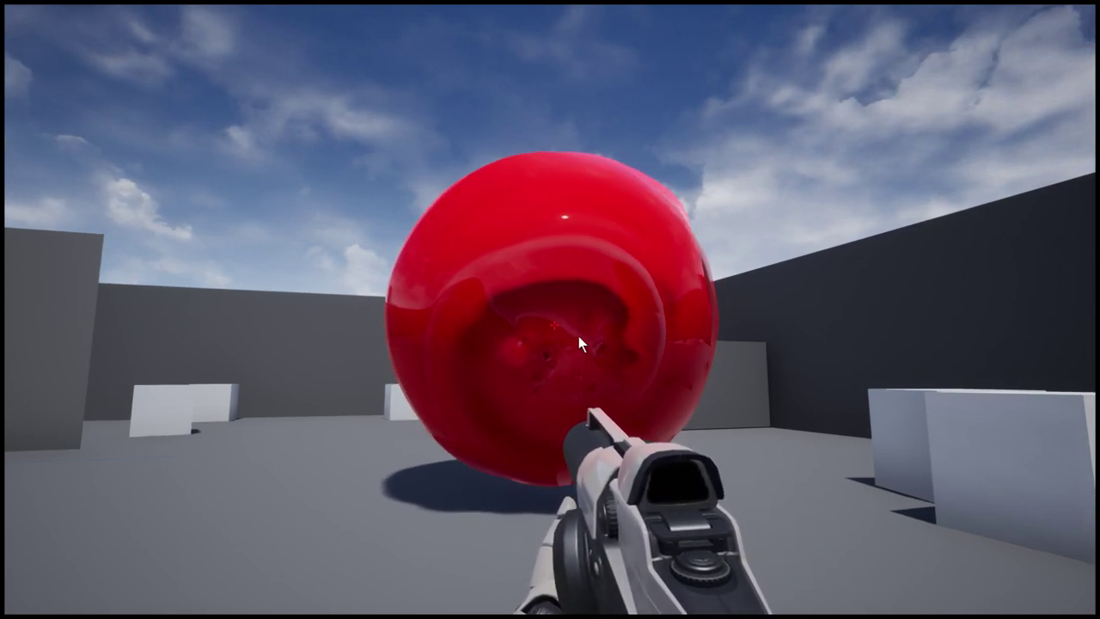
{"action": "key", "text": "a"}
{"action": "left_click", "coordinate": [600, 337]}
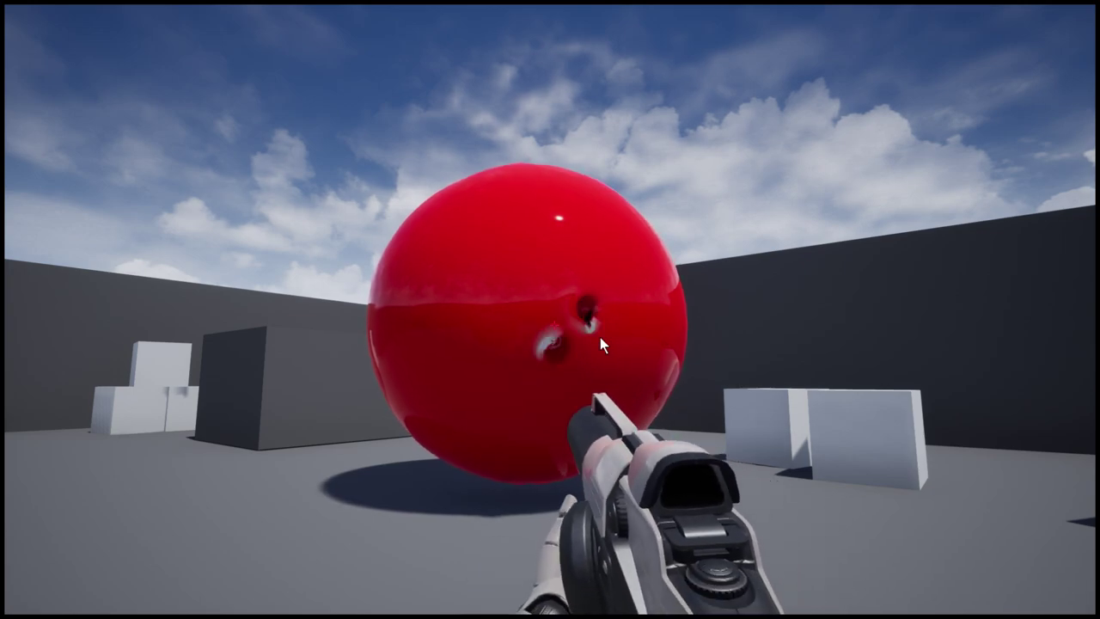
{"action": "key", "text": "a"}
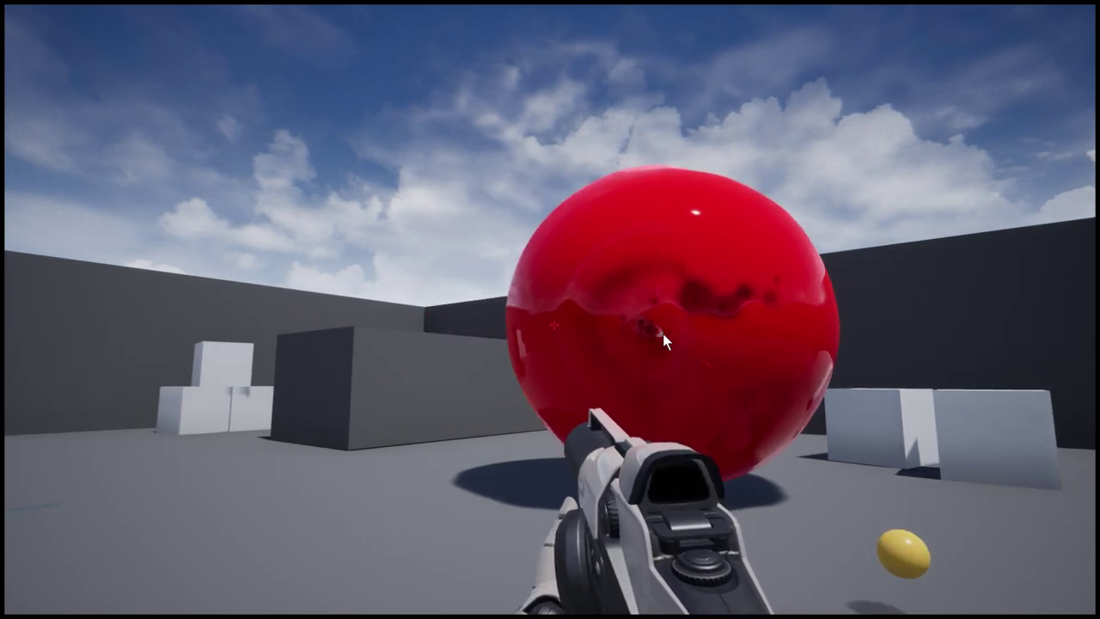
{"action": "left_click", "coordinate": [646, 338]}
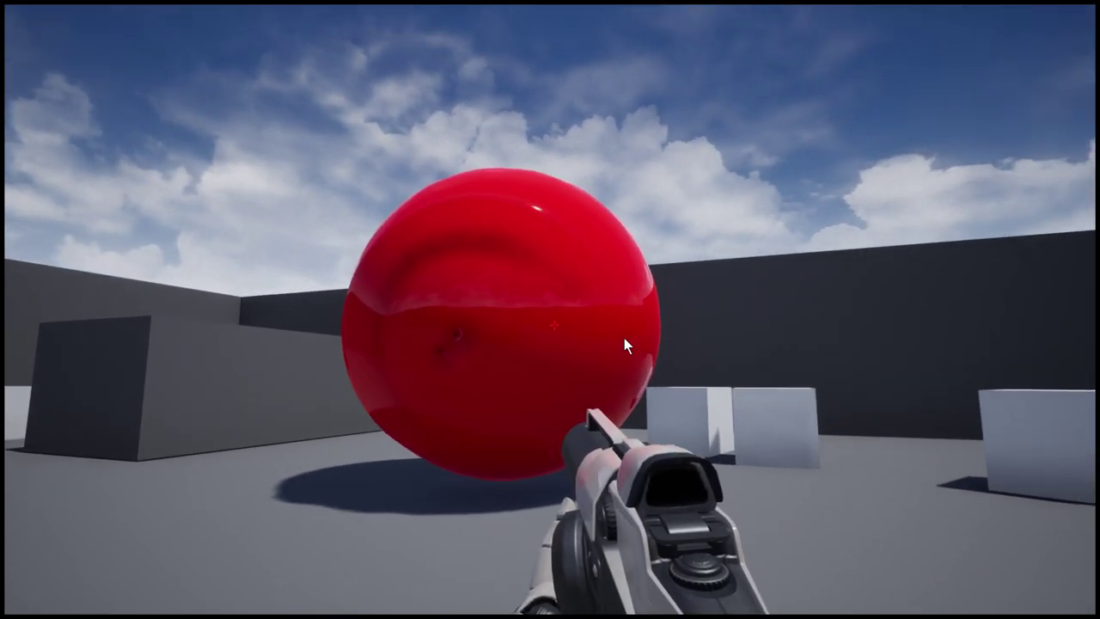
{"action": "left_click", "coordinate": [578, 298]}
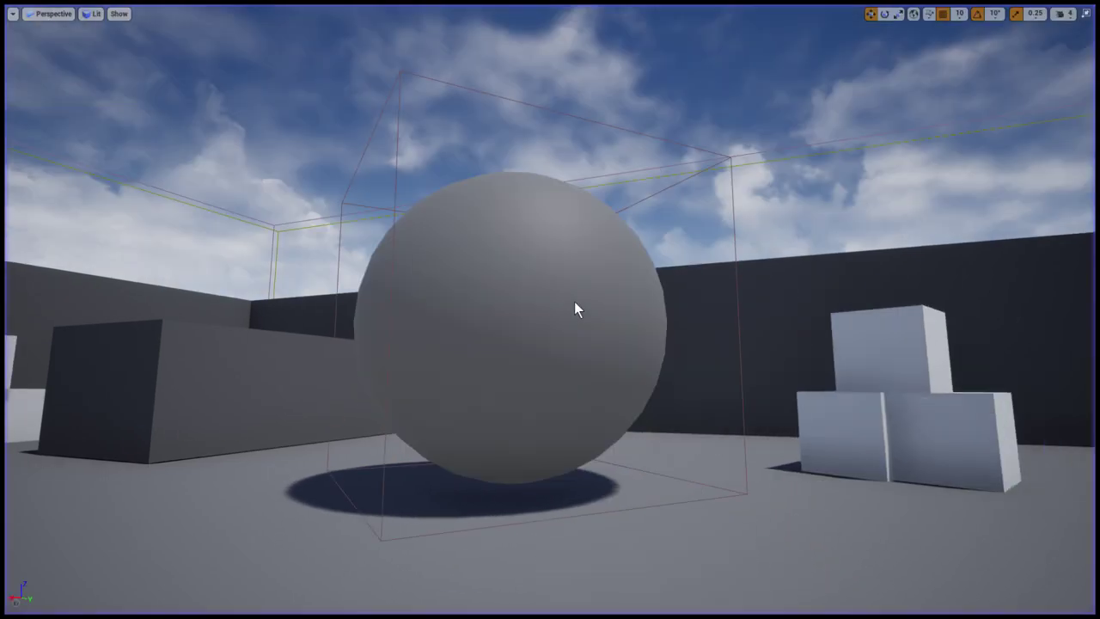
{"action": "key", "text": "Escape"}
Select the large sphere, leave the fullscreen viewport and show the details of its NinjaLiveComponent.
{"action": "left_click", "coordinate": [559, 311]}
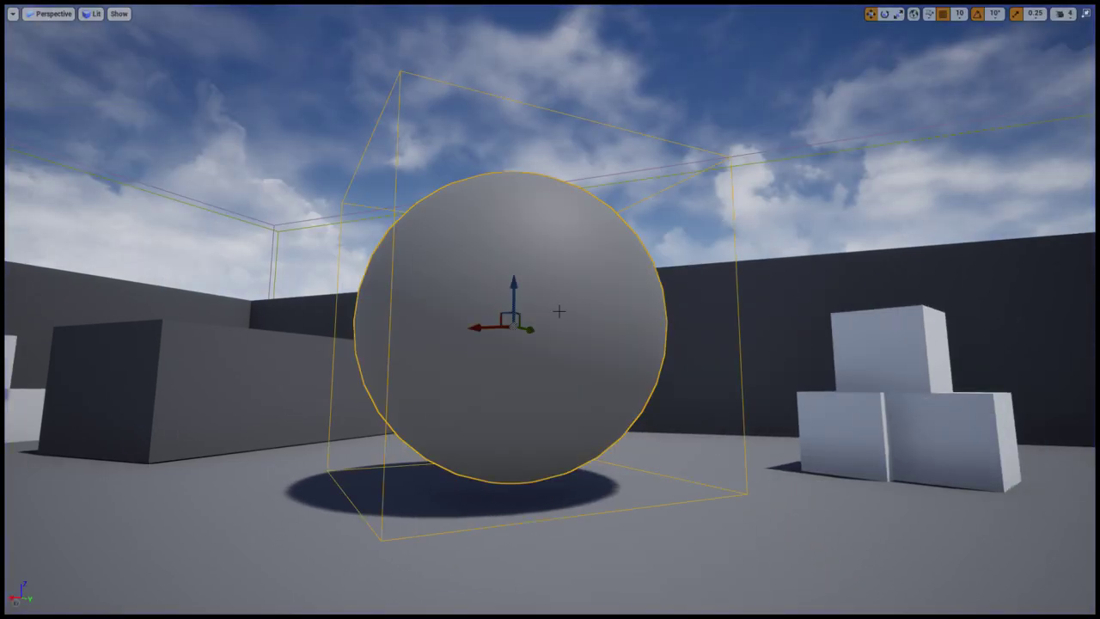
{"action": "key", "text": "F11"}
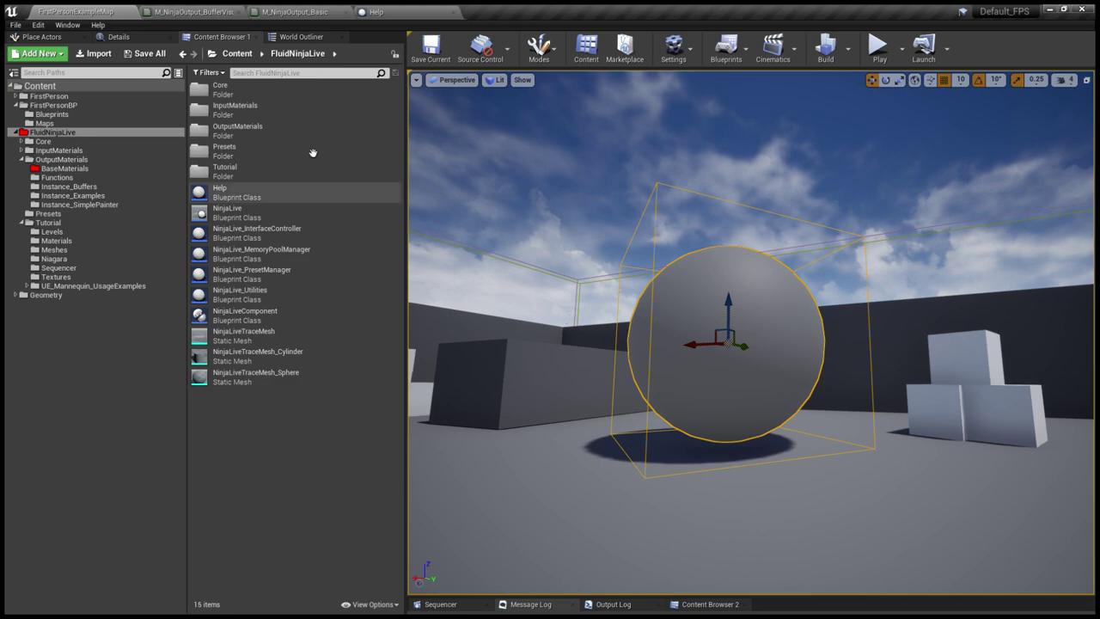
{"action": "left_click", "coordinate": [119, 37]}
{"action": "left_click", "coordinate": [88, 167]}
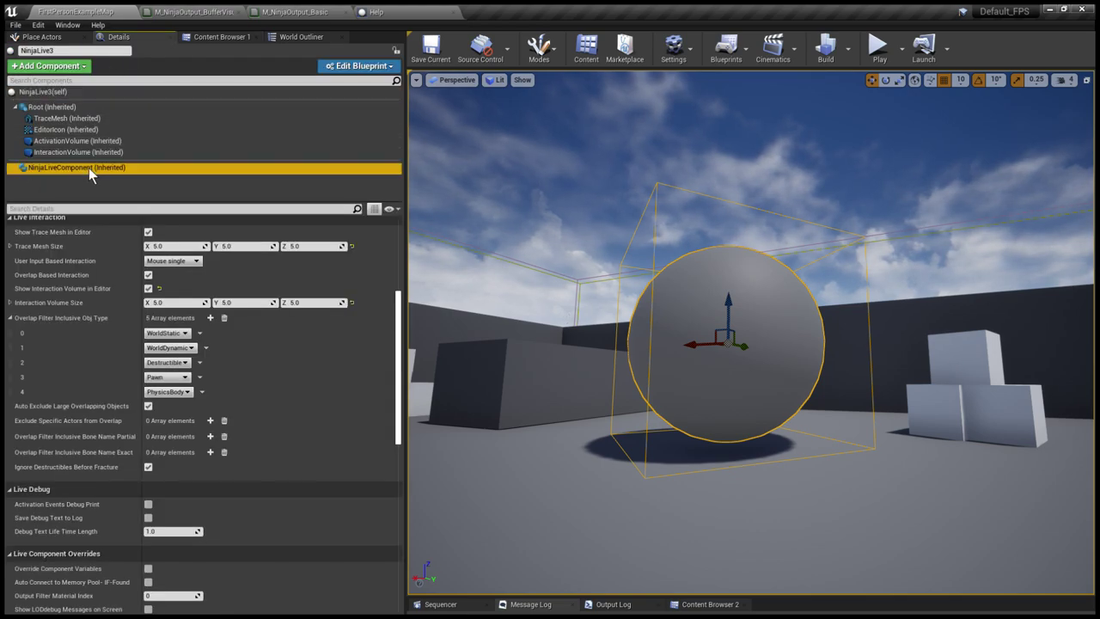
Review the component's Live Generic settings, examining the Output Materials array down to element 11 and the selected output material index.
{"action": "scroll", "coordinate": [79, 283], "scroll_direction": "up", "scroll_amount": 2}
{"action": "scroll", "coordinate": [74, 275], "scroll_direction": "up", "scroll_amount": 10}
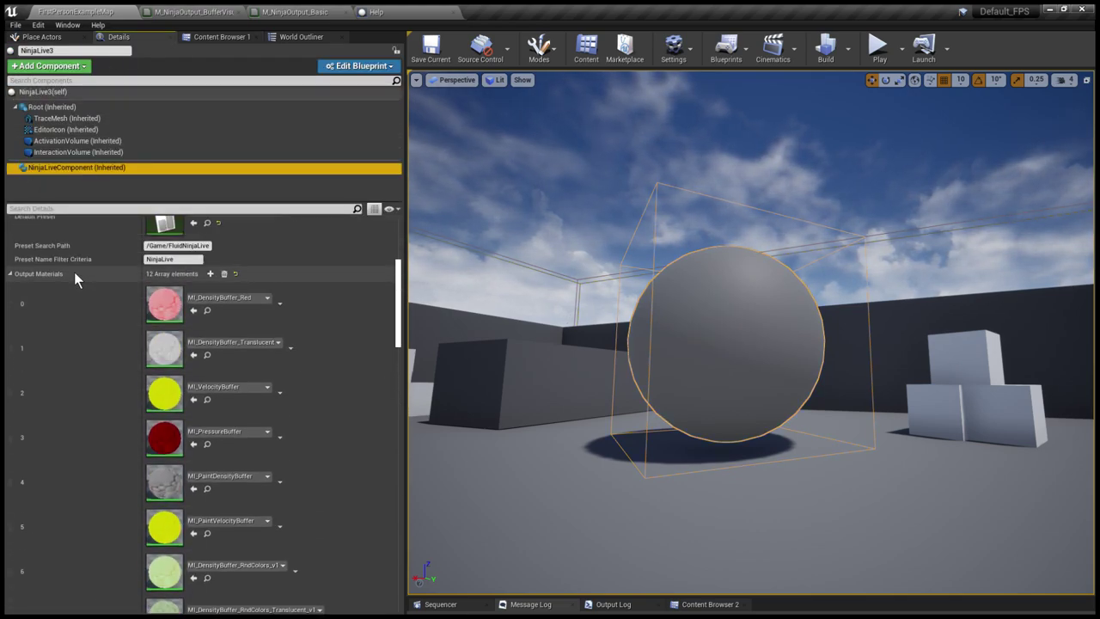
{"action": "left_click", "coordinate": [45, 294]}
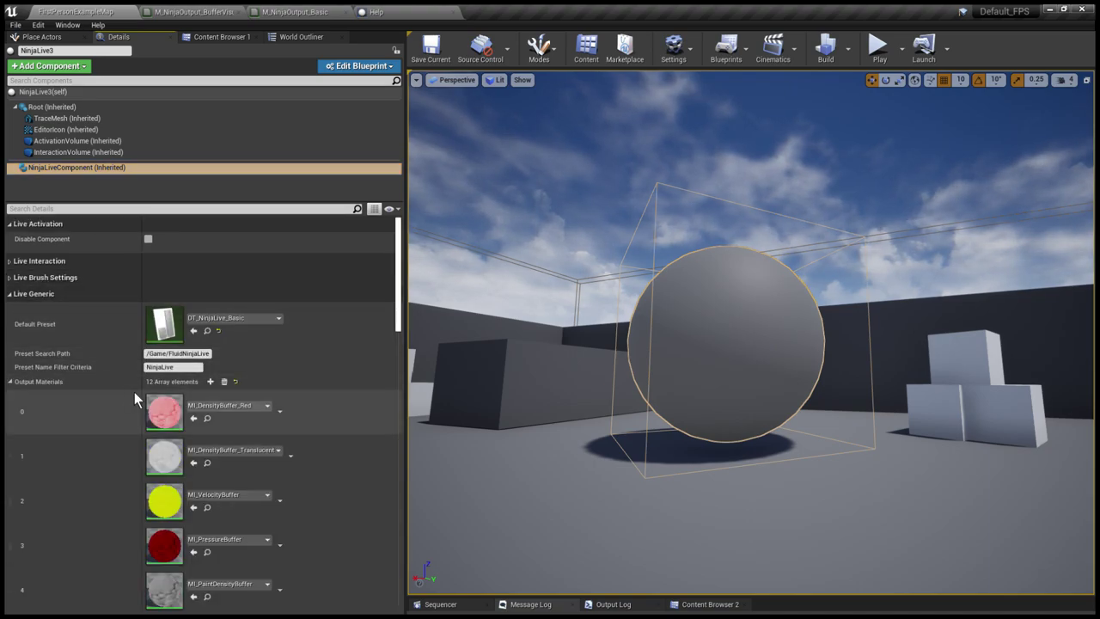
{"action": "scroll", "coordinate": [174, 384], "scroll_direction": "down", "scroll_amount": 3}
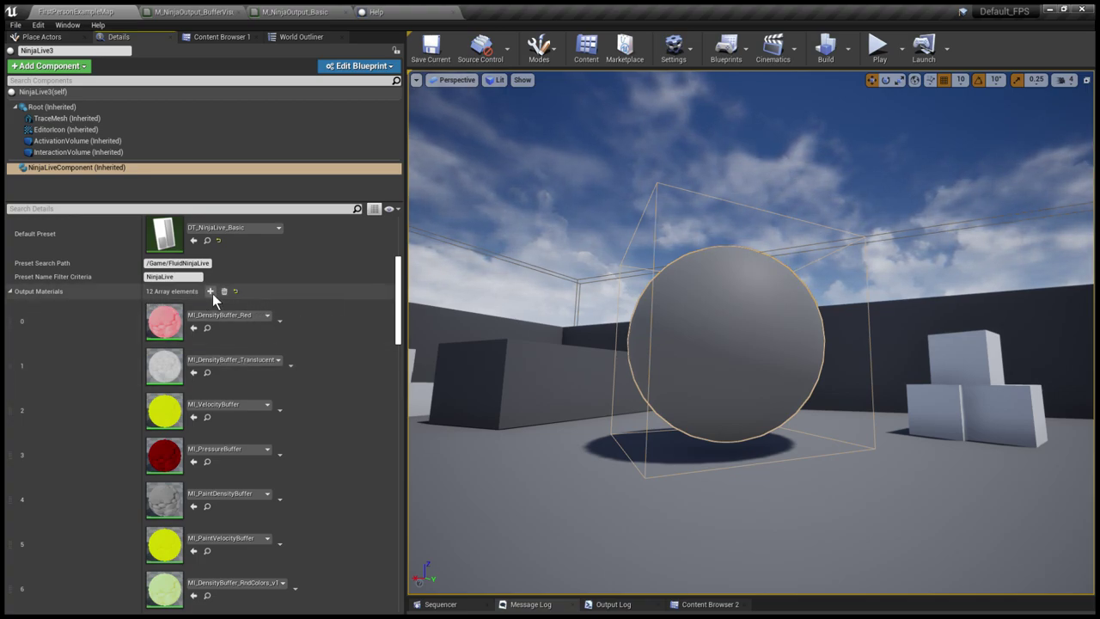
{"action": "scroll", "coordinate": [234, 387], "scroll_direction": "down", "scroll_amount": 8}
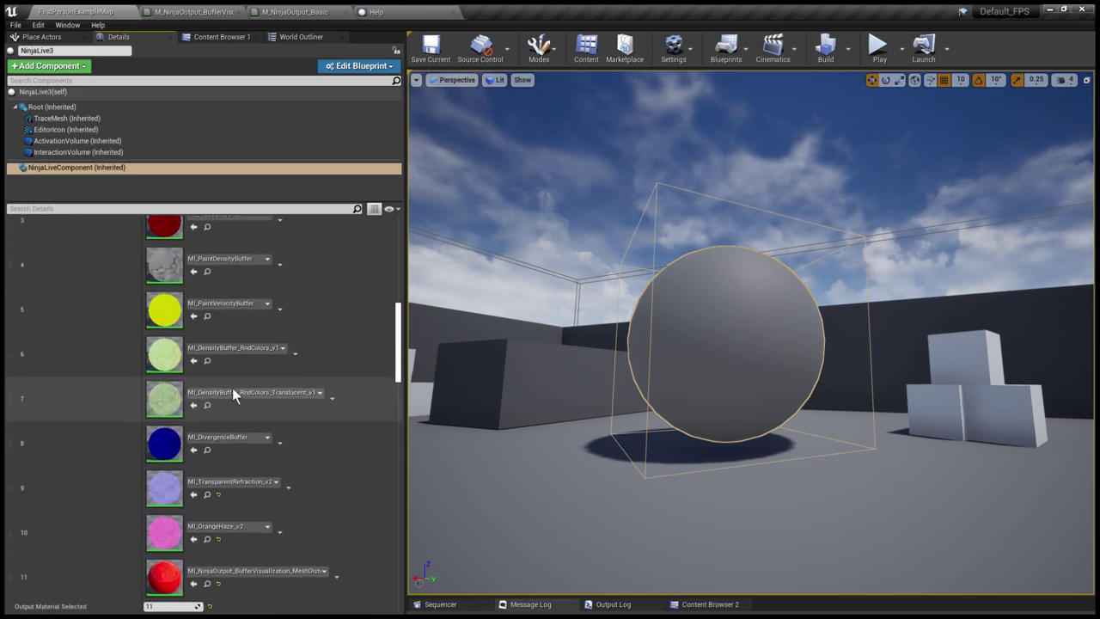
{"action": "scroll", "coordinate": [232, 387], "scroll_direction": "down", "scroll_amount": 4}
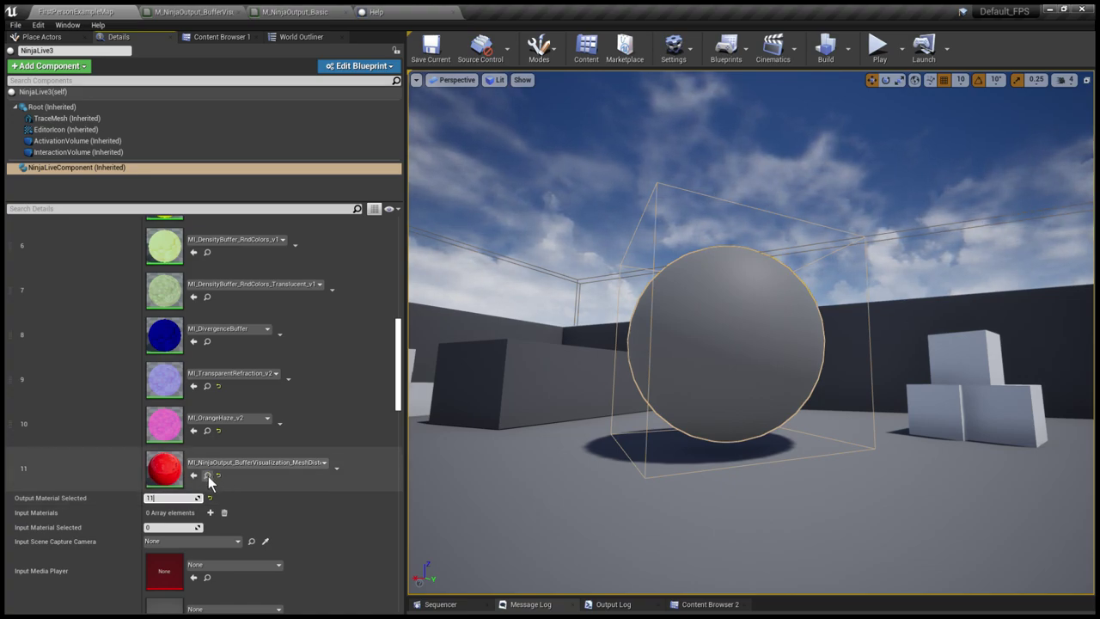
Locate the material instance of output element 11, open it and inspect its distortion parameters and sphere preview.
{"action": "left_click", "coordinate": [207, 476]}
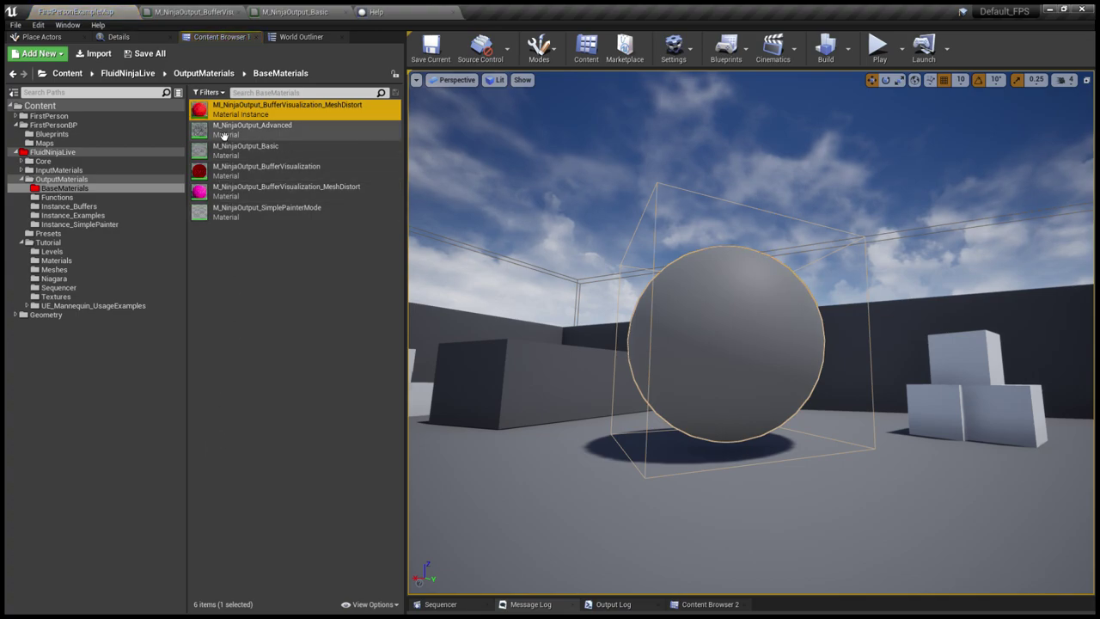
{"action": "double_click", "coordinate": [212, 115]}
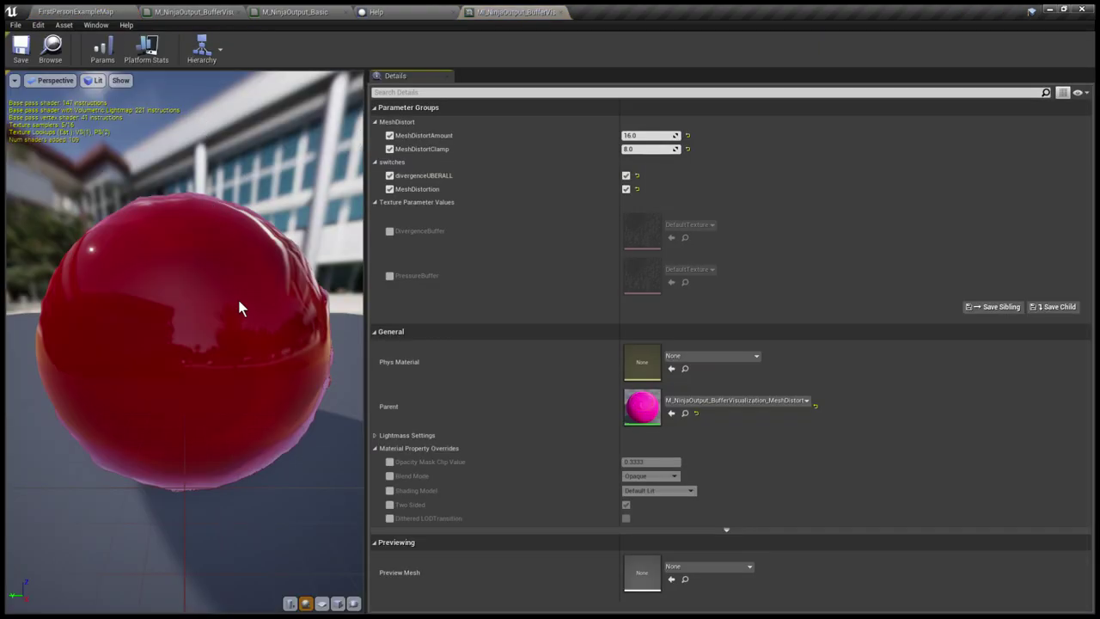
{"action": "left_click_drag", "start_coordinate": [238, 301], "coordinate": [193, 323]}
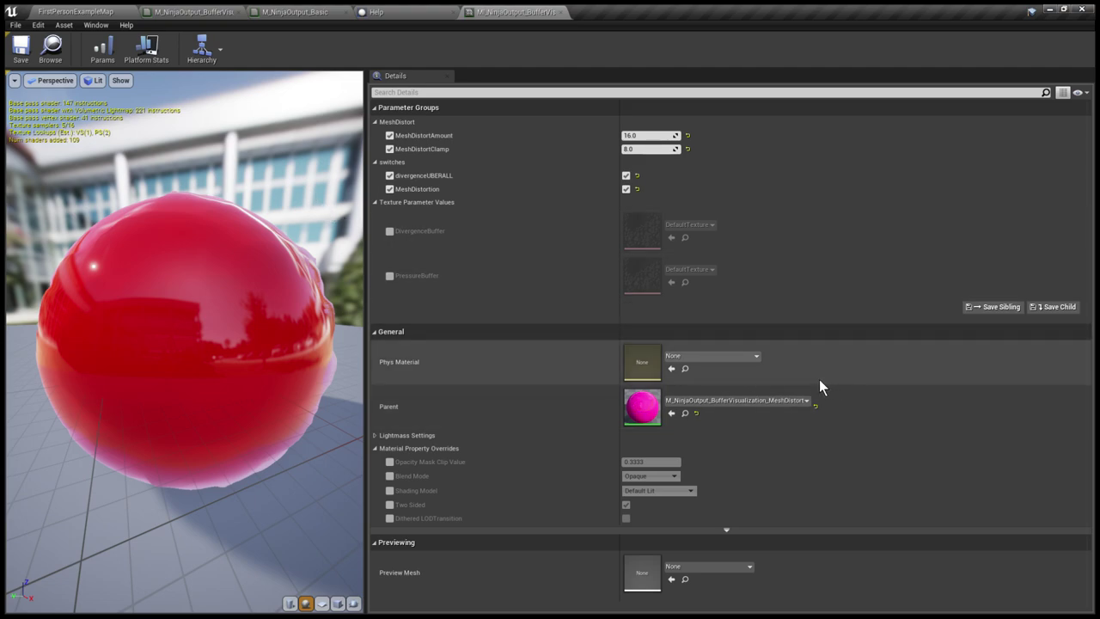
Locate the instance's parent material and show where the BaseMaterials folder sits under FluidNinjaLive > OutputMaterials.
{"action": "left_click", "coordinate": [685, 414]}
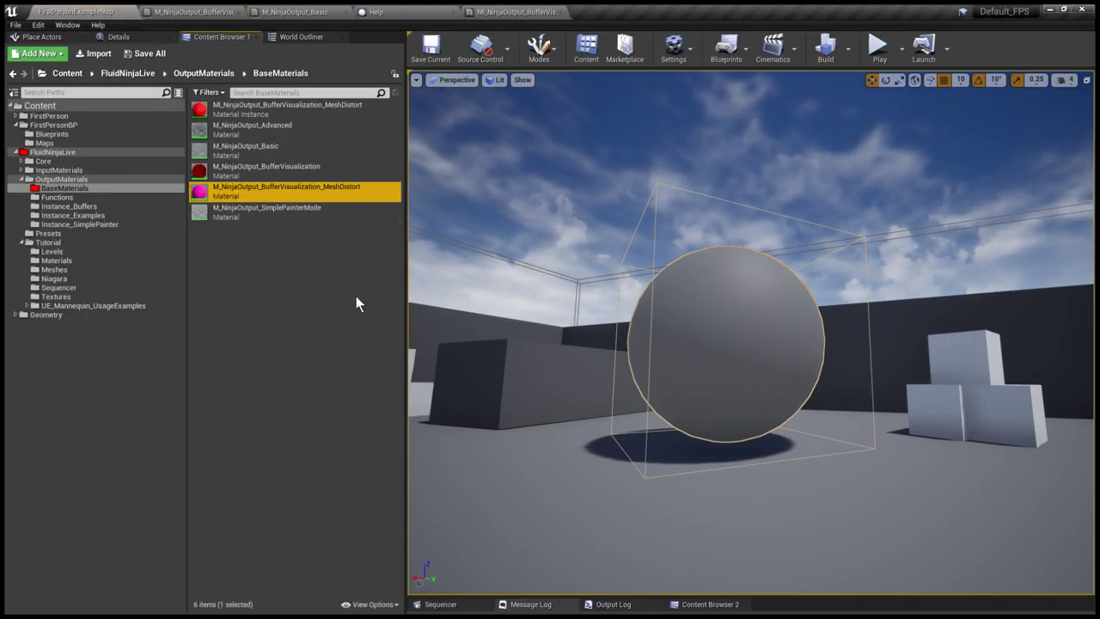
{"action": "left_click", "coordinate": [68, 155]}
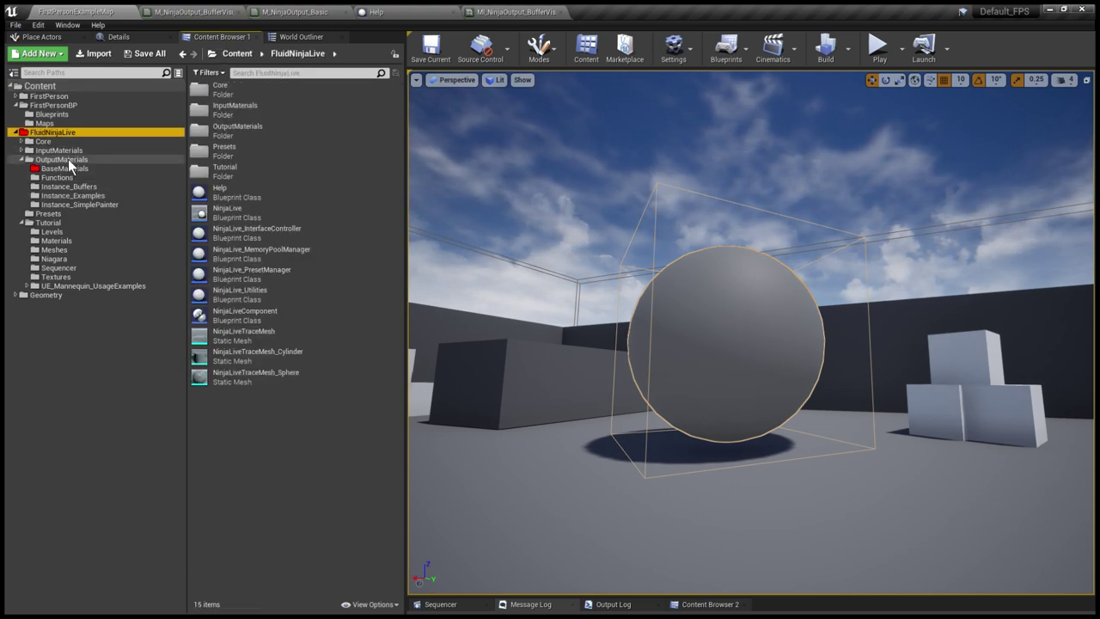
{"action": "left_click", "coordinate": [66, 179]}
{"action": "left_click", "coordinate": [69, 188]}
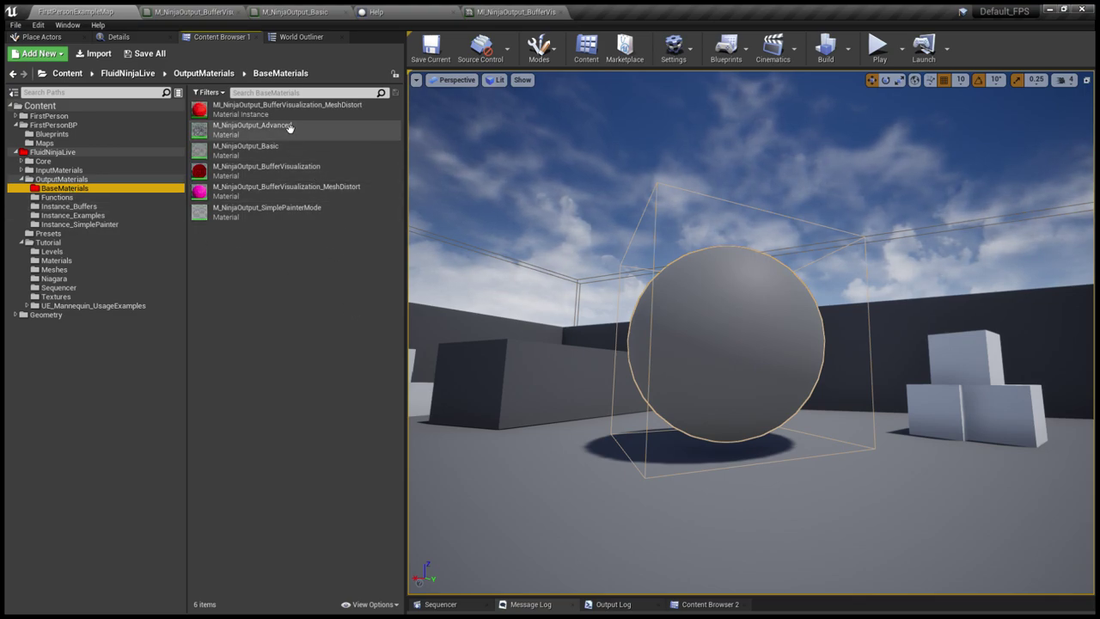
Open the M_NinjaOutput_BufferVisualization_MeshDistort material and examine its divergence, paint, pressure and velocity buffer texture parameters.
{"action": "double_click", "coordinate": [249, 198]}
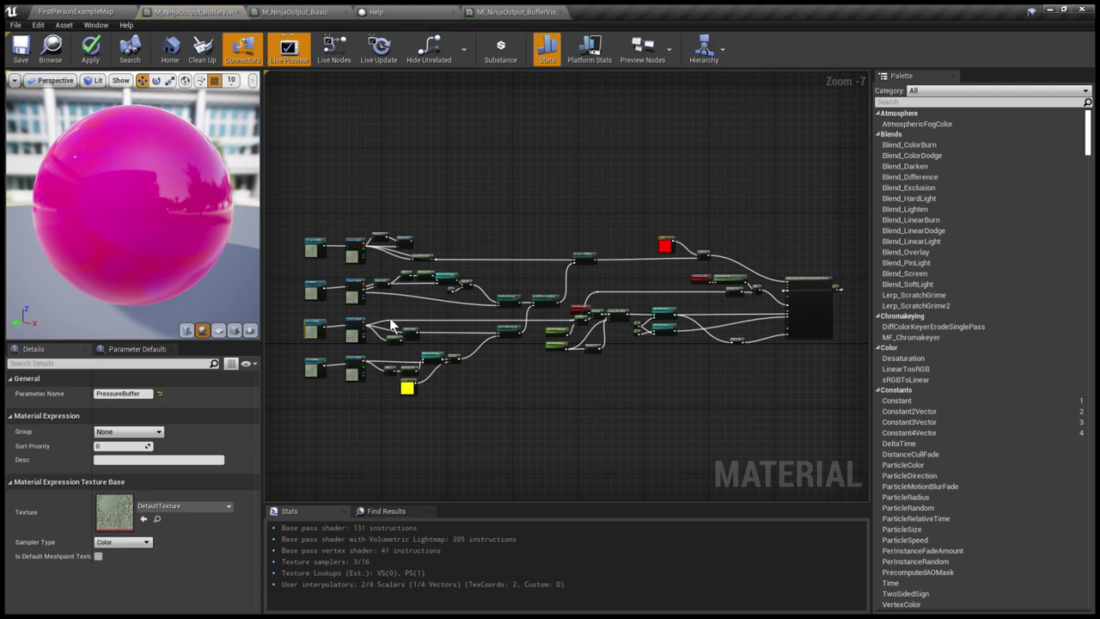
{"action": "scroll", "coordinate": [507, 323], "scroll_direction": "up", "scroll_amount": 4}
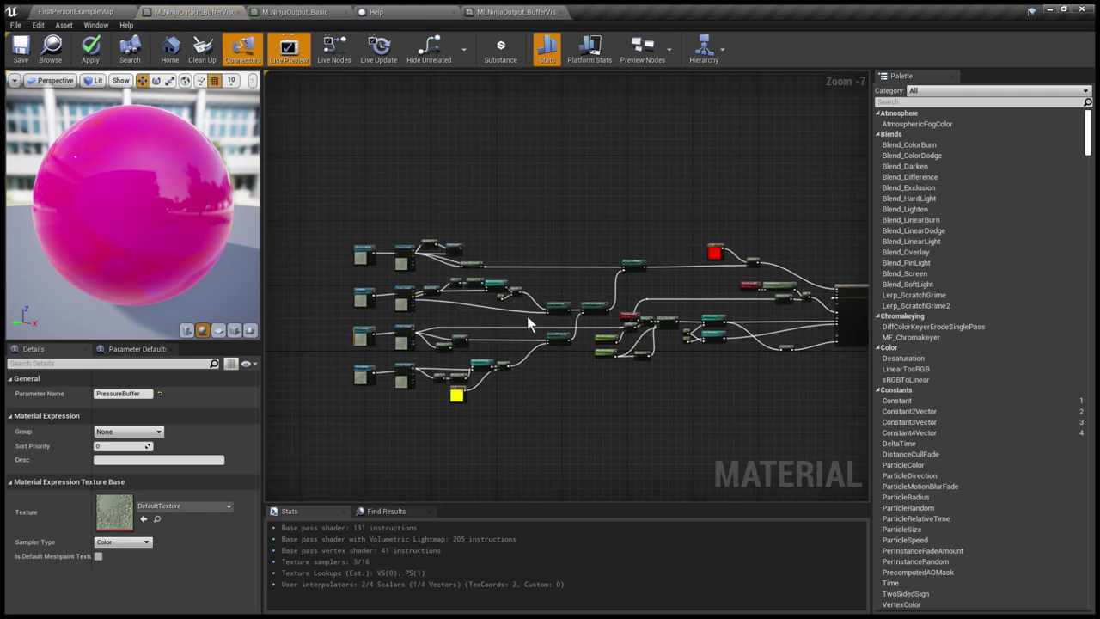
{"action": "right_click_drag", "start_coordinate": [516, 333], "coordinate": [738, 346]}
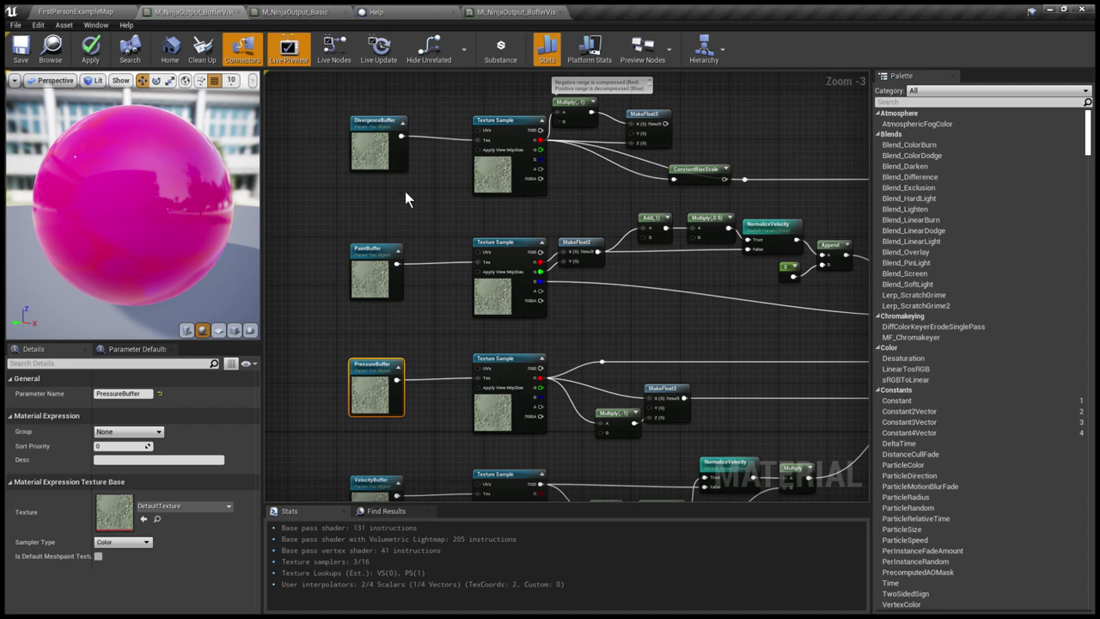
{"action": "left_click", "coordinate": [386, 169]}
{"action": "scroll", "coordinate": [381, 245], "scroll_direction": "up", "scroll_amount": 3}
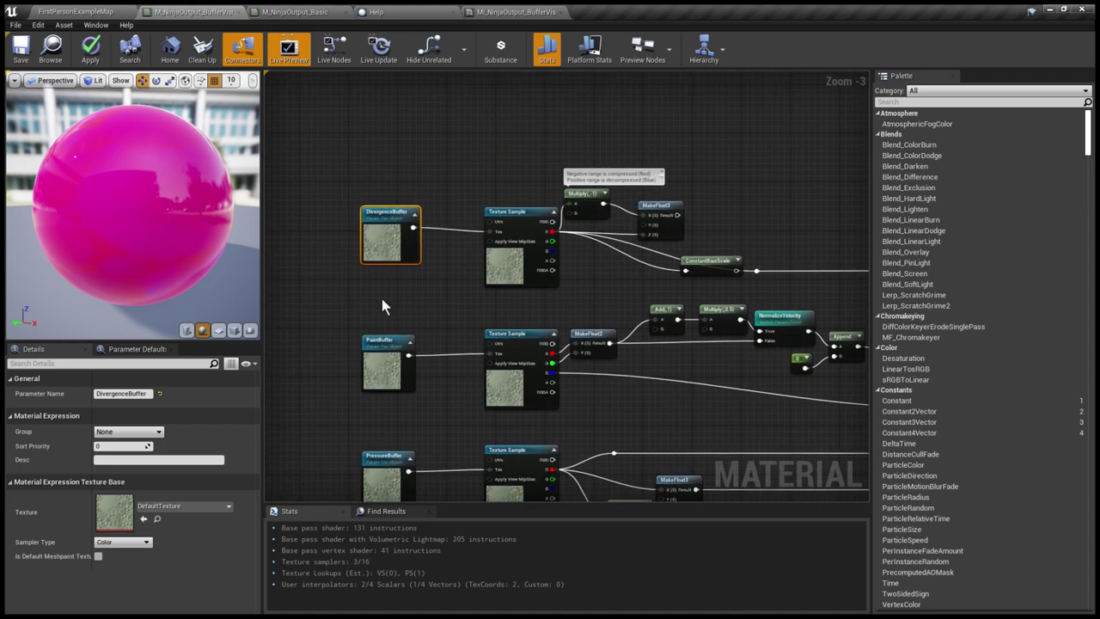
{"action": "right_click_drag", "start_coordinate": [451, 344], "coordinate": [437, 201]}
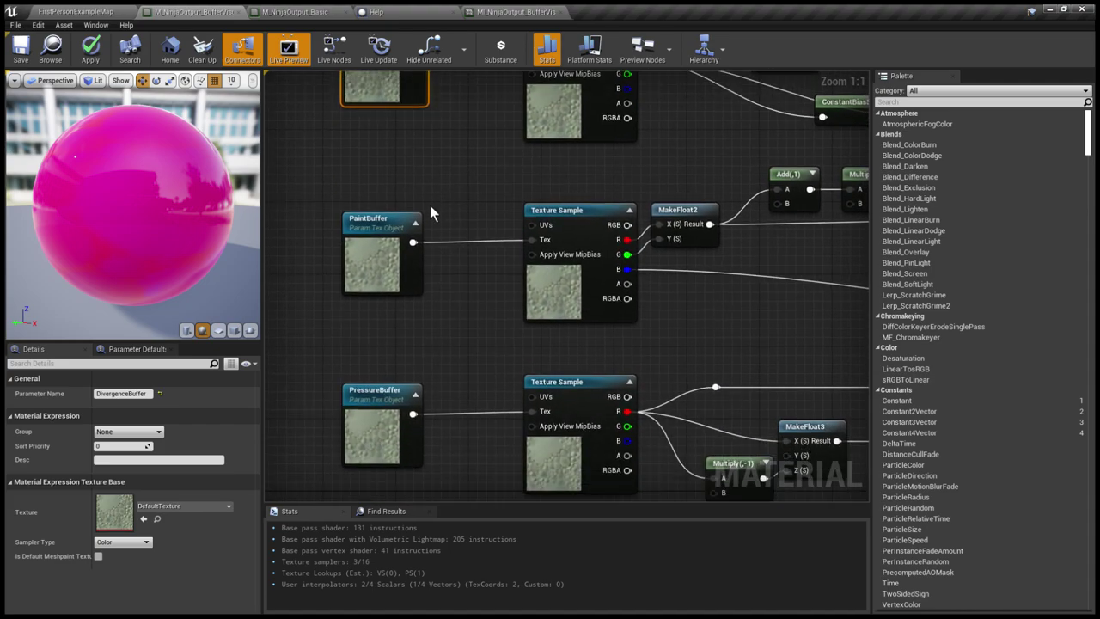
{"action": "mouse_move", "coordinate": [418, 326]}
{"action": "right_mouse_down"}
{"action": "mouse_move", "coordinate": [415, 163]}
{"action": "mouse_move", "coordinate": [425, 312]}
{"action": "mouse_move", "coordinate": [424, 243]}
{"action": "mouse_move", "coordinate": [433, 284]}
{"action": "right_mouse_up"}
{"action": "scroll", "coordinate": [432, 285], "scroll_direction": "down", "scroll_amount": 5}
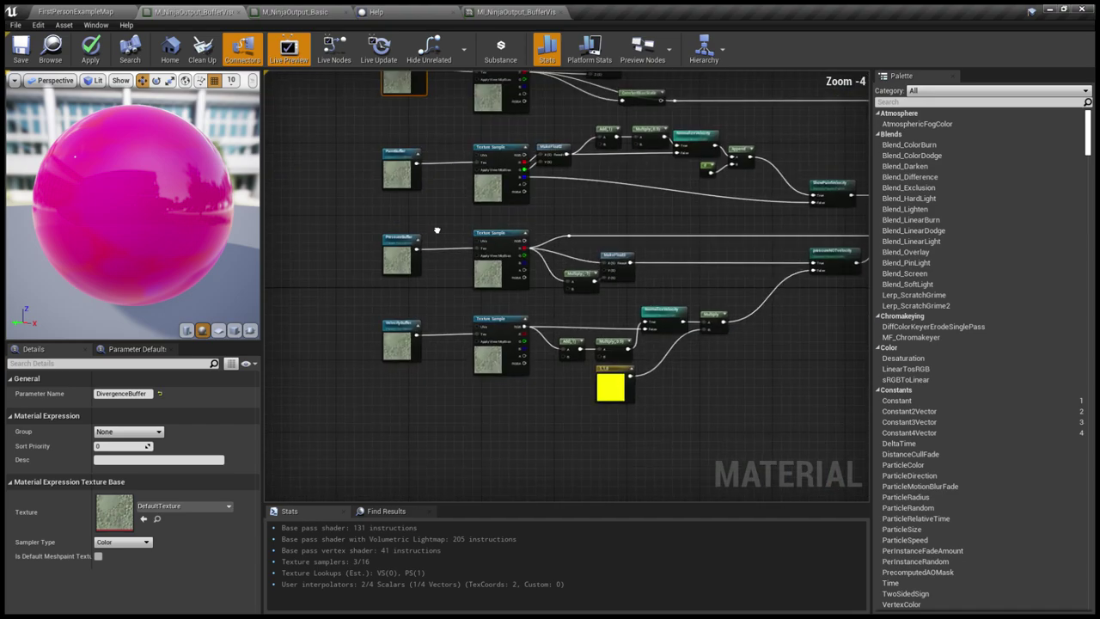
Open the M_NinjaOutput_Basic material from the BaseMaterials folder and examine how its DensityBuffer parameter is wired.
{"action": "left_click", "coordinate": [86, 11]}
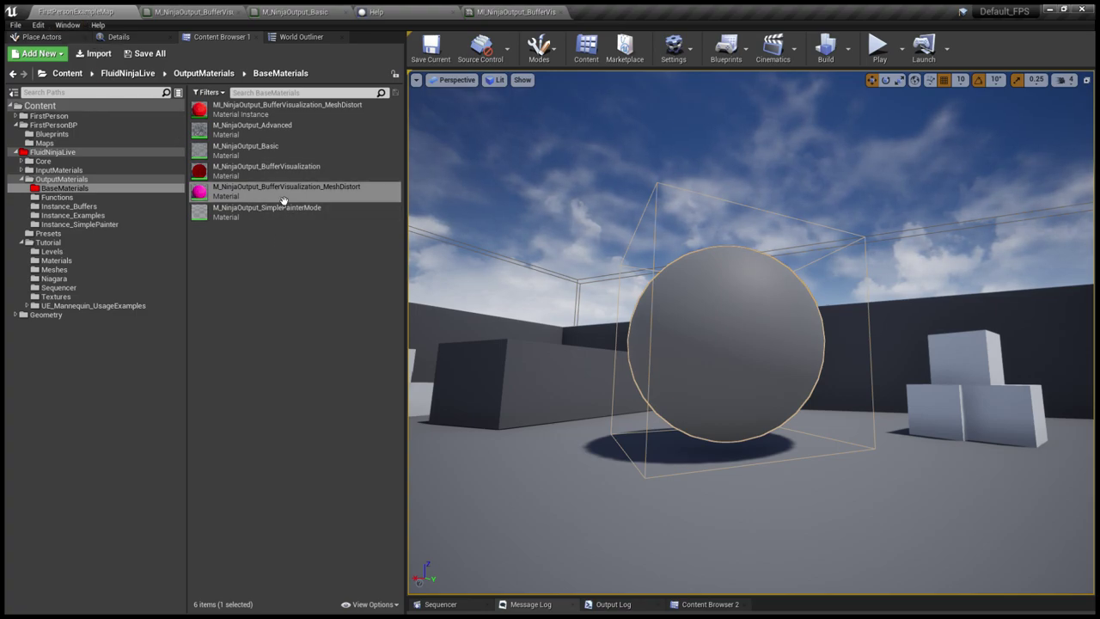
{"action": "double_click", "coordinate": [238, 157]}
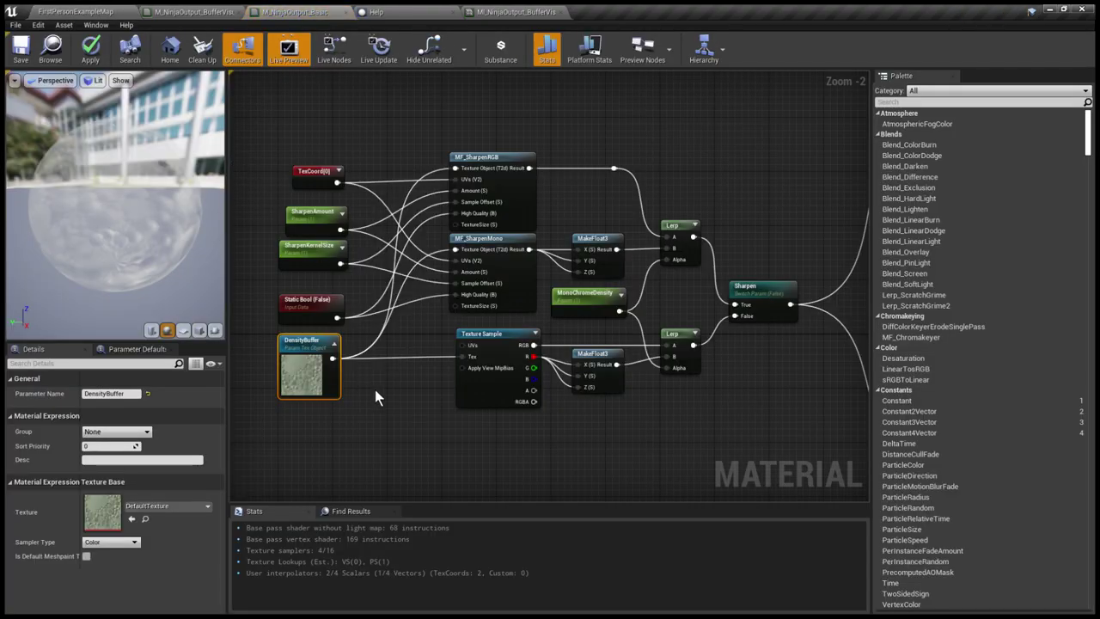
{"action": "right_click_drag", "start_coordinate": [374, 390], "coordinate": [413, 390]}
{"action": "scroll", "coordinate": [413, 389], "scroll_direction": "up", "scroll_amount": 2}
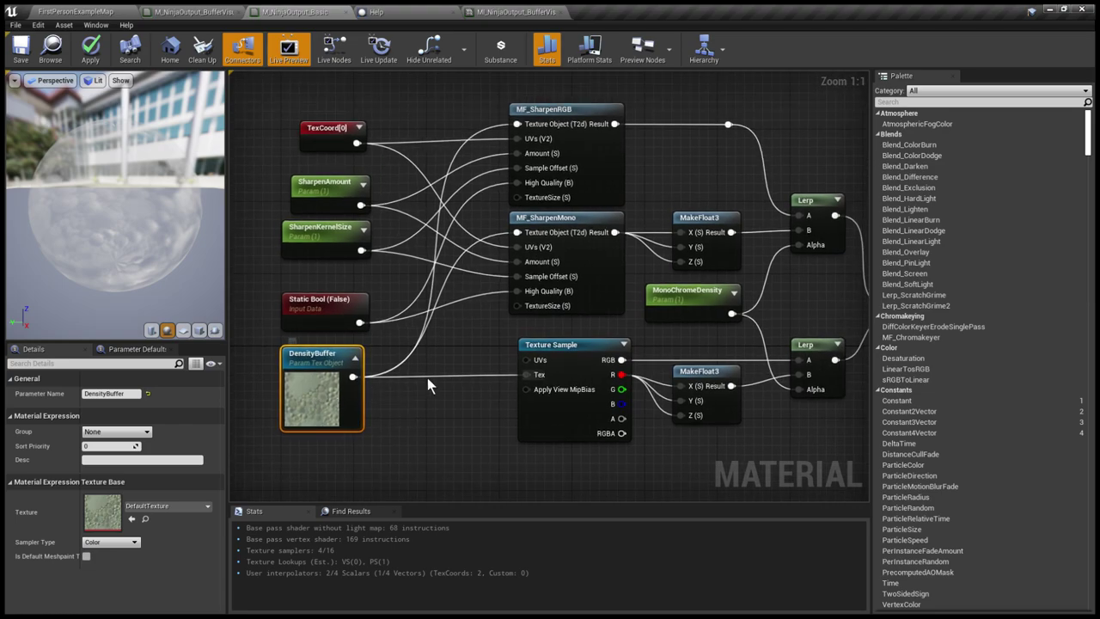
{"action": "scroll", "coordinate": [421, 376], "scroll_direction": "down", "scroll_amount": 2}
{"action": "scroll", "coordinate": [420, 376], "scroll_direction": "up", "scroll_amount": 1}
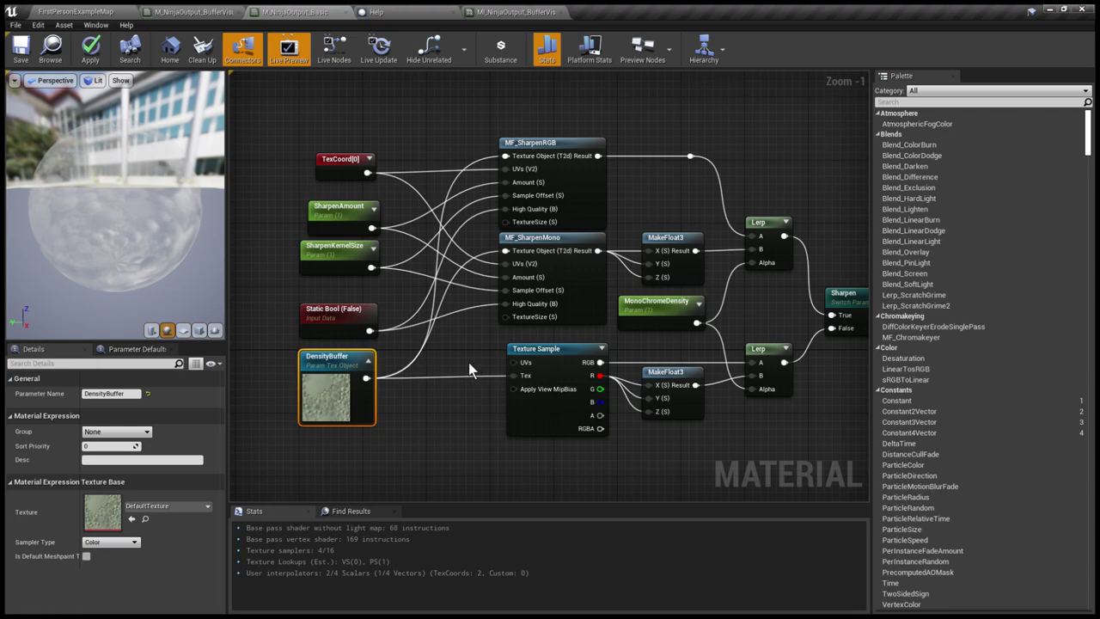
Locate the Help blueprint in the FluidNinjaLive folder and examine the collision painter's buffer render target in its density and velocity cycle graph.
{"action": "left_click", "coordinate": [97, 11]}
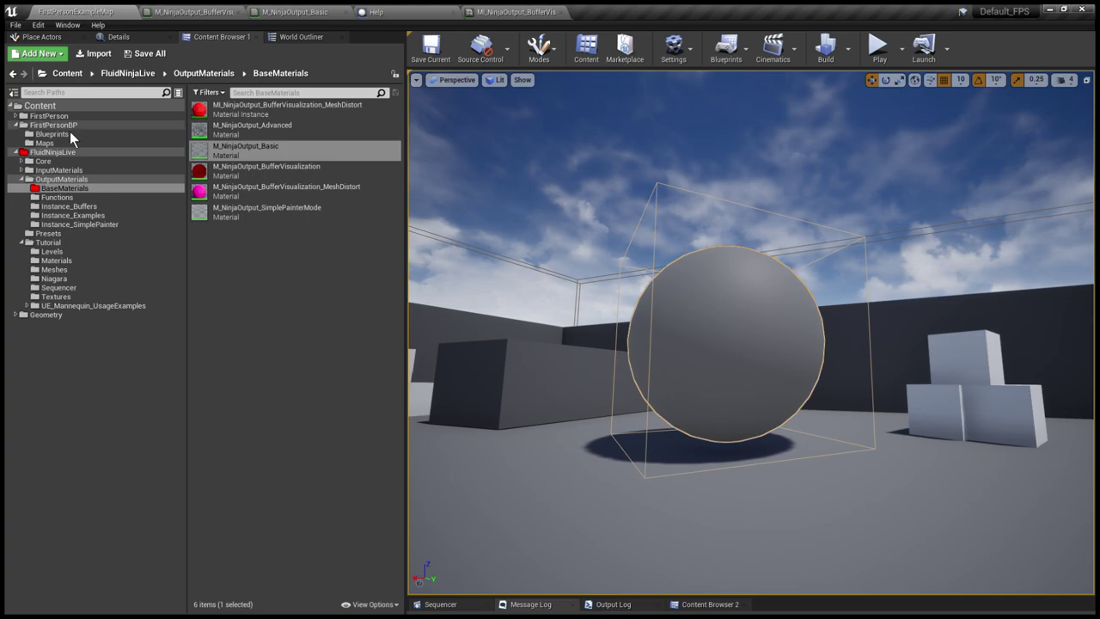
{"action": "left_click", "coordinate": [66, 152]}
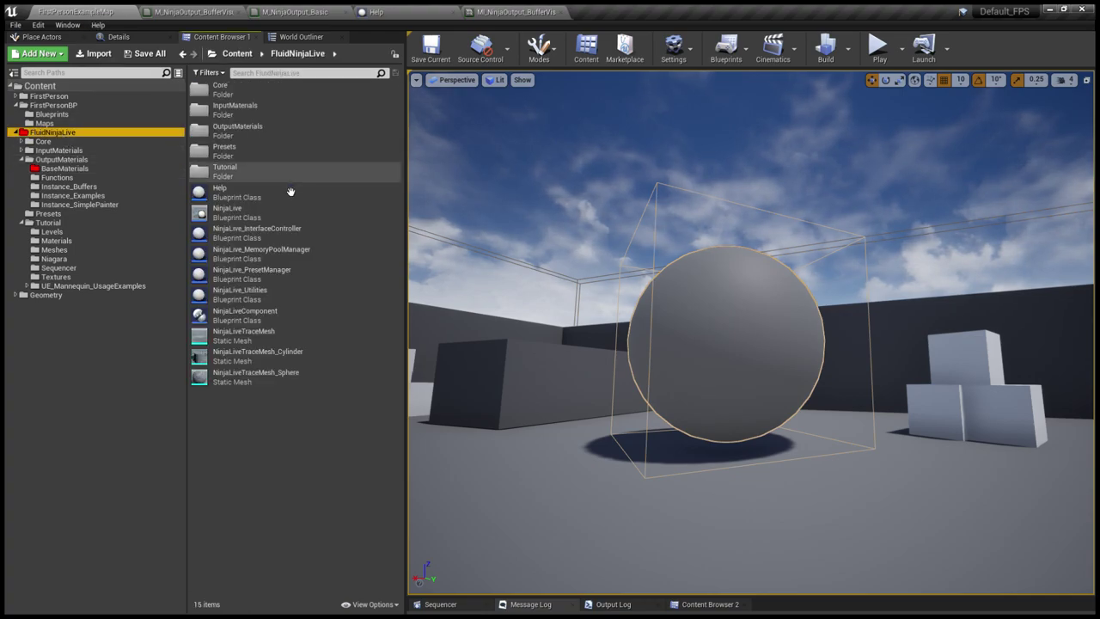
{"action": "left_click", "coordinate": [226, 203]}
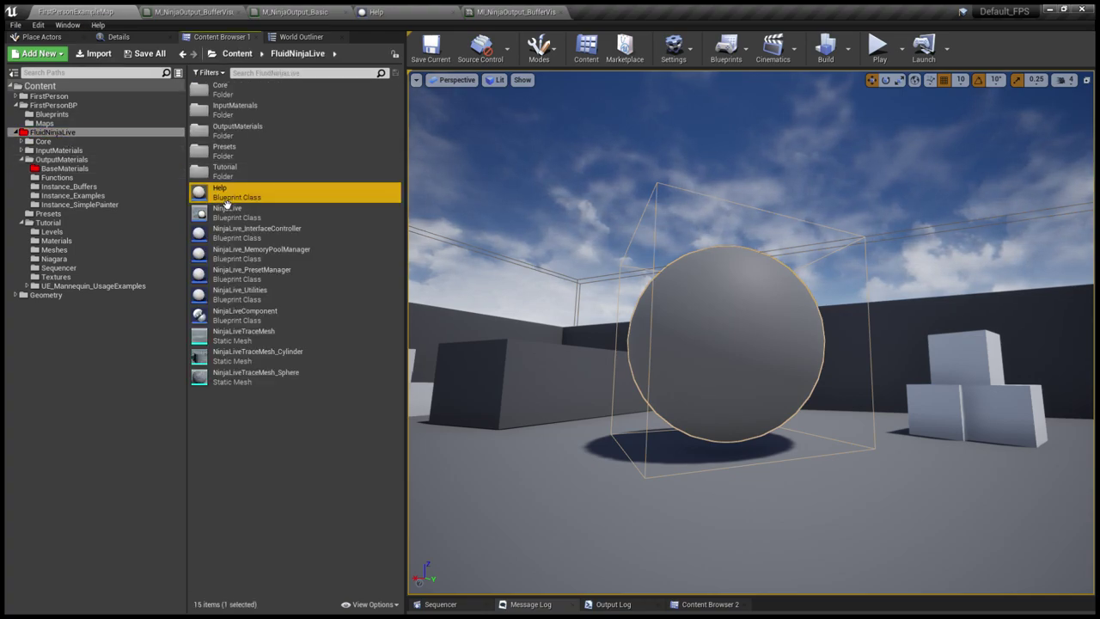
{"action": "left_click", "coordinate": [400, 12]}
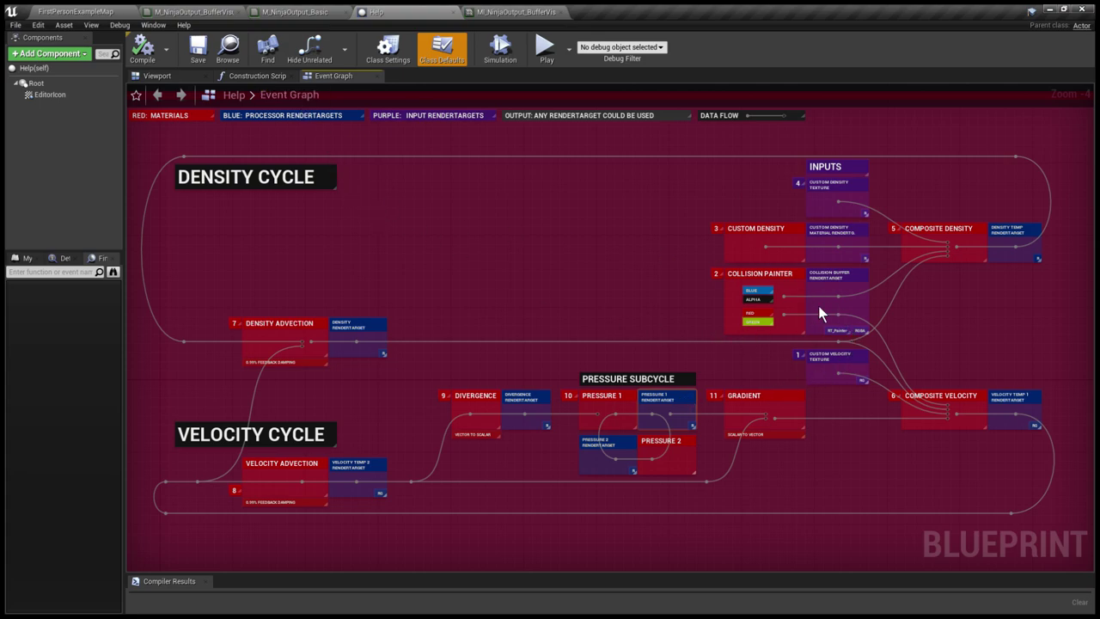
{"action": "left_click", "coordinate": [853, 282]}
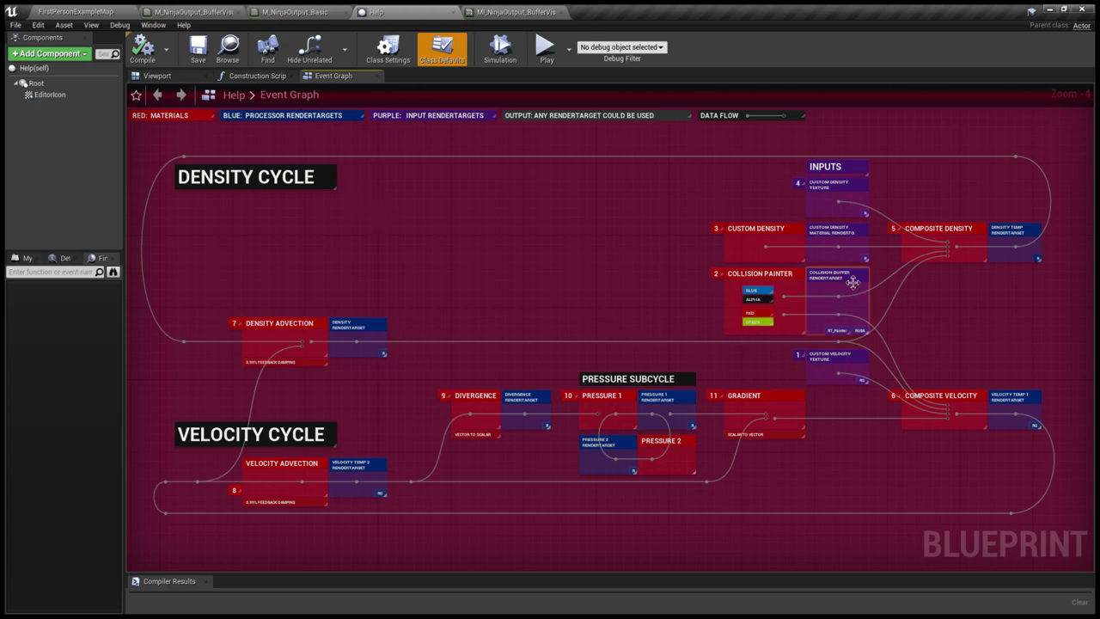
Place a NinjaLive_PresetManager from the FluidNinjaLive folder on the floor beside the sphere and set its Highlight Duration to 1.0.
{"action": "left_click", "coordinate": [137, 12]}
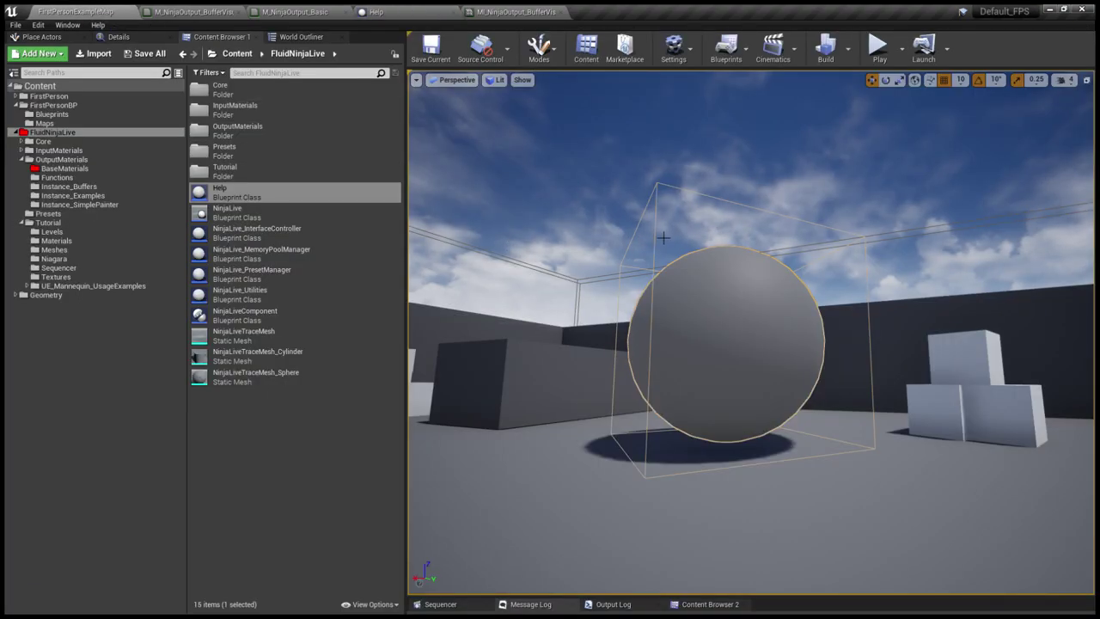
{"action": "right_click_drag", "start_coordinate": [678, 242], "coordinate": [640, 259]}
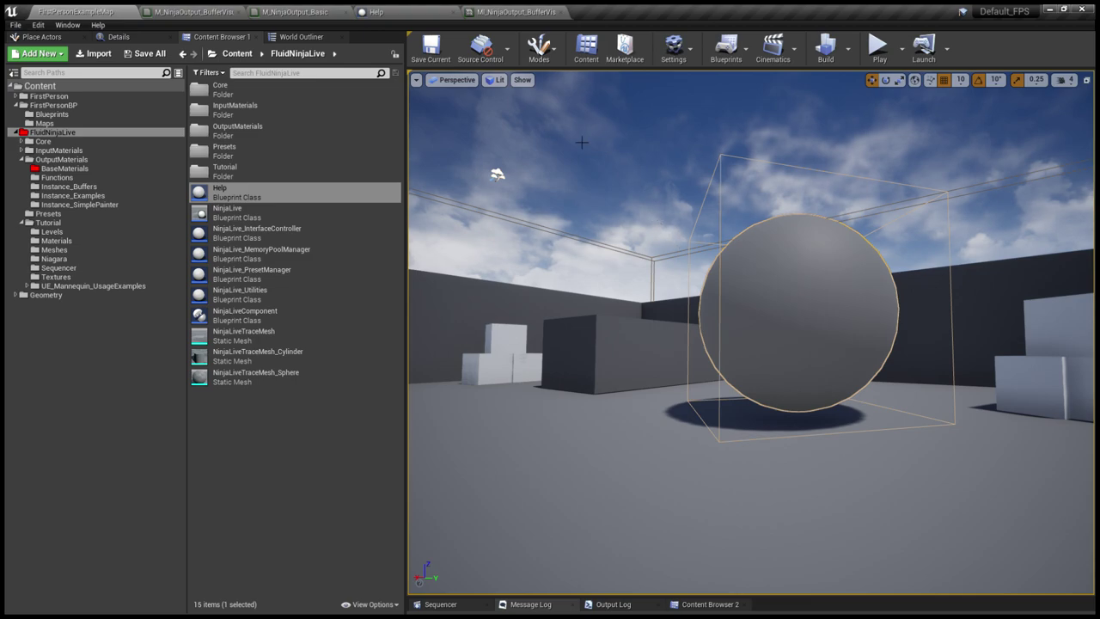
{"action": "left_click", "coordinate": [69, 130]}
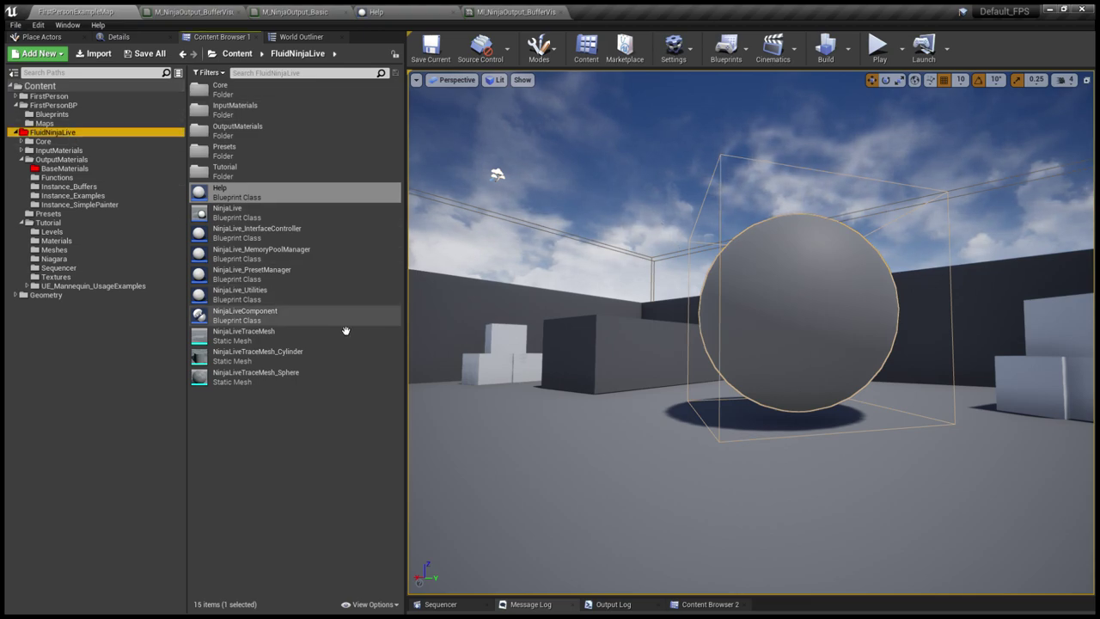
{"action": "left_click", "coordinate": [293, 278]}
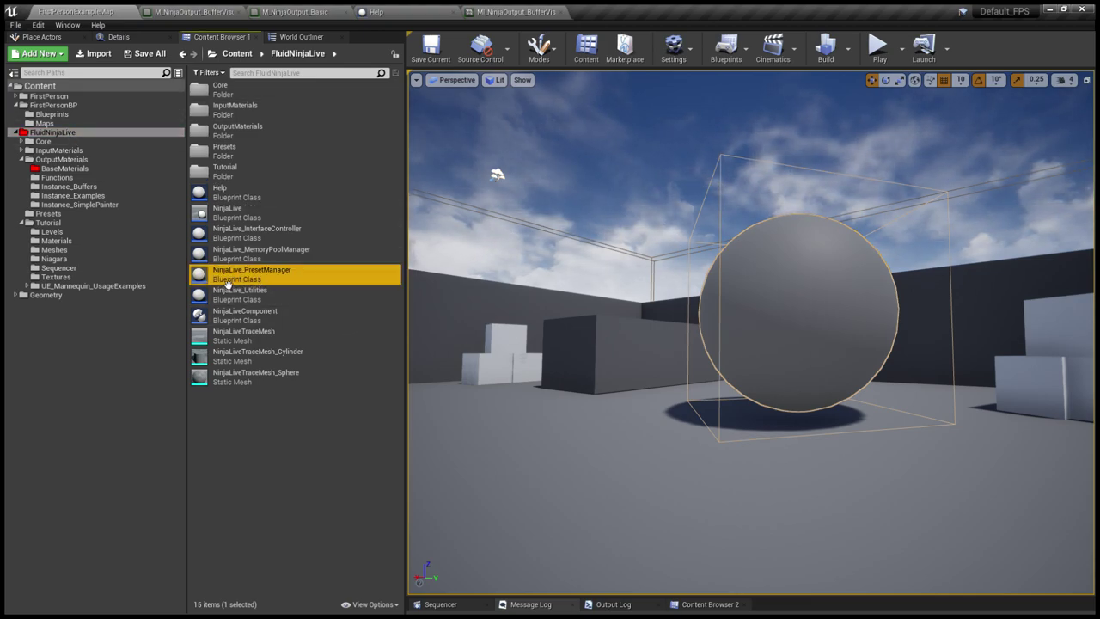
{"action": "left_click_drag", "start_coordinate": [232, 285], "coordinate": [614, 419]}
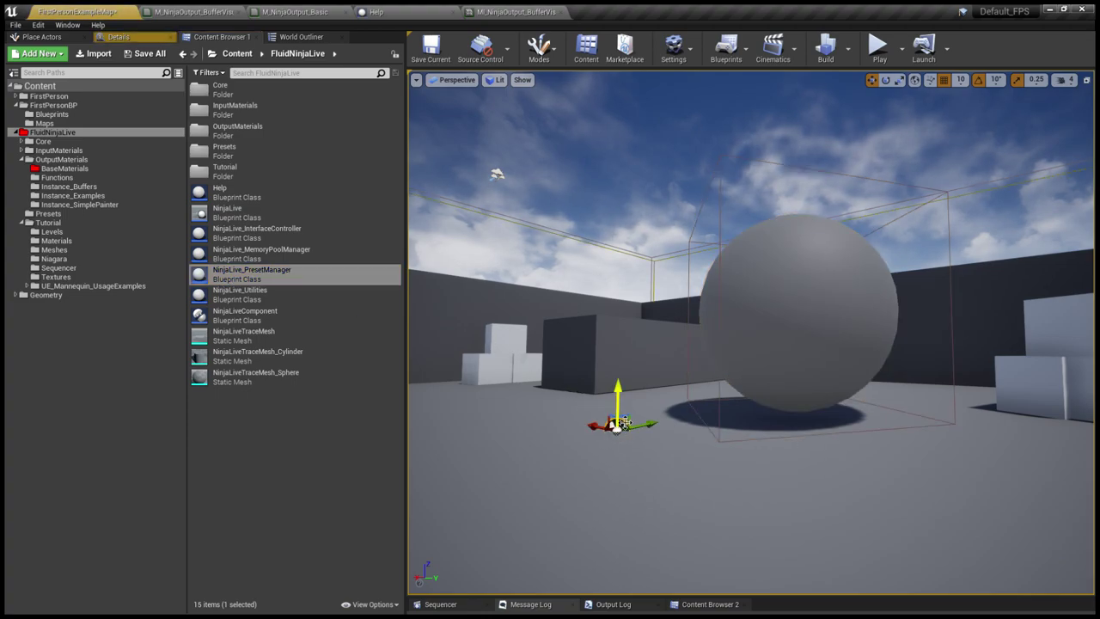
{"action": "left_click", "coordinate": [131, 39]}
{"action": "scroll", "coordinate": [409, 271], "scroll_direction": "up", "scroll_amount": 5}
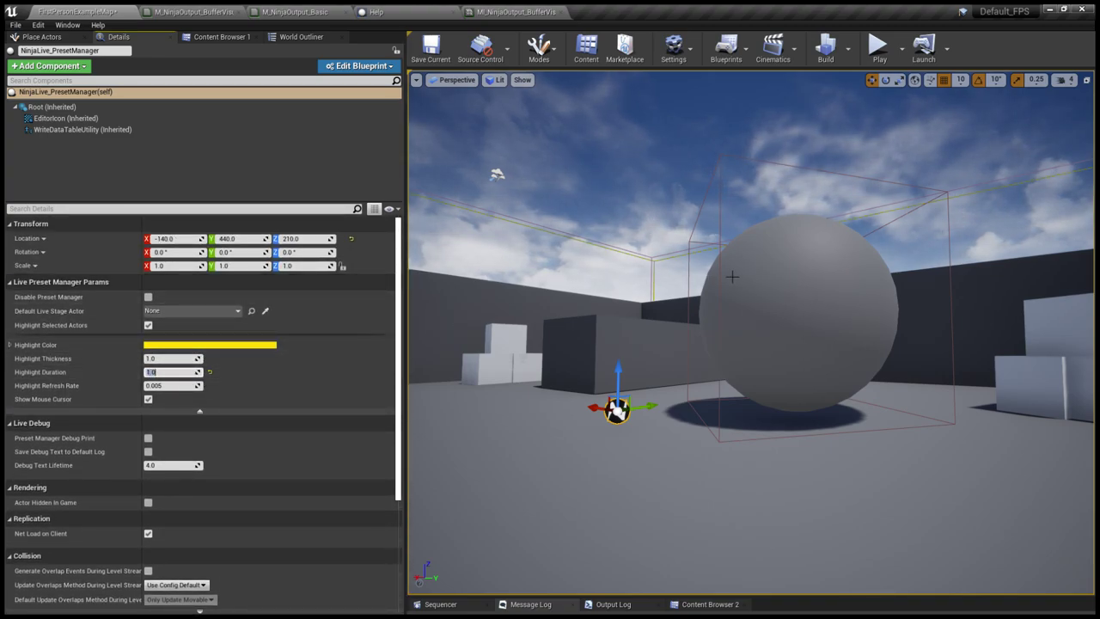
Play the level with the viewport at full-screen size and release the mouse cursor from the game.
{"action": "key", "text": "F11"}
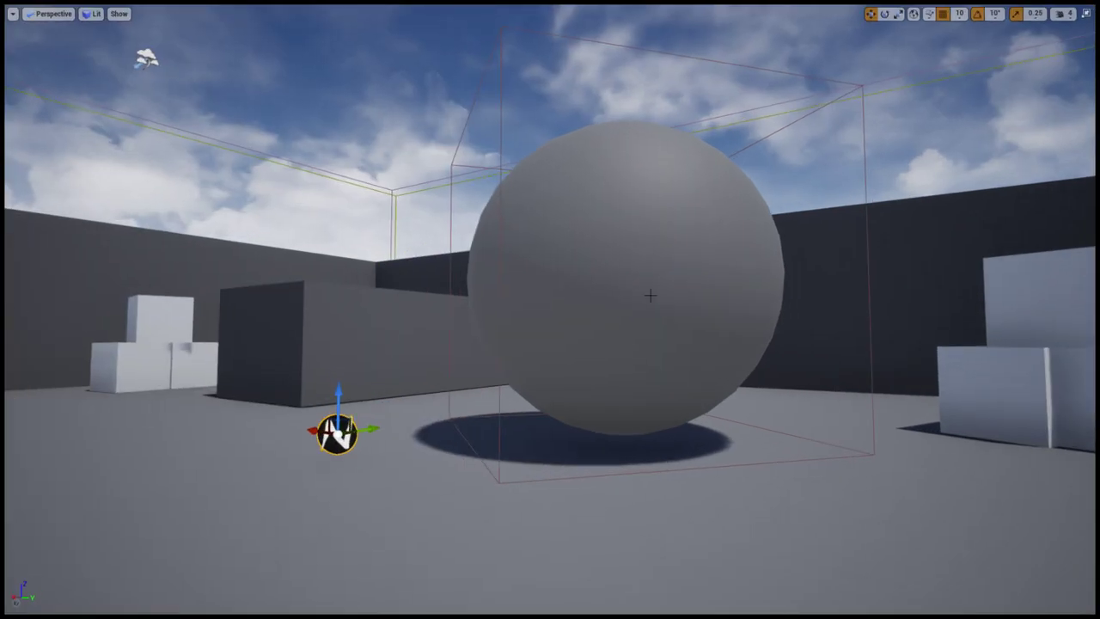
{"action": "key", "text": "alt+p"}
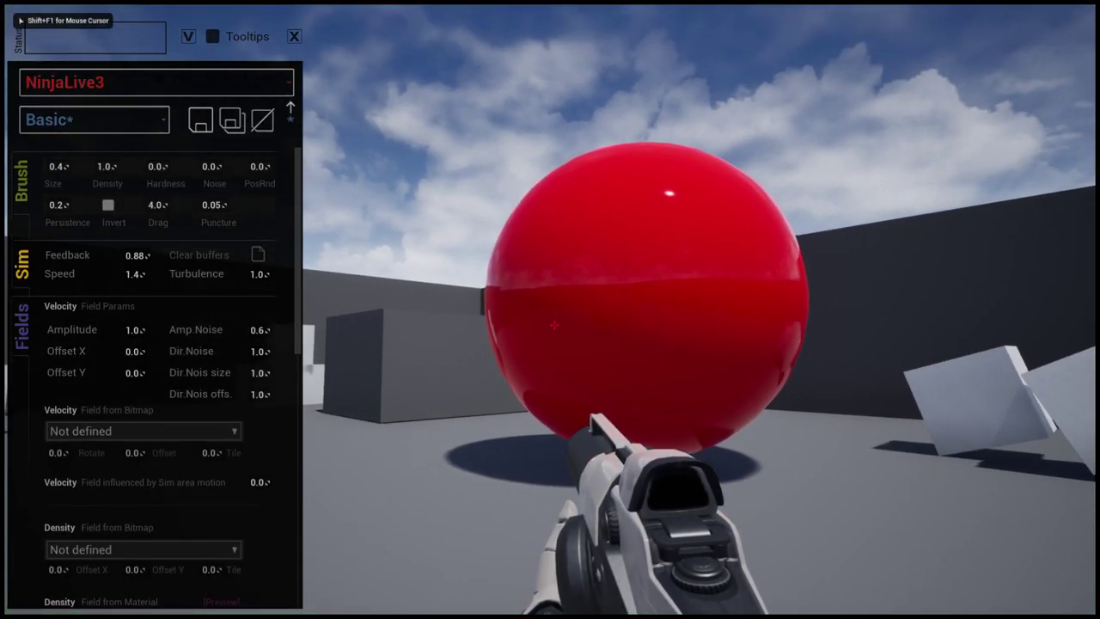
{"action": "key", "text": "shift+F1"}
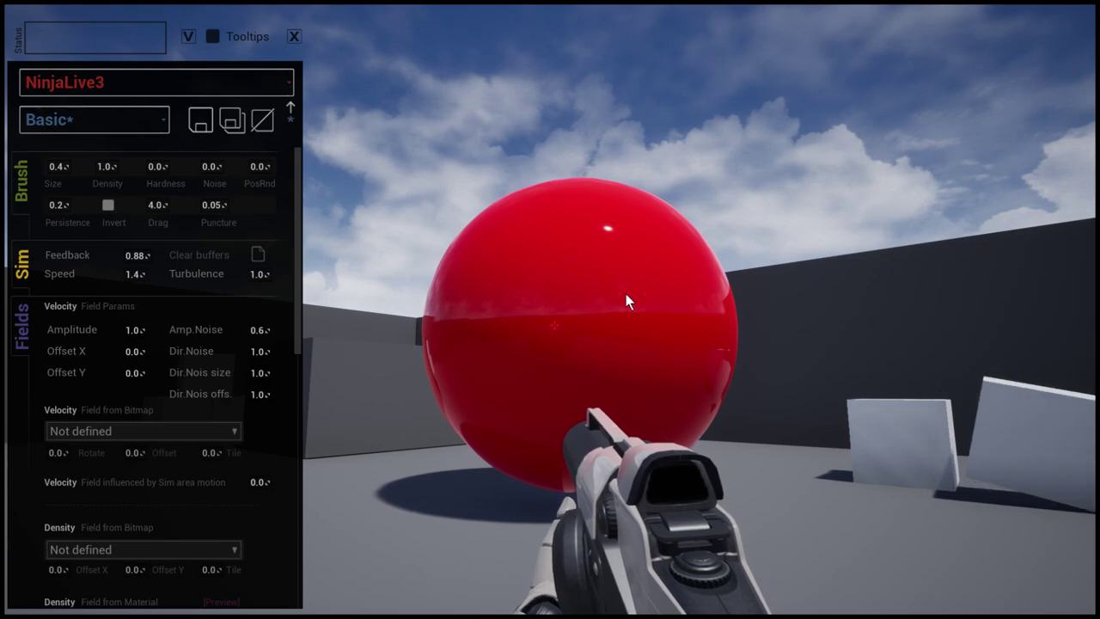
Shoot projectiles at the red sphere from several viewing angles to observe how its mesh distorts.
{"action": "left_click", "coordinate": [626, 294]}
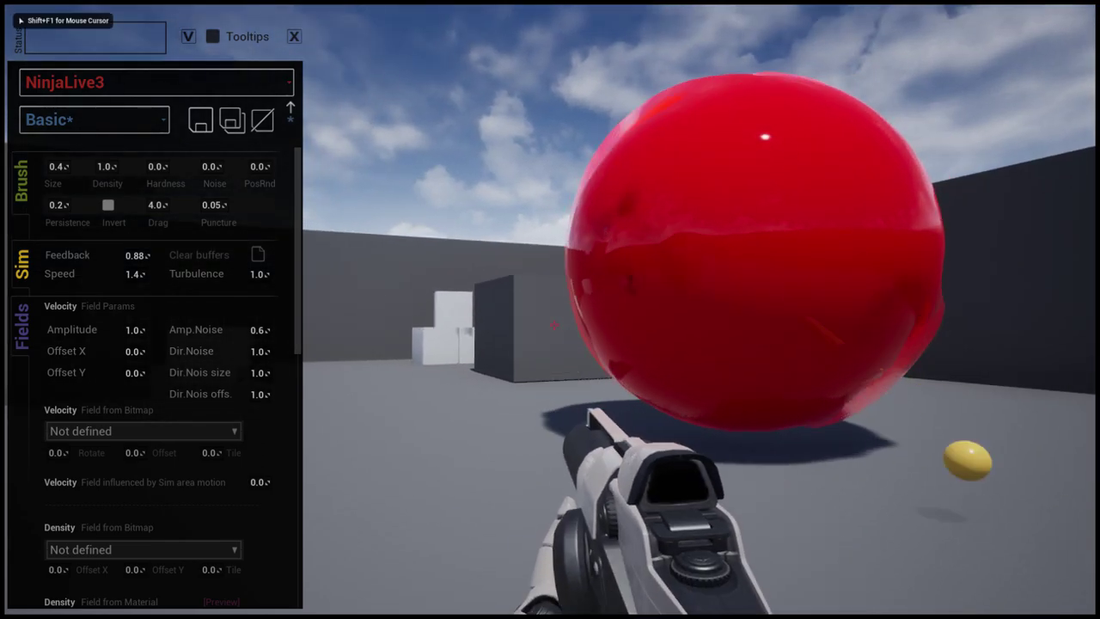
{"action": "left_click_drag", "start_coordinate": [626, 294], "coordinate": [691, 273]}
{"action": "left_click", "coordinate": [687, 277]}
{"action": "left_click_drag", "start_coordinate": [640, 306], "coordinate": [594, 331]}
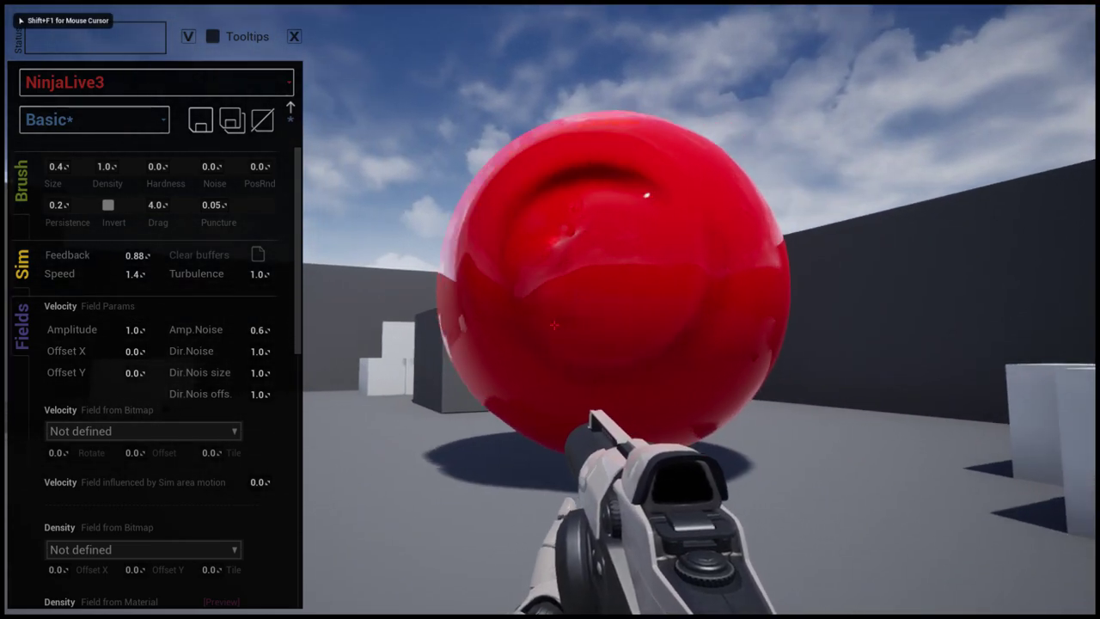
{"action": "left_click", "coordinate": [554, 325]}
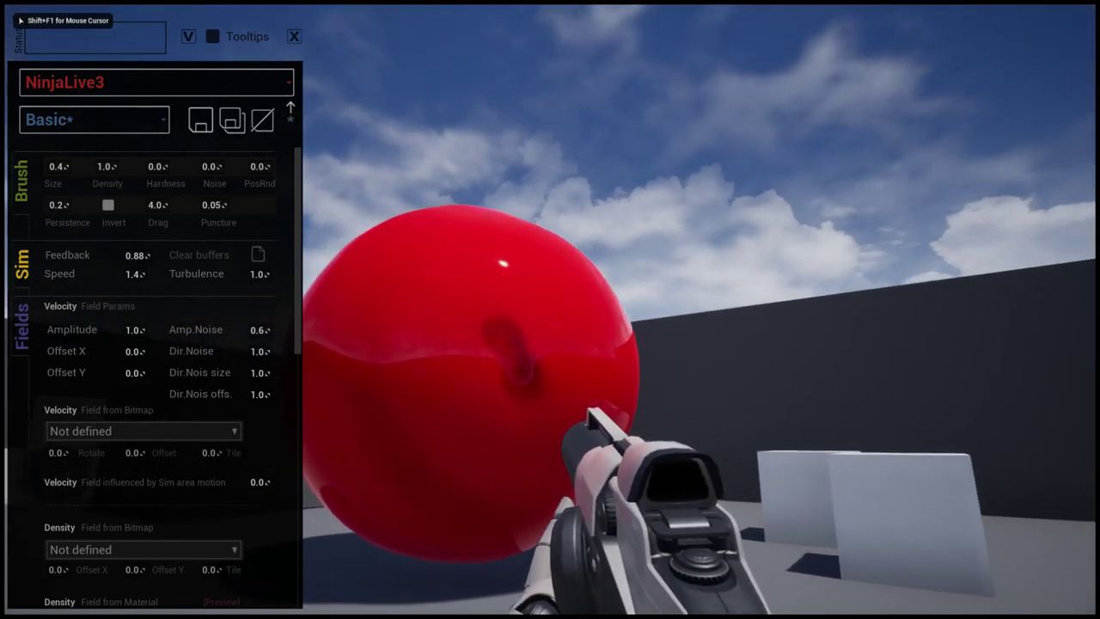
{"action": "left_click", "coordinate": [555, 324]}
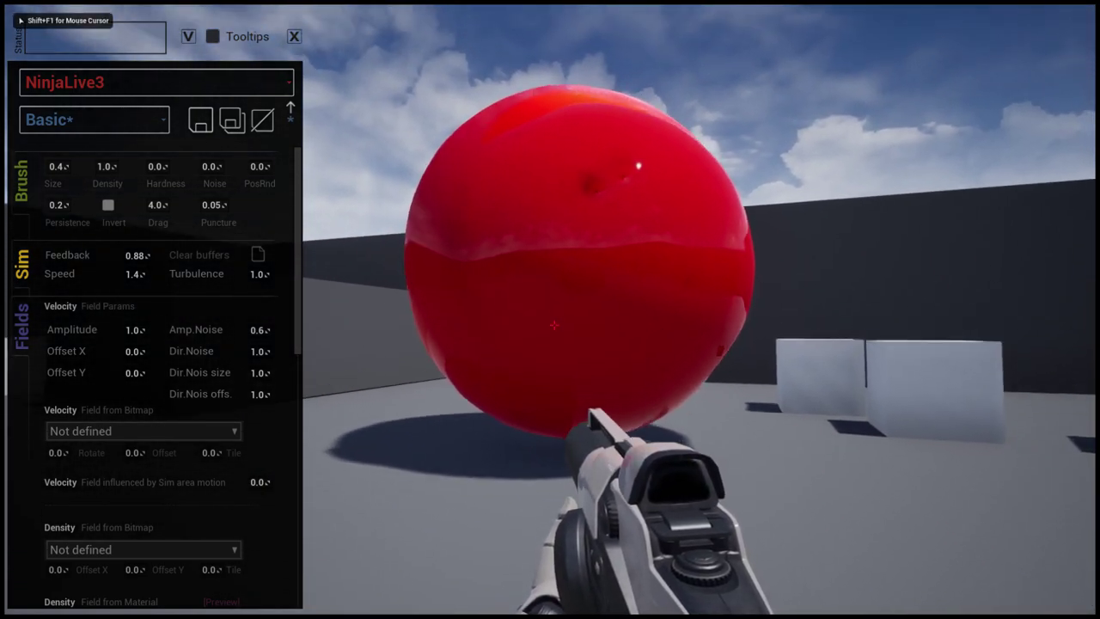
{"action": "left_click", "coordinate": [648, 336]}
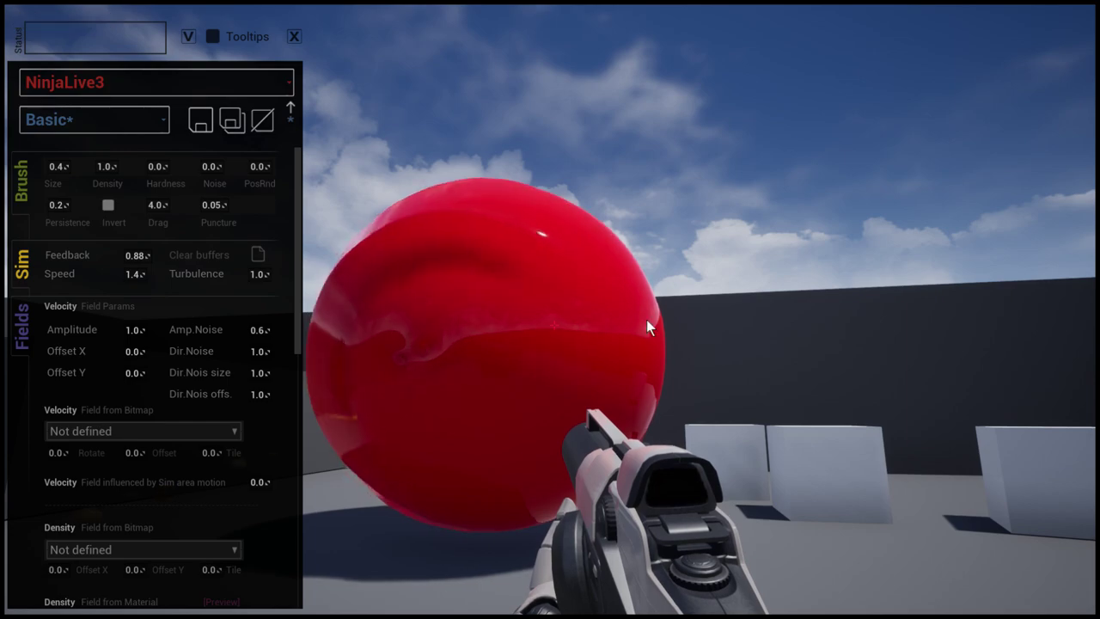
{"action": "left_click", "coordinate": [647, 322]}
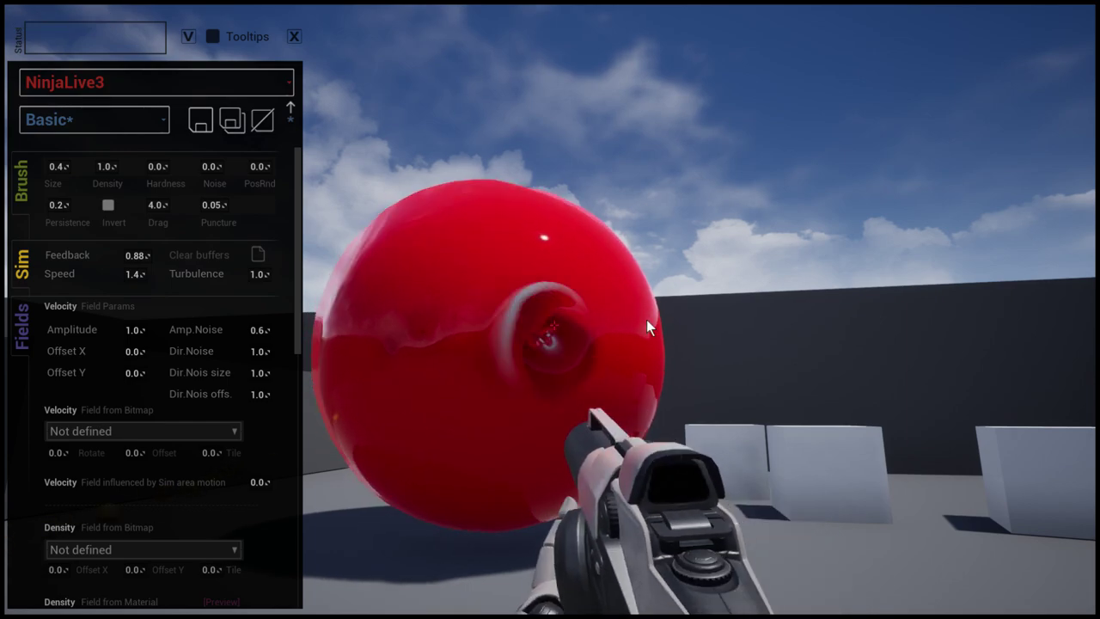
Check which live actors the preset manager offers, keep NinjaLive3 selected and fire at the sphere again.
{"action": "left_click", "coordinate": [199, 79]}
{"action": "left_click", "coordinate": [199, 79]}
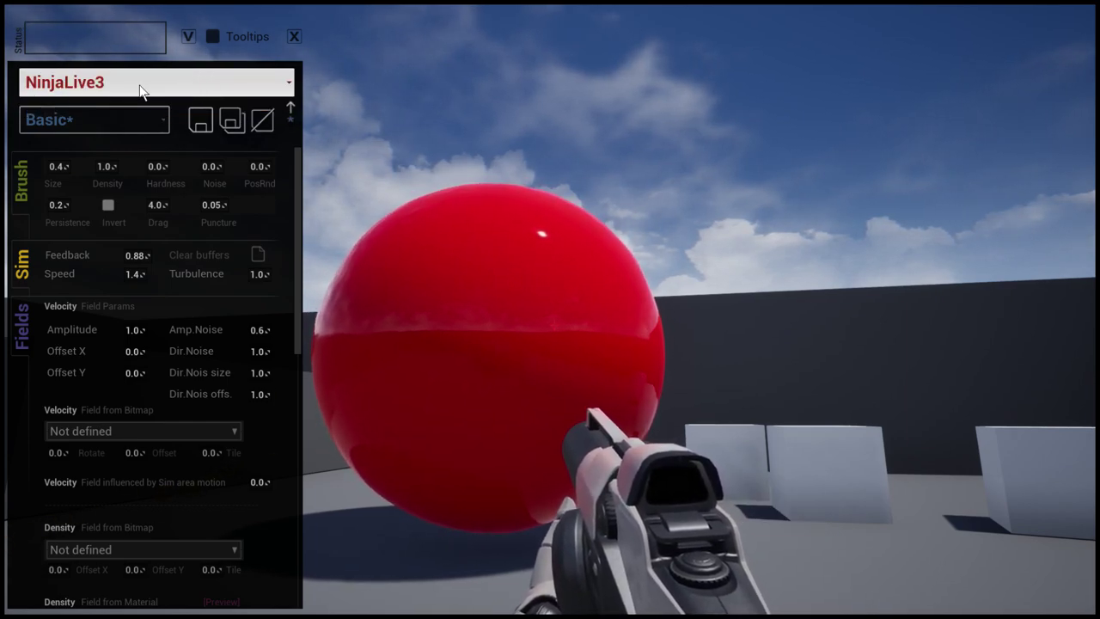
{"action": "left_click", "coordinate": [163, 76]}
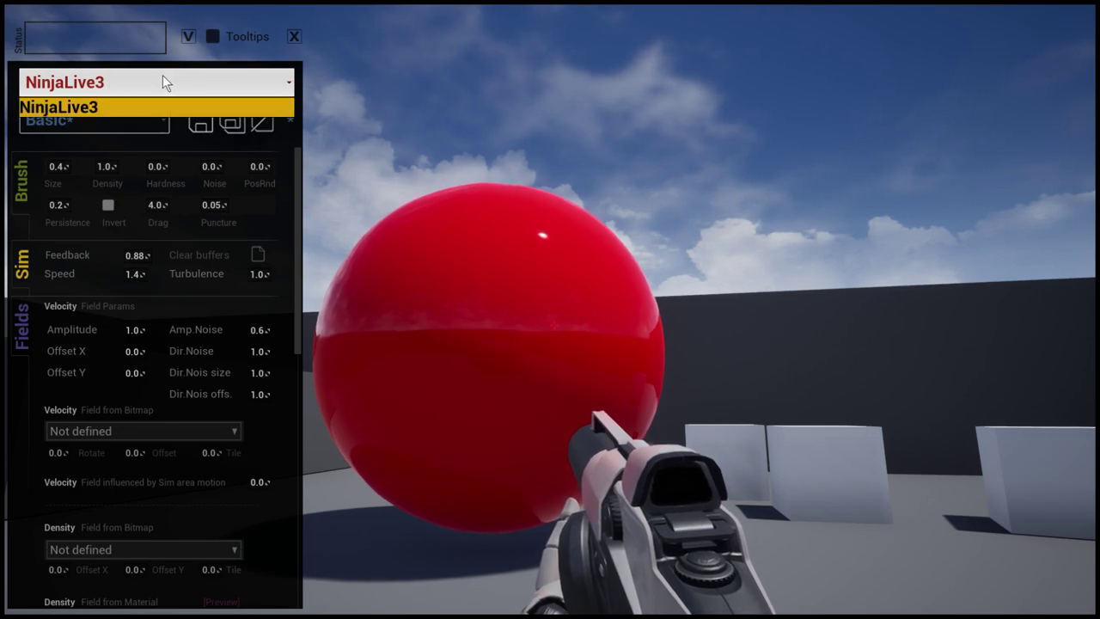
{"action": "left_click", "coordinate": [163, 75]}
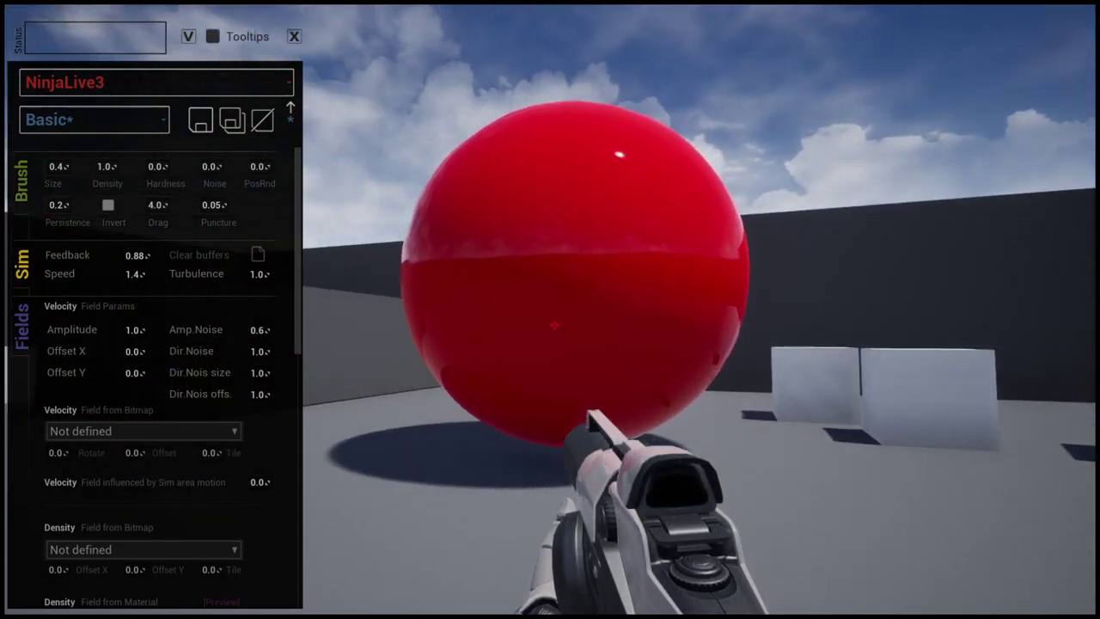
{"action": "left_click", "coordinate": [514, 272]}
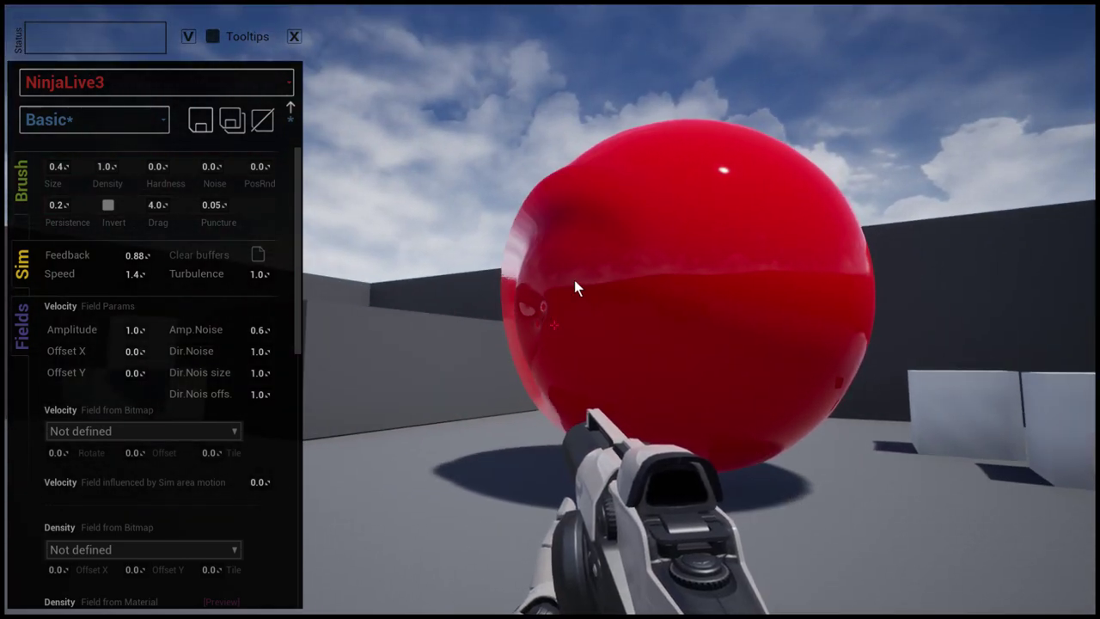
Find the preset manager's Output settings, preview MI_DensityBuffer_Red on the sphere and stir the fluid.
{"action": "left_click_drag", "start_coordinate": [295, 227], "coordinate": [336, 460]}
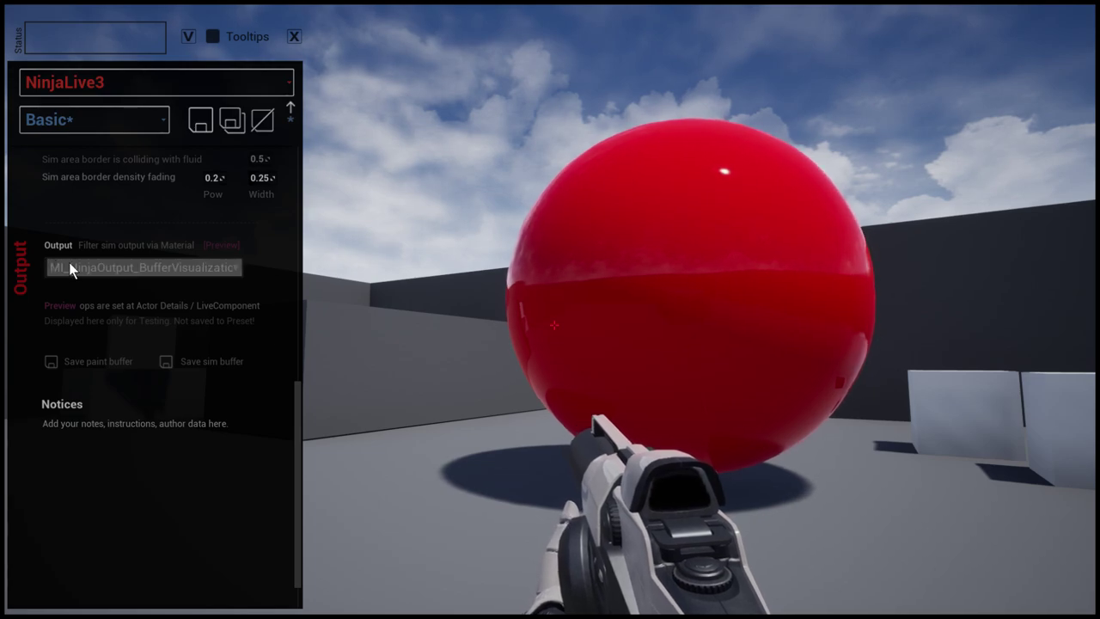
{"action": "left_click", "coordinate": [538, 338]}
{"action": "left_click", "coordinate": [619, 340]}
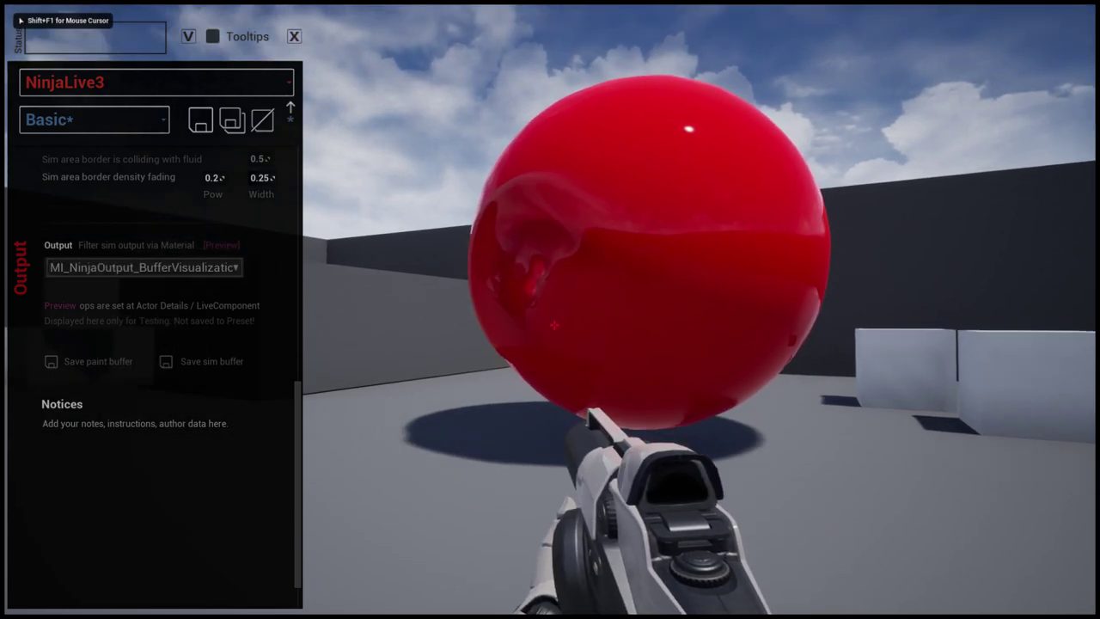
{"action": "left_click", "coordinate": [193, 267]}
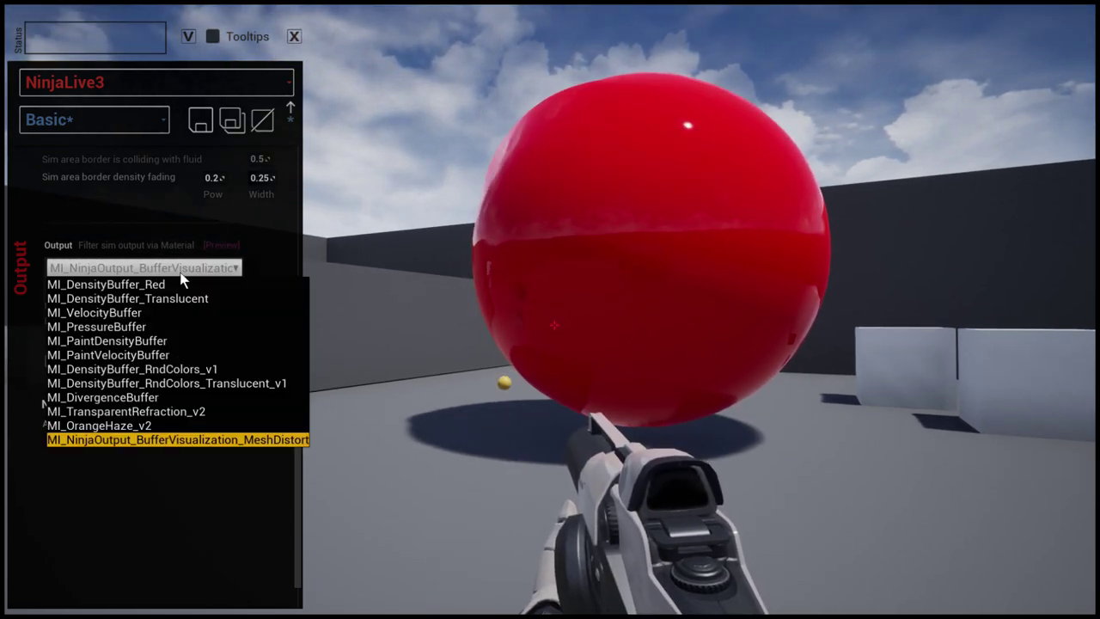
{"action": "left_click", "coordinate": [161, 285]}
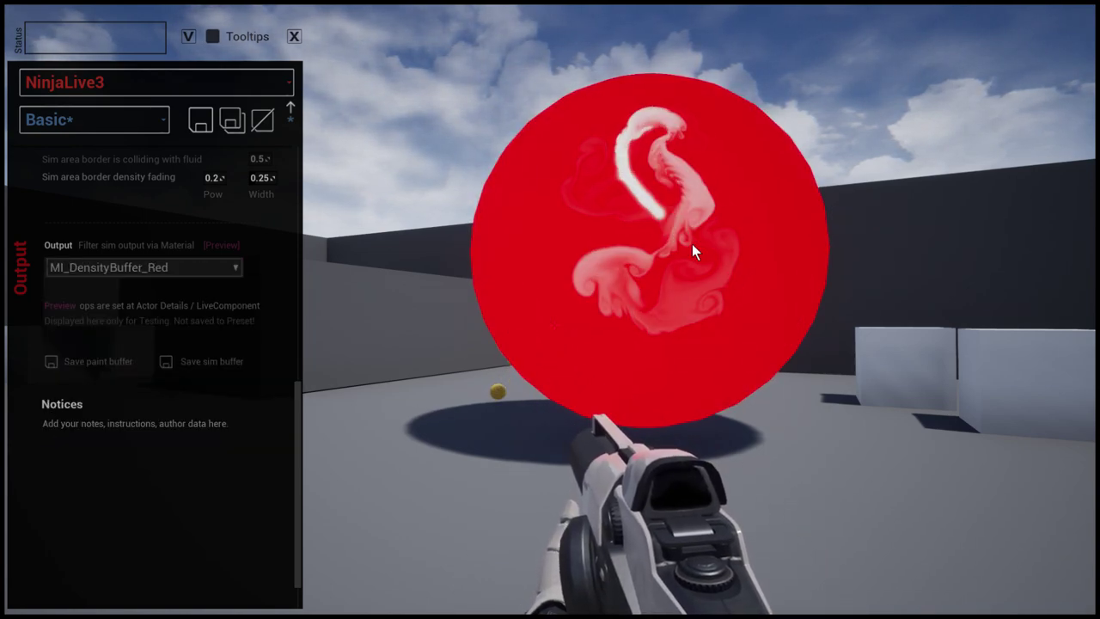
{"action": "mouse_move", "coordinate": [692, 245]}
{"action": "left_mouse_down"}
{"action": "mouse_move", "coordinate": [656, 136]}
{"action": "mouse_move", "coordinate": [582, 283]}
{"action": "mouse_move", "coordinate": [659, 273]}
{"action": "left_mouse_up"}
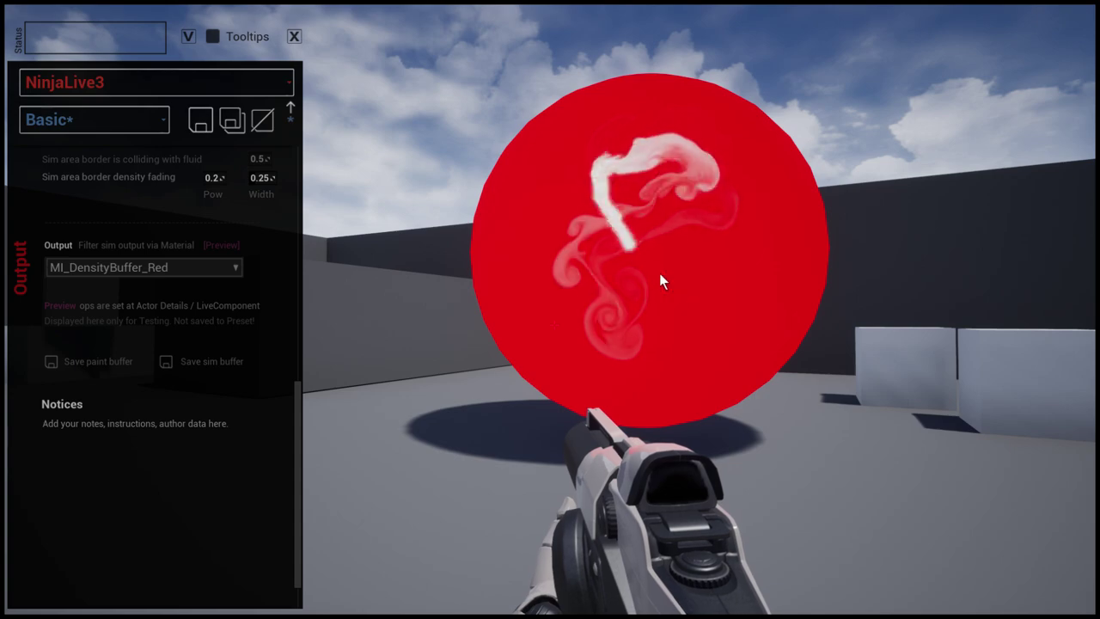
Preview the MI_DensityBuffer_Translucent output material and stir the fluid while moving sideways around the sphere.
{"action": "left_click", "coordinate": [165, 272]}
{"action": "left_click", "coordinate": [263, 298]}
{"action": "left_click", "coordinate": [640, 218]}
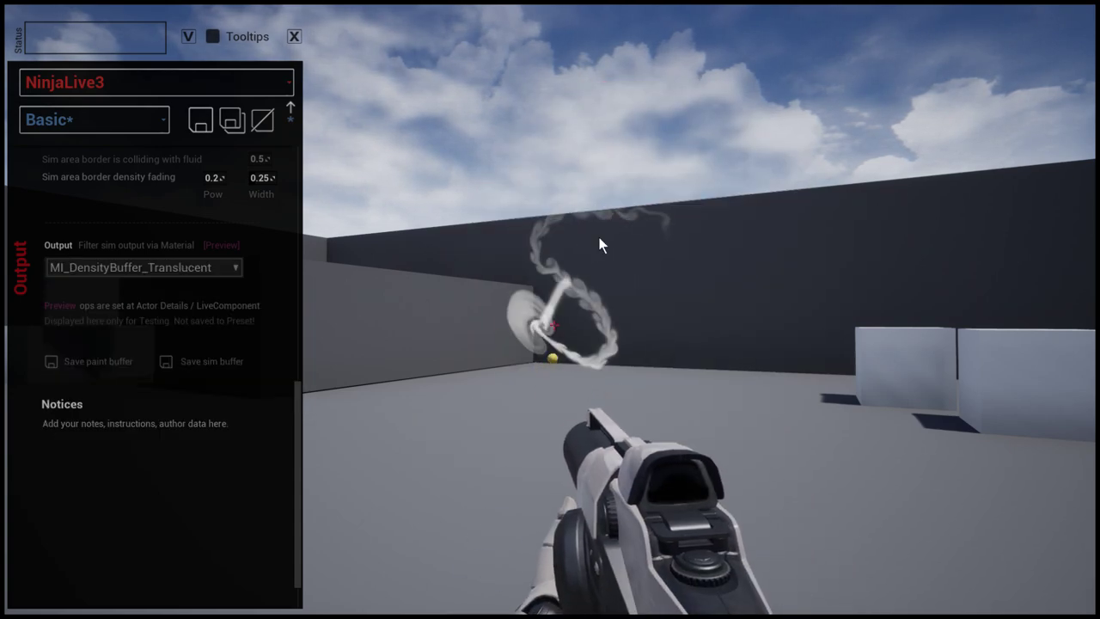
{"action": "key", "text": "d"}
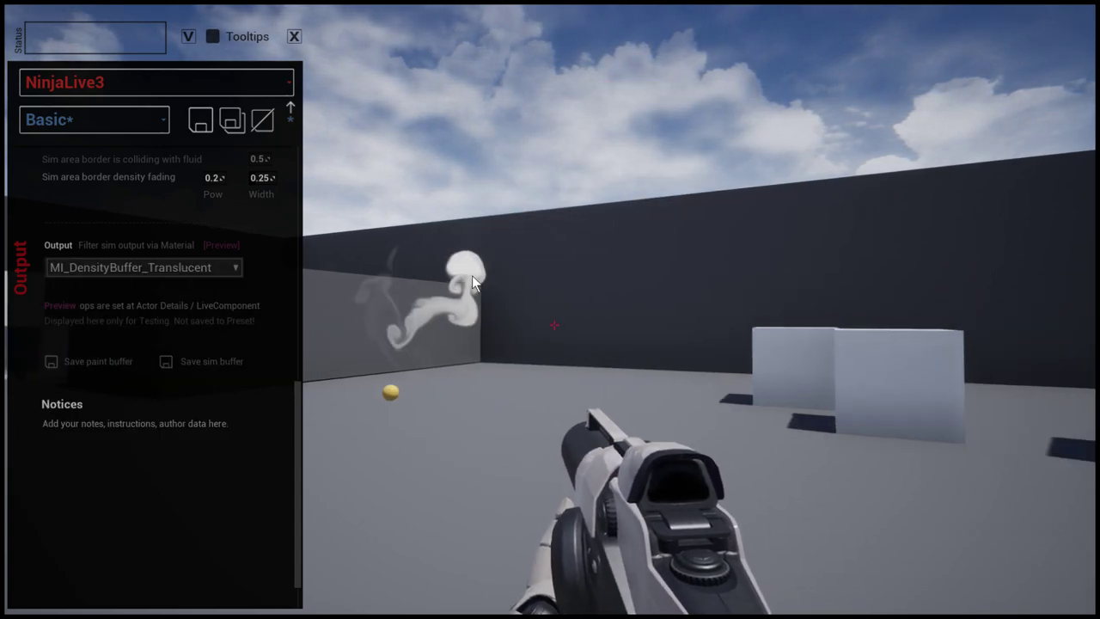
Preview the MI_VelocityBuffer output material on the sphere and stroke across its surface.
{"action": "left_click", "coordinate": [142, 269]}
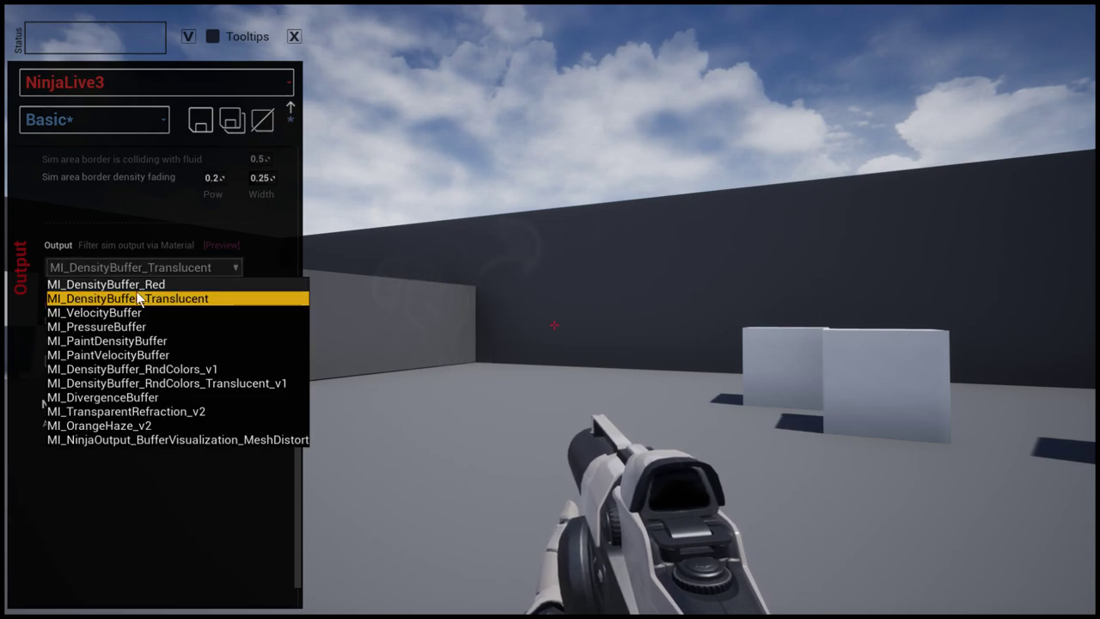
{"action": "left_click", "coordinate": [138, 313]}
{"action": "mouse_move", "coordinate": [498, 258]}
{"action": "left_mouse_down"}
{"action": "mouse_move", "coordinate": [442, 314]}
{"action": "mouse_move", "coordinate": [539, 335]}
{"action": "left_mouse_up"}
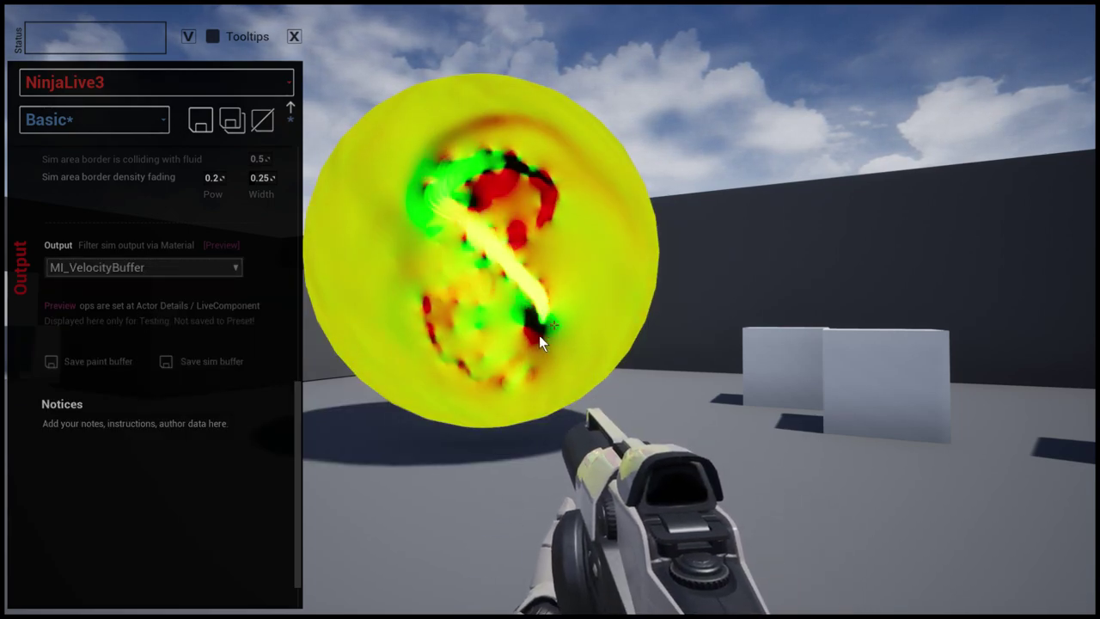
Preview the MI_PressureBuffer output material on the sphere and disturb its surface with a shot.
{"action": "left_click", "coordinate": [143, 268]}
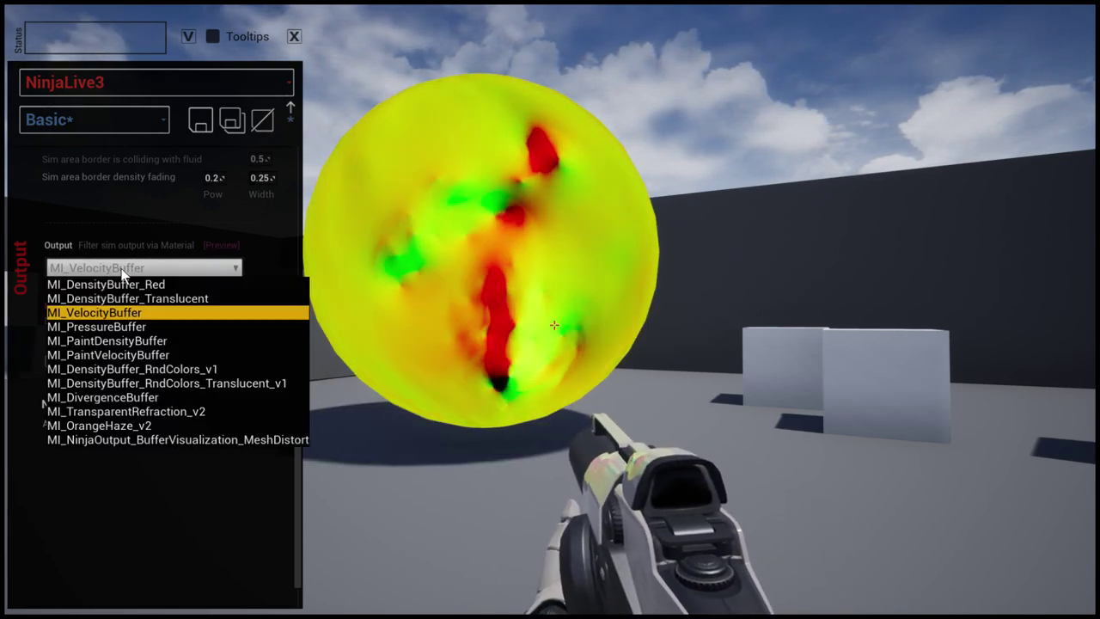
{"action": "left_click", "coordinate": [125, 327]}
{"action": "left_click", "coordinate": [555, 298]}
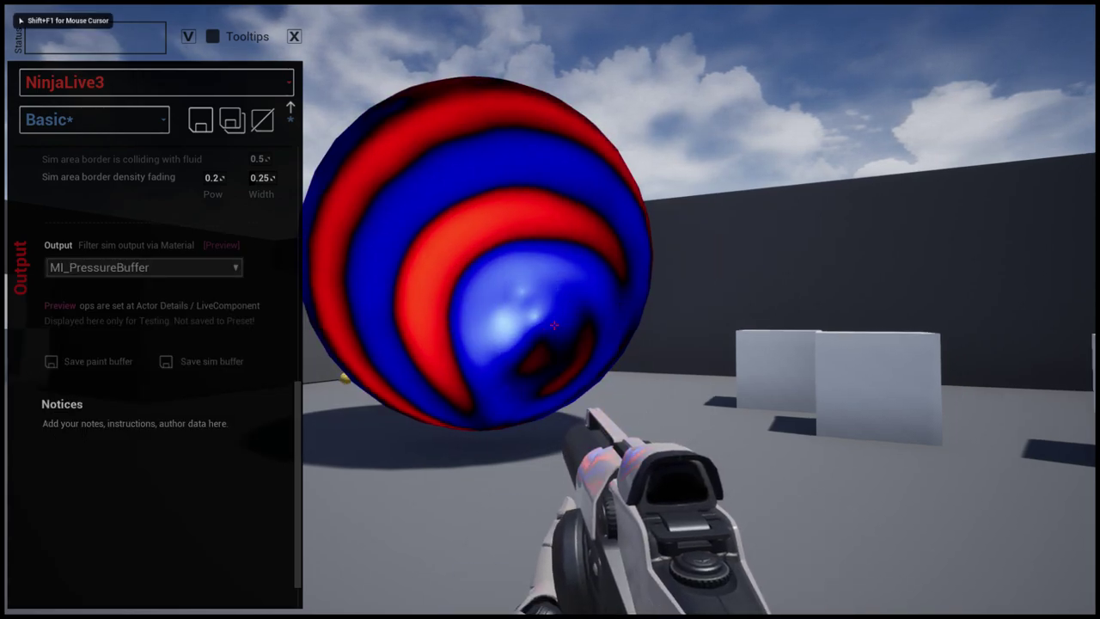
Shoot and stroke the sphere's surface from varying distances in the MI_PressureBuffer preview to watch how the pressure waves spread.
{"action": "key", "text": "shift+F1"}
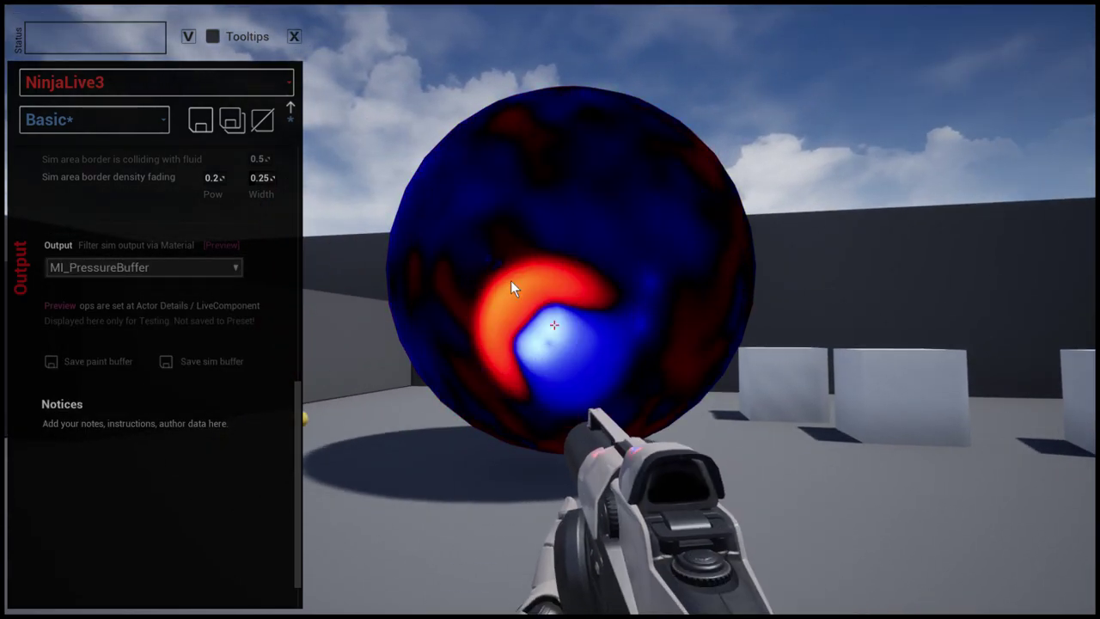
{"action": "left_click", "coordinate": [511, 280]}
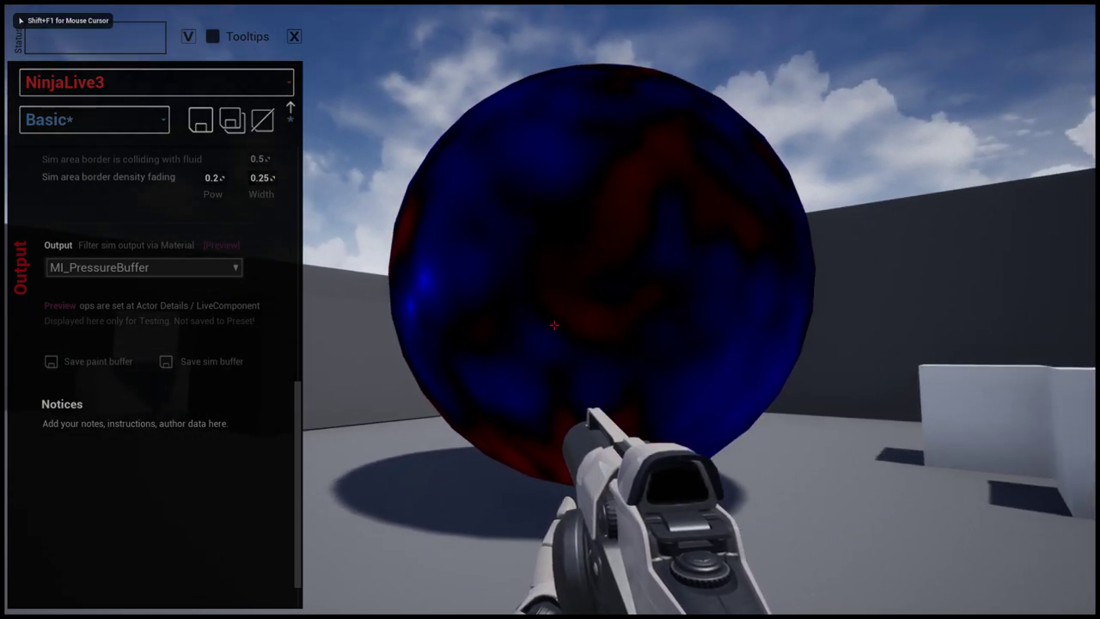
{"action": "key", "text": "s"}
{"action": "left_click", "coordinate": [584, 293]}
{"action": "left_click", "coordinate": [618, 327]}
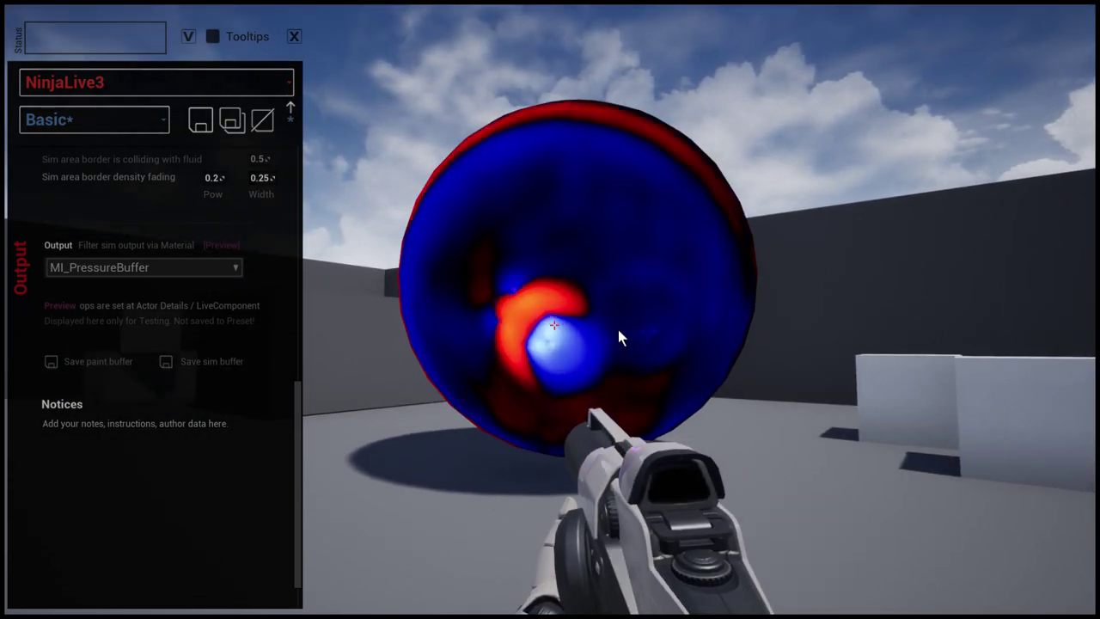
{"action": "left_click", "coordinate": [619, 330]}
{"action": "key", "text": "shift+F1"}
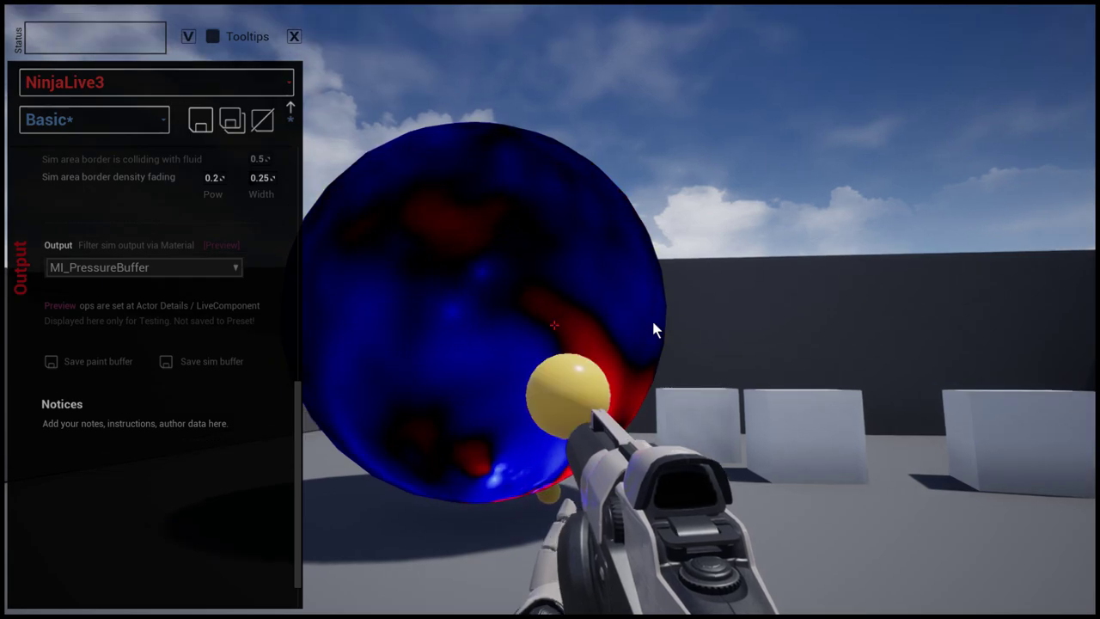
Preview the MI_DivergenceBuffer output material on the sphere and disturb its surface.
{"action": "left_click", "coordinate": [172, 267]}
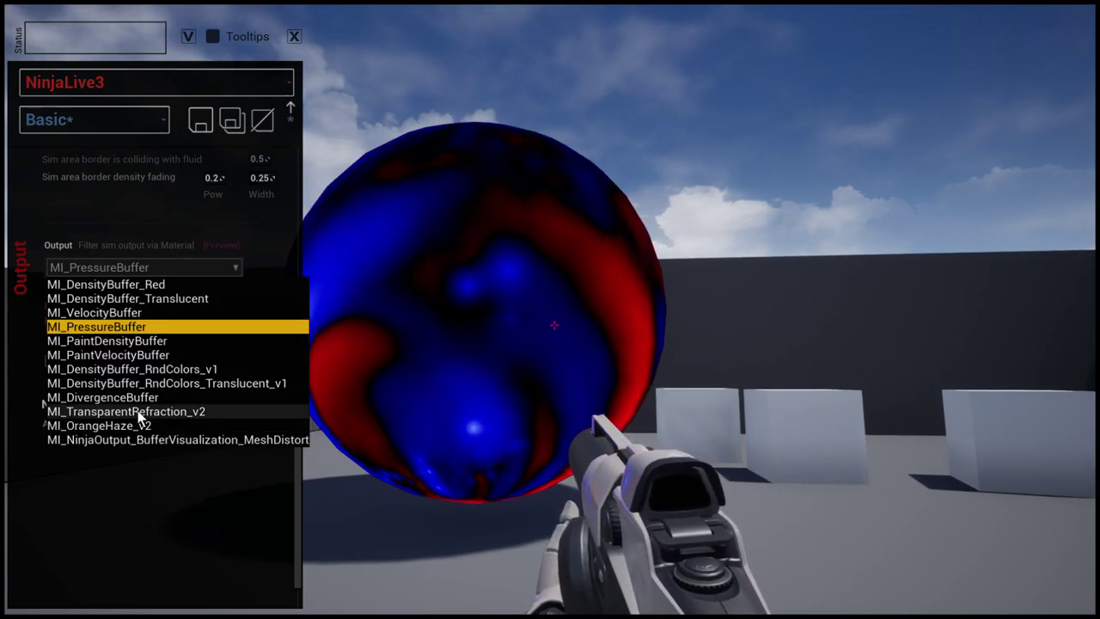
{"action": "left_click", "coordinate": [151, 398]}
{"action": "left_click", "coordinate": [584, 344]}
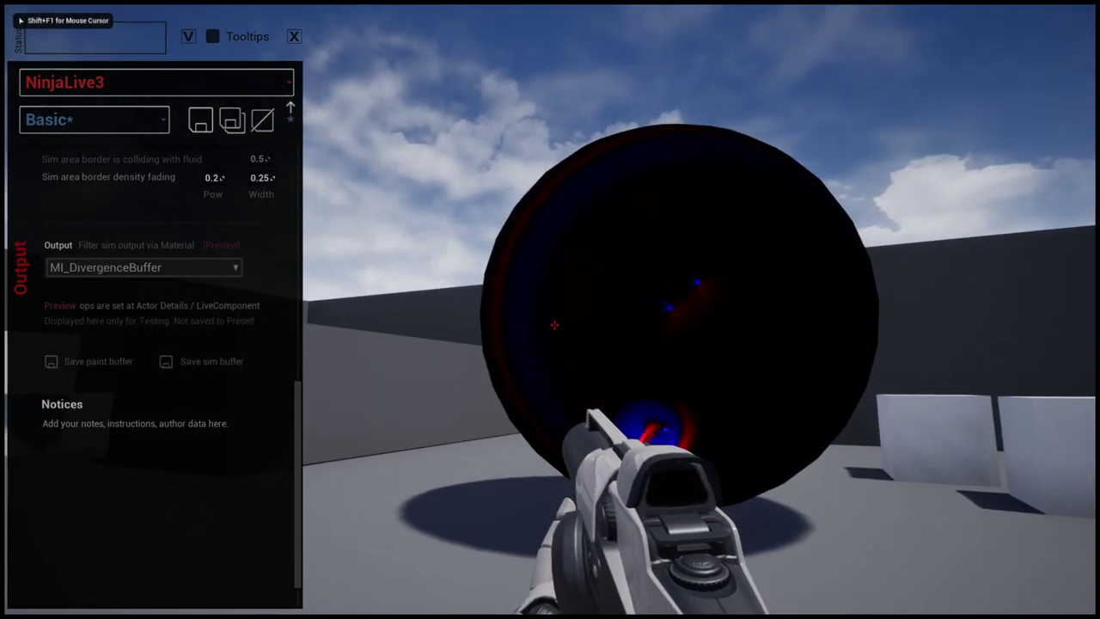
{"action": "key", "text": "shift+F1"}
{"action": "left_click", "coordinate": [504, 336]}
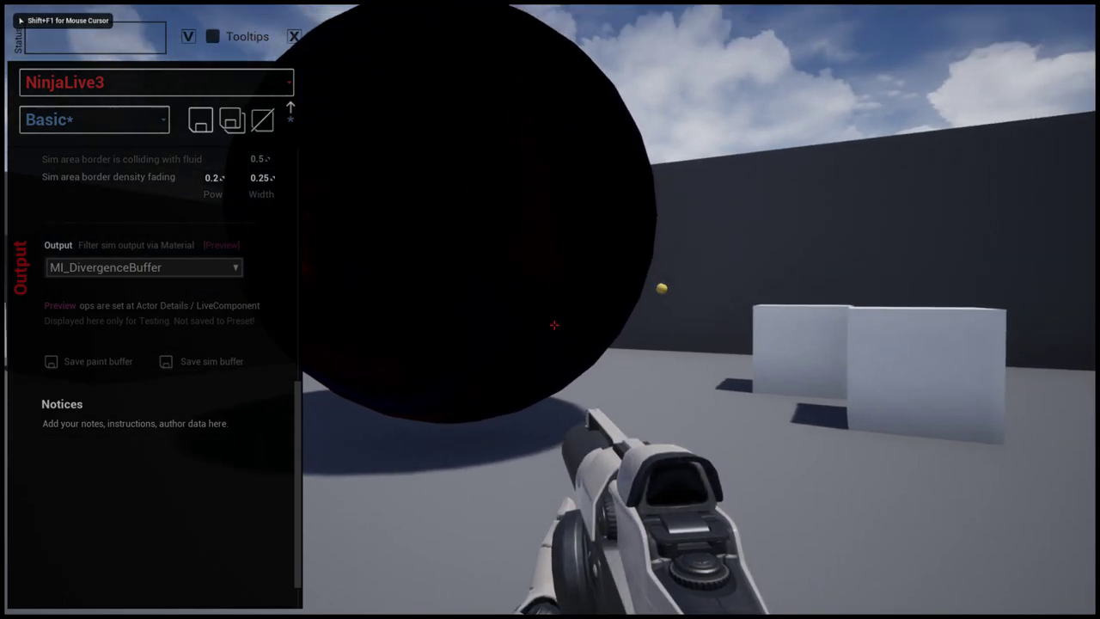
Stroke across the sphere from other viewpoints to examine the divergence buffer's response.
{"action": "key", "text": "shift+F1"}
{"action": "left_click_drag", "start_coordinate": [588, 327], "coordinate": [559, 308]}
{"action": "left_click", "coordinate": [558, 280]}
{"action": "left_click", "coordinate": [559, 308]}
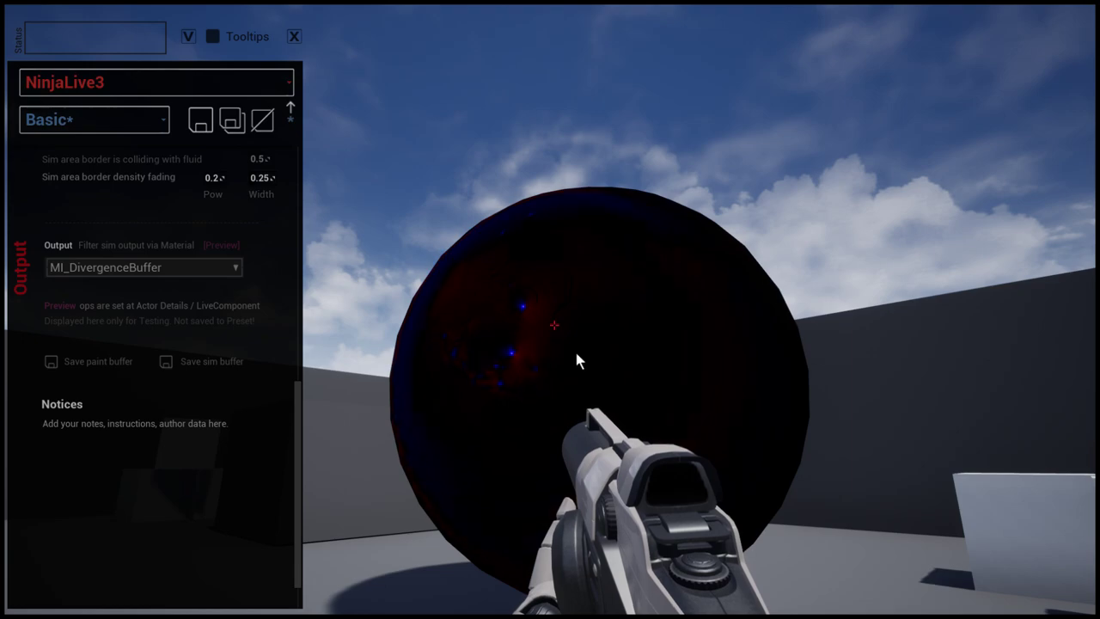
{"action": "mouse_move", "coordinate": [575, 351]}
{"action": "left_mouse_down"}
{"action": "mouse_move", "coordinate": [570, 361]}
{"action": "mouse_move", "coordinate": [594, 360]}
{"action": "mouse_move", "coordinate": [588, 342]}
{"action": "left_mouse_up"}
{"action": "left_click", "coordinate": [570, 363]}
{"action": "left_click", "coordinate": [593, 359]}
{"action": "left_click", "coordinate": [577, 326]}
Switch the output preview back to MI_PressureBuffer and stroke across the sphere for comparison.
{"action": "left_click", "coordinate": [115, 268]}
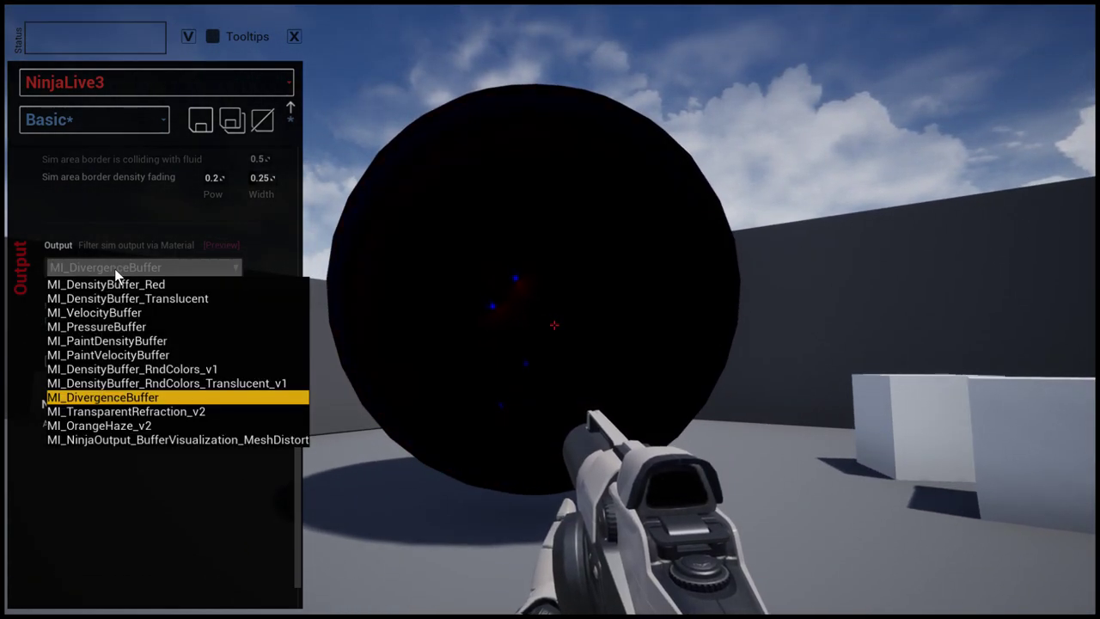
{"action": "left_click", "coordinate": [114, 328]}
{"action": "left_click_drag", "start_coordinate": [548, 308], "coordinate": [521, 333]}
{"action": "left_click", "coordinate": [556, 313]}
{"action": "left_click", "coordinate": [521, 333]}
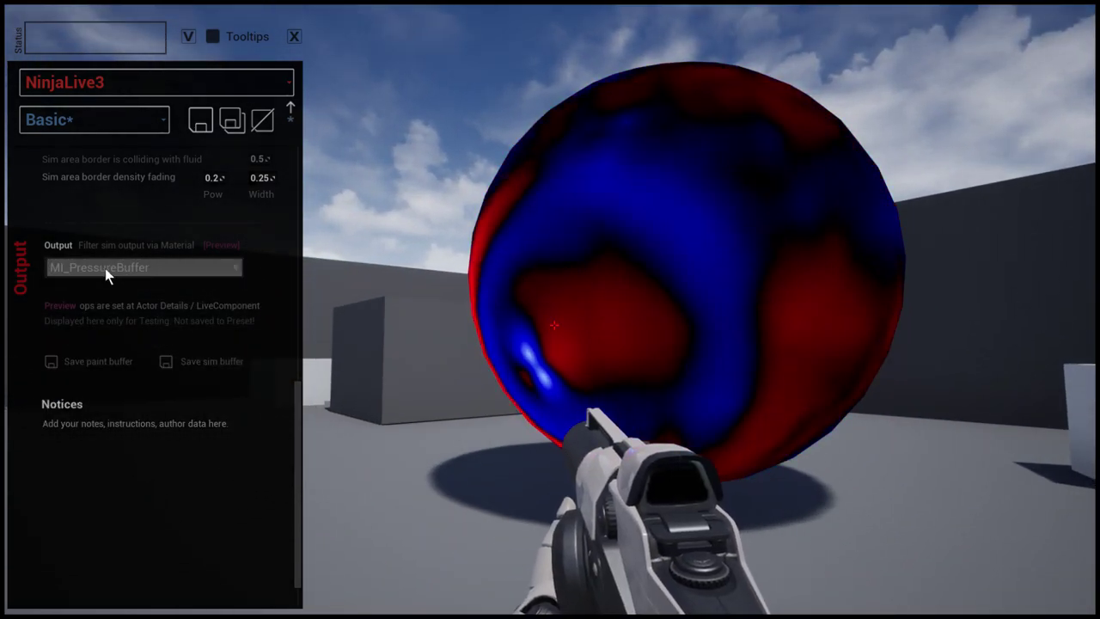
Preview the MI_NinjaOutput_BufferVisualization_MeshDistort output material and stroke the sphere to deform its mesh.
{"action": "left_click", "coordinate": [105, 268]}
{"action": "left_click", "coordinate": [155, 440]}
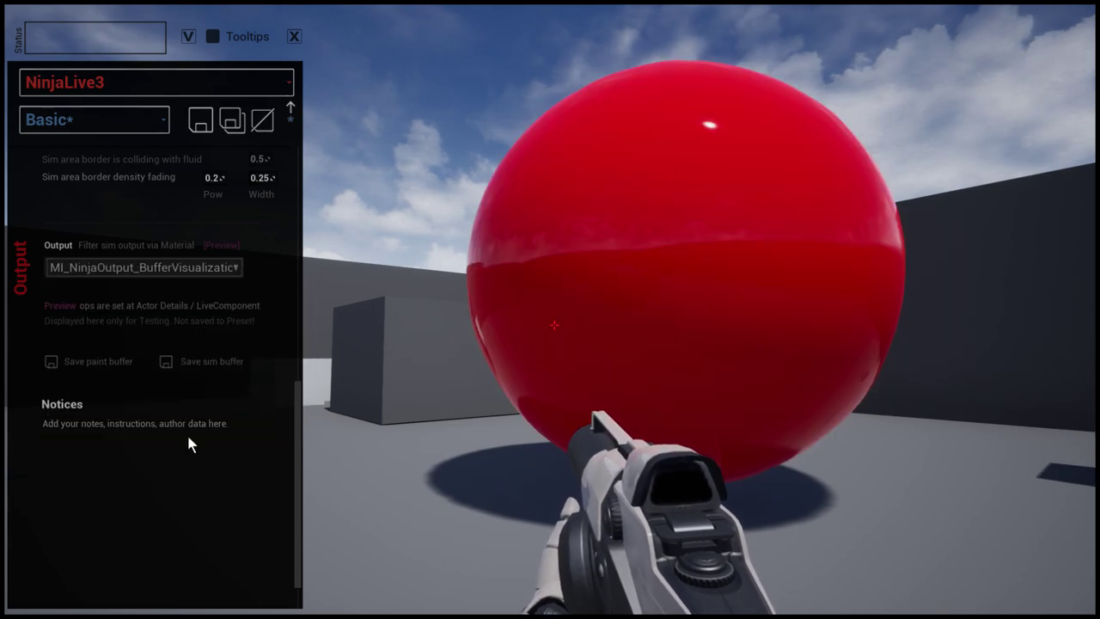
{"action": "left_click", "coordinate": [581, 325]}
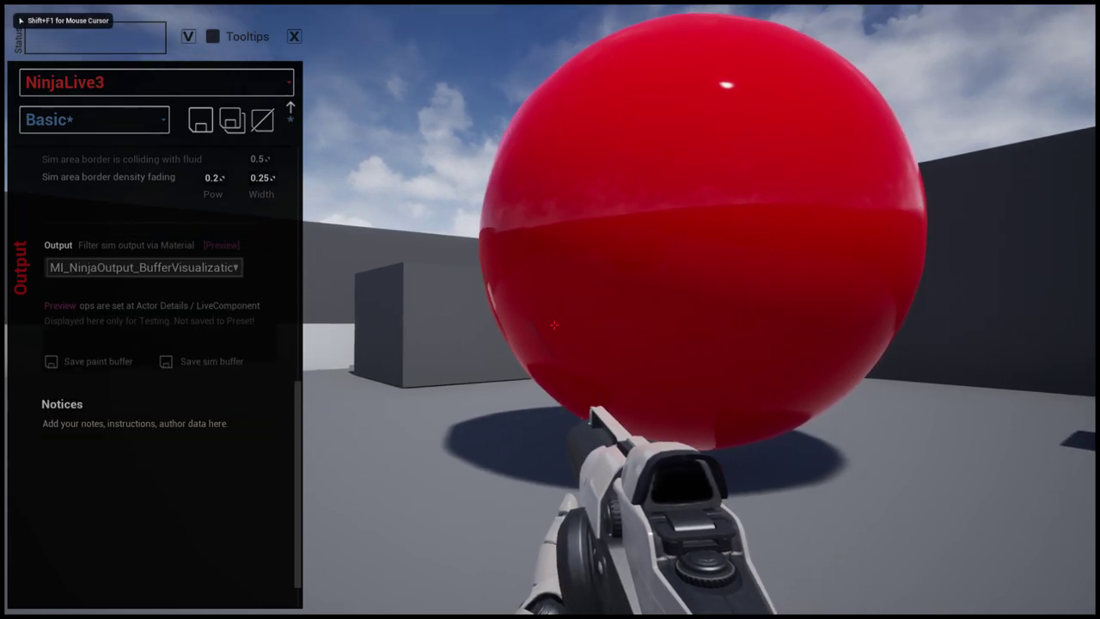
{"action": "key", "text": "shift+F1"}
{"action": "left_click", "coordinate": [550, 327]}
{"action": "key", "text": "shift+F1"}
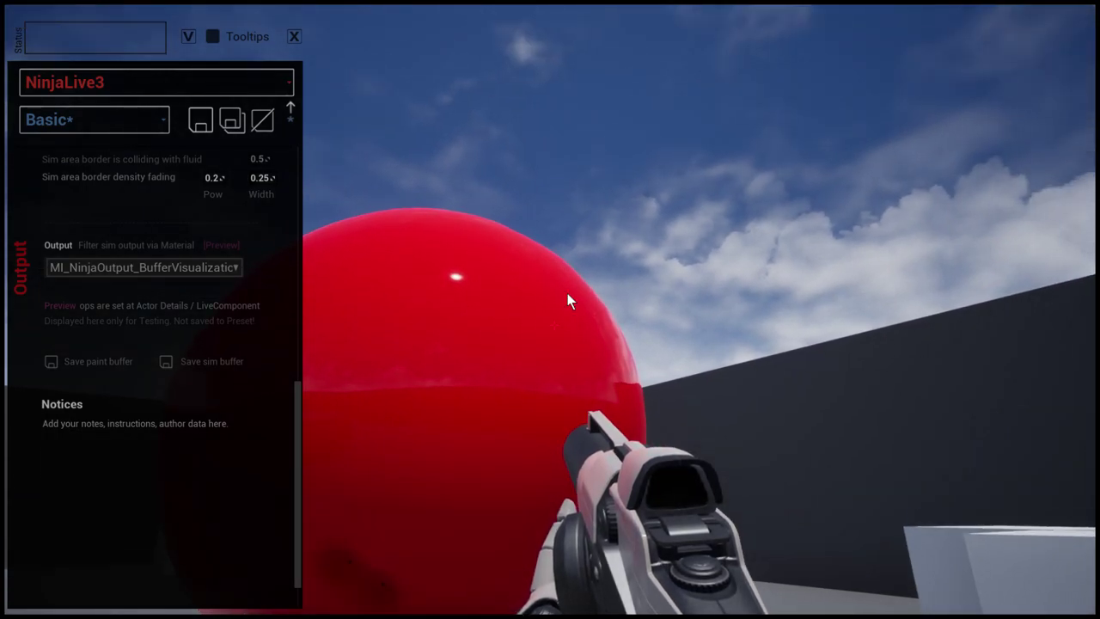
{"action": "left_click_drag", "start_coordinate": [567, 303], "coordinate": [613, 347]}
{"action": "left_click", "coordinate": [630, 382]}
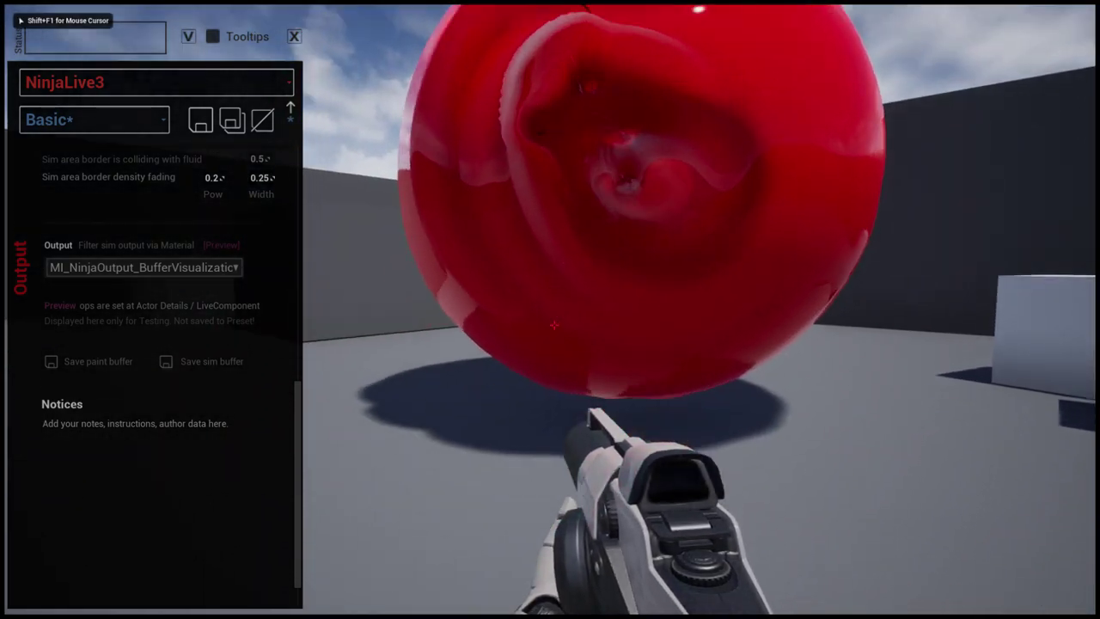
Deform the red sphere with strokes up close, and again after backing away, to examine the mesh distortion.
{"action": "key", "text": "shift+F1"}
{"action": "mouse_move", "coordinate": [602, 284]}
{"action": "left_mouse_down"}
{"action": "mouse_move", "coordinate": [631, 404]}
{"action": "mouse_move", "coordinate": [584, 287]}
{"action": "left_mouse_up"}
{"action": "left_click", "coordinate": [583, 295]}
{"action": "key", "text": "s"}
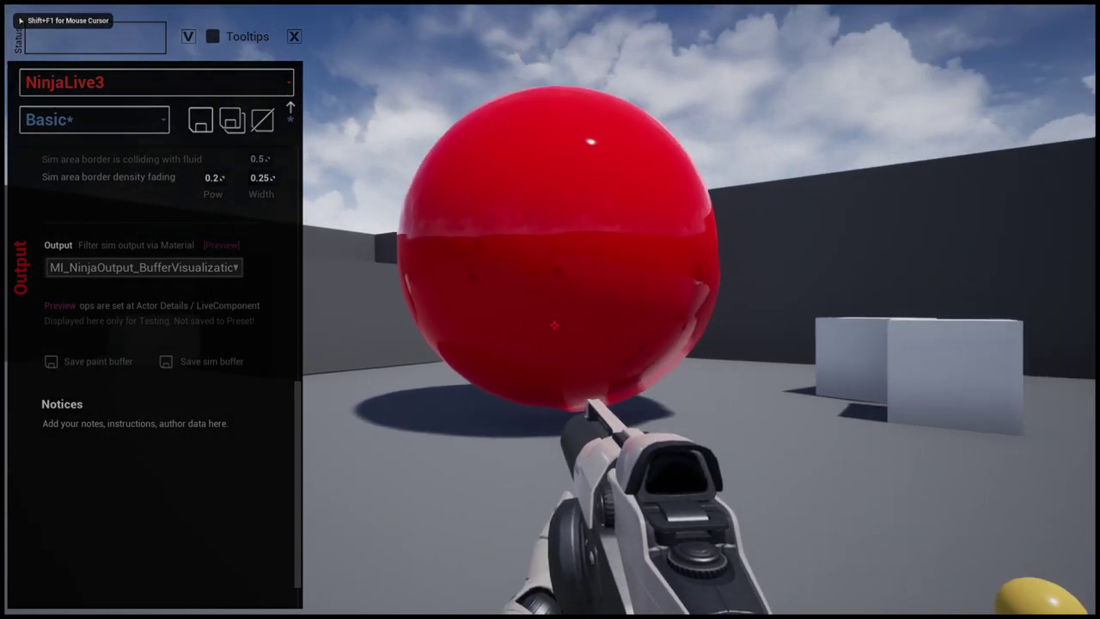
{"action": "key", "text": "shift+F1"}
{"action": "left_click", "coordinate": [563, 377]}
{"action": "left_click", "coordinate": [539, 286]}
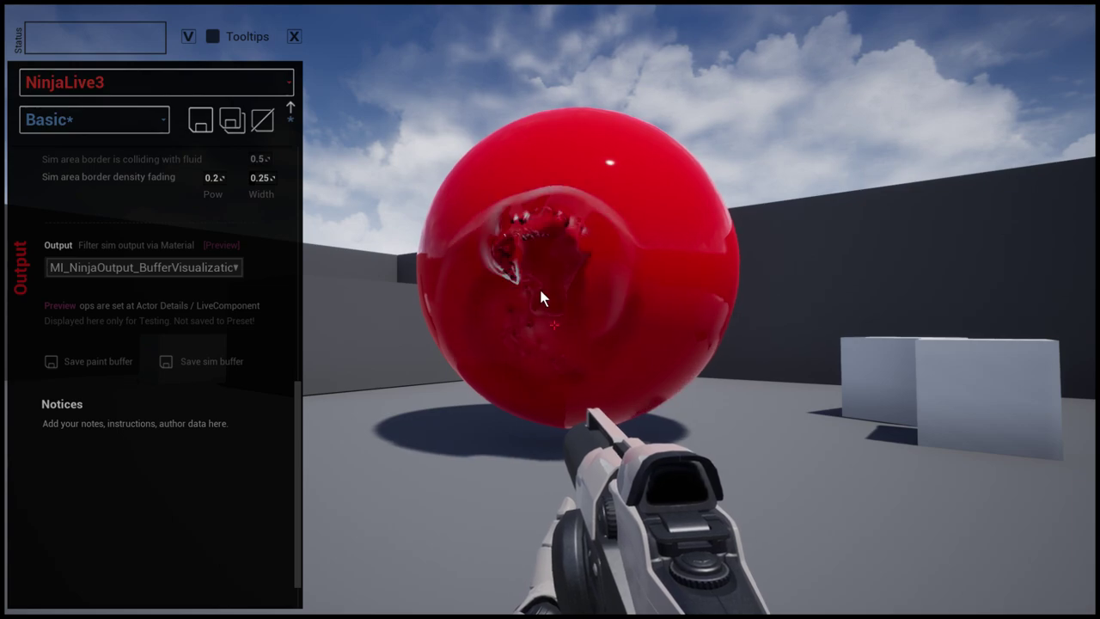
{"action": "mouse_move", "coordinate": [601, 308]}
{"action": "left_mouse_down"}
{"action": "mouse_move", "coordinate": [553, 286]}
{"action": "mouse_move", "coordinate": [532, 318]}
{"action": "mouse_move", "coordinate": [627, 226]}
{"action": "mouse_move", "coordinate": [558, 335]}
{"action": "left_mouse_up"}
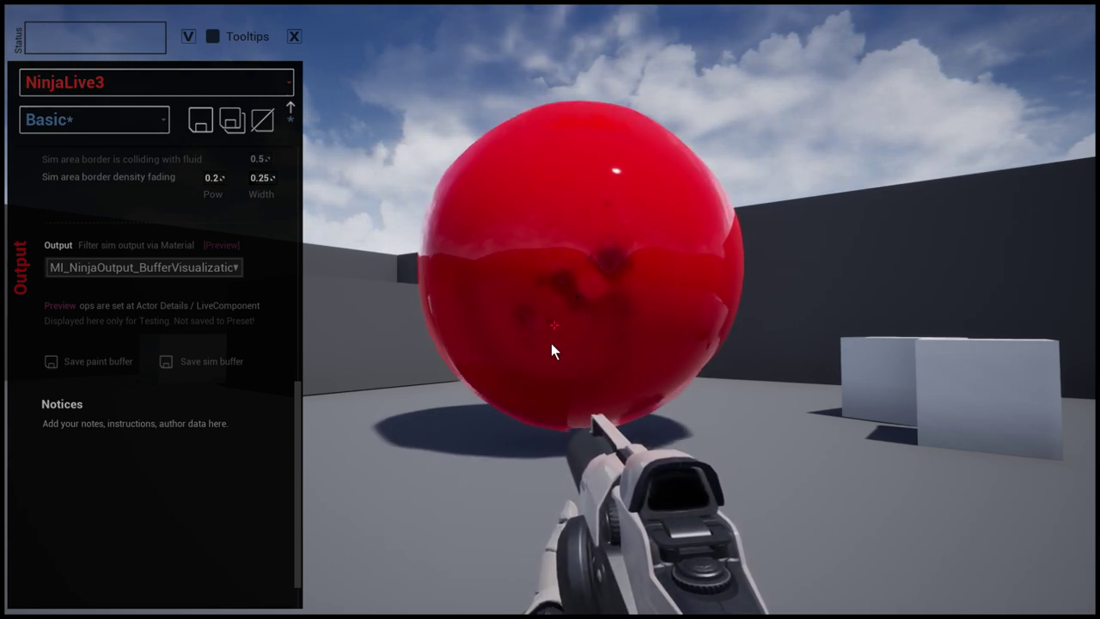
{"action": "left_click", "coordinate": [551, 343]}
Approach the red sphere and stroke across its middle, ending with a shot at it.
{"action": "key", "text": "shift+F1"}
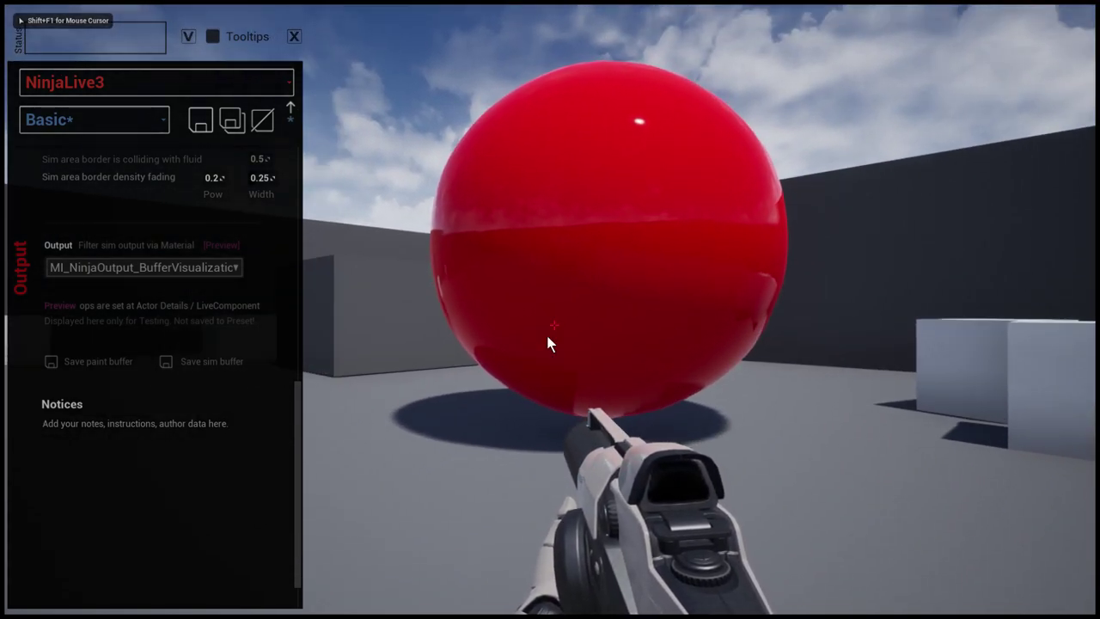
{"action": "mouse_move", "coordinate": [589, 249]}
{"action": "left_mouse_down"}
{"action": "mouse_move", "coordinate": [532, 279]}
{"action": "mouse_move", "coordinate": [532, 313]}
{"action": "mouse_move", "coordinate": [583, 243]}
{"action": "left_mouse_up"}
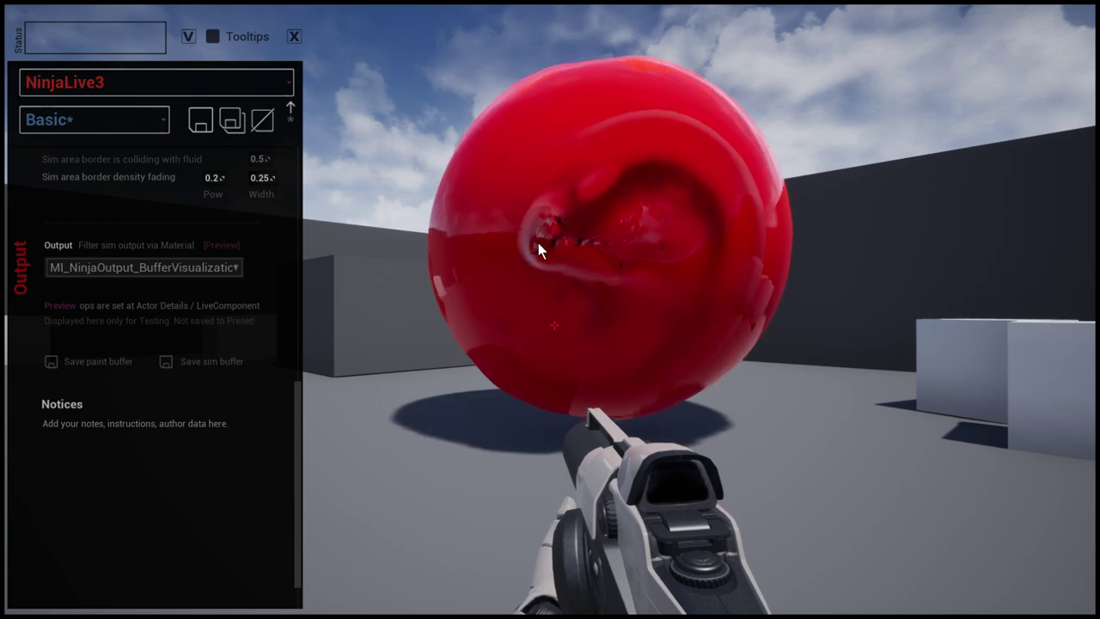
{"action": "left_click", "coordinate": [623, 211]}
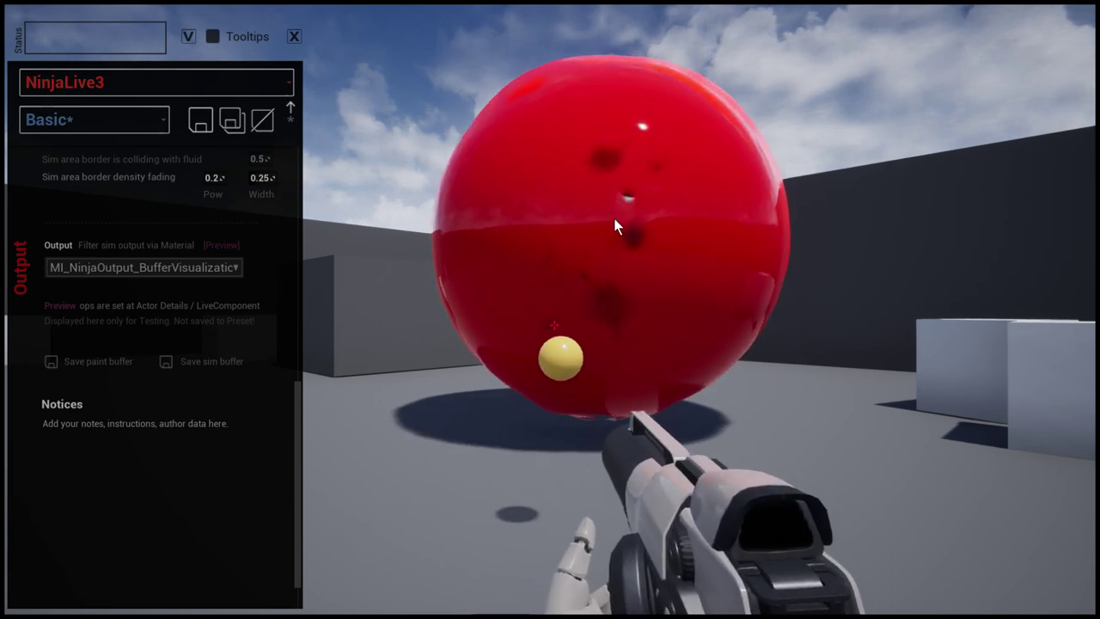
{"action": "left_click", "coordinate": [612, 275]}
Move around to another side of the red sphere, back away and stroke its surface to check the distortion there.
{"action": "key", "text": "a"}
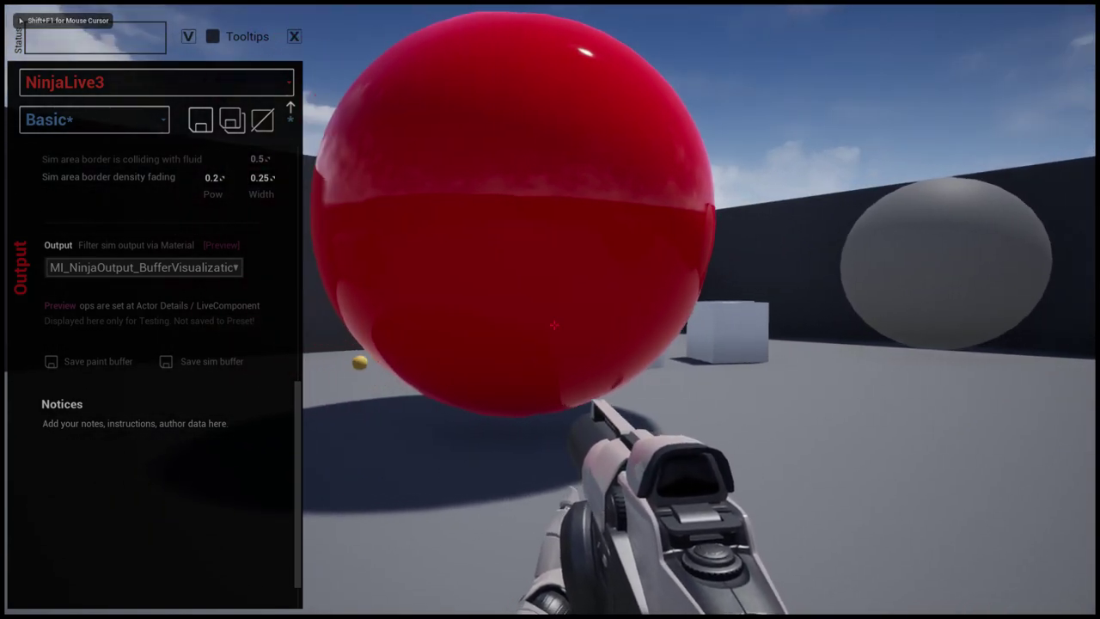
{"action": "key", "text": "s"}
{"action": "left_click", "coordinate": [671, 219]}
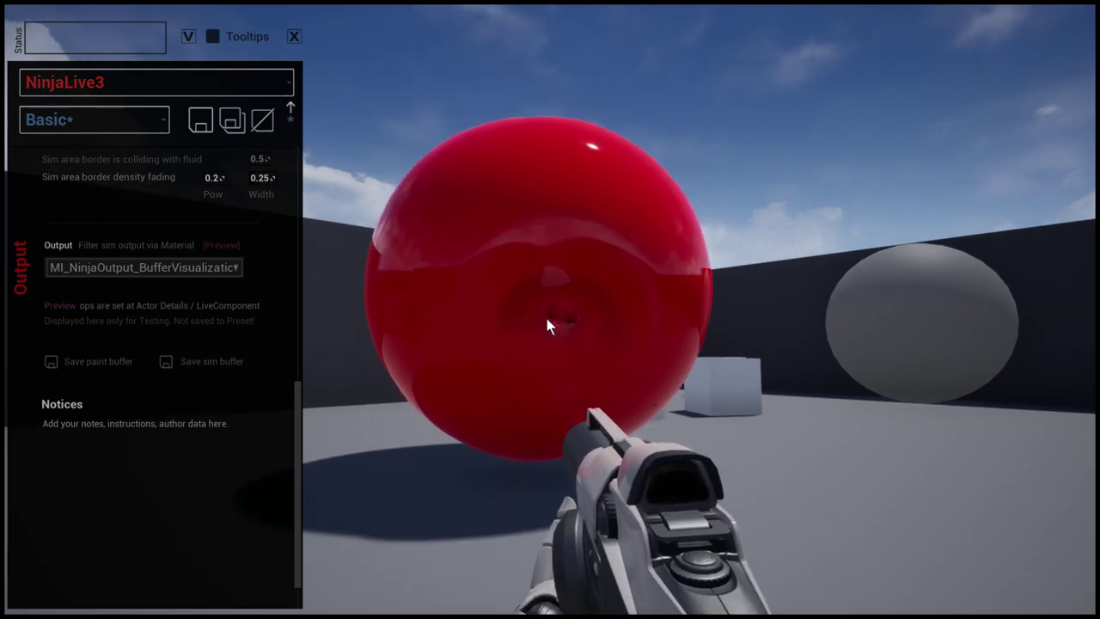
{"action": "left_click", "coordinate": [488, 300]}
{"action": "mouse_move", "coordinate": [494, 311]}
{"action": "left_mouse_down"}
{"action": "mouse_move", "coordinate": [532, 225]}
{"action": "mouse_move", "coordinate": [424, 375]}
{"action": "left_mouse_up"}
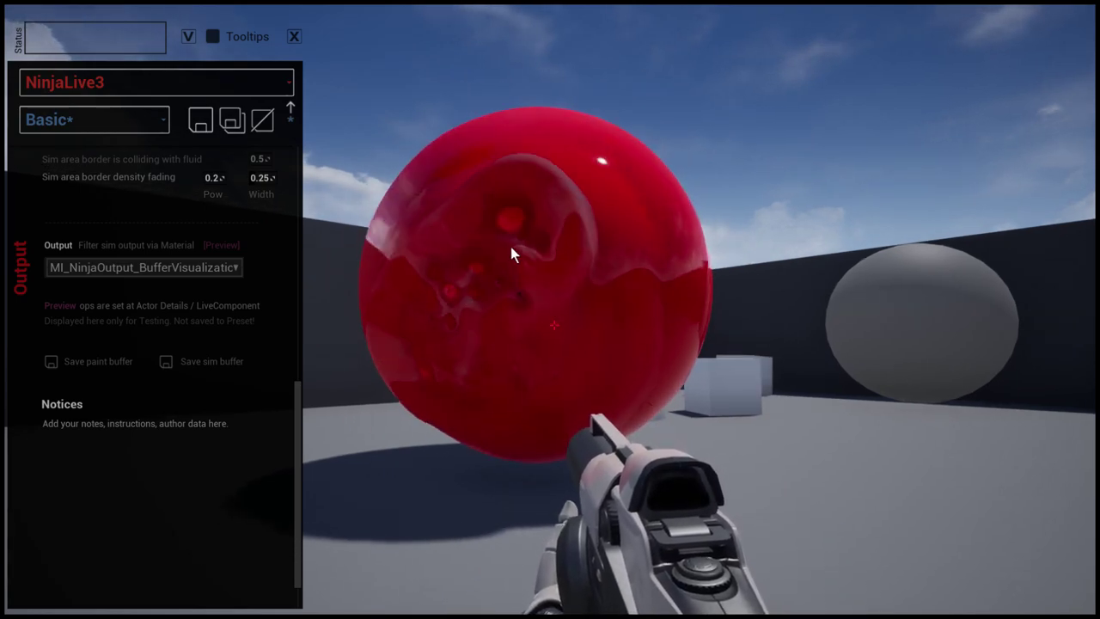
Walk up to the sphere, stroke its front to create more dents, and step back to view it.
{"action": "left_click", "coordinate": [542, 260]}
{"action": "key", "text": "w"}
{"action": "mouse_move", "coordinate": [552, 261]}
{"action": "left_mouse_down"}
{"action": "mouse_move", "coordinate": [550, 285]}
{"action": "mouse_move", "coordinate": [593, 279]}
{"action": "left_mouse_up"}
{"action": "left_click", "coordinate": [576, 251]}
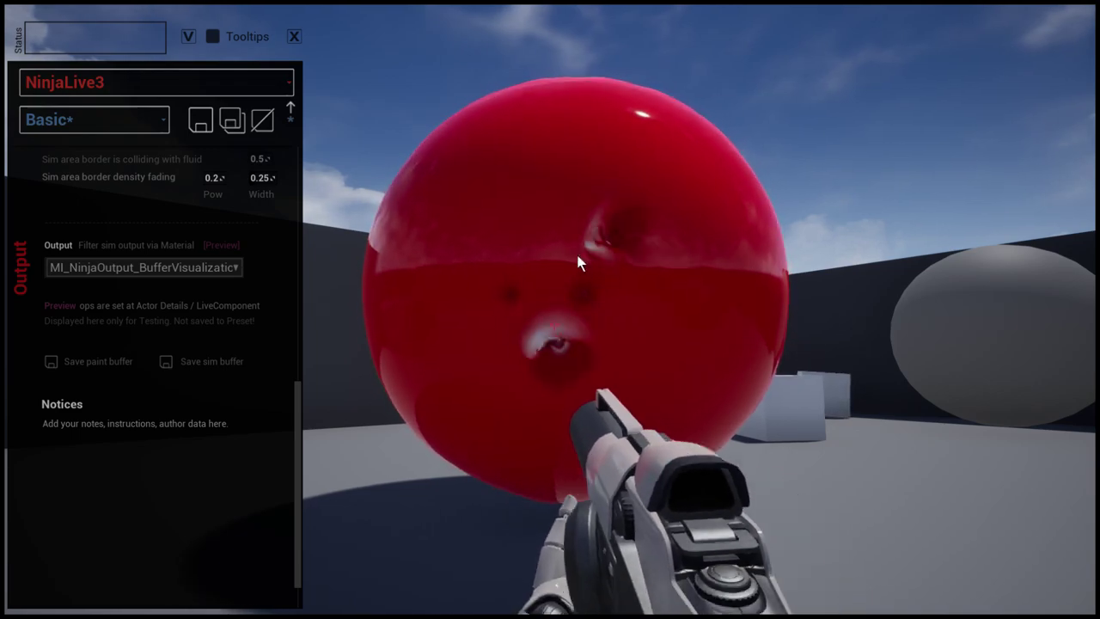
{"action": "key", "text": "s"}
{"action": "right_click_drag", "start_coordinate": [579, 298], "coordinate": [609, 290]}
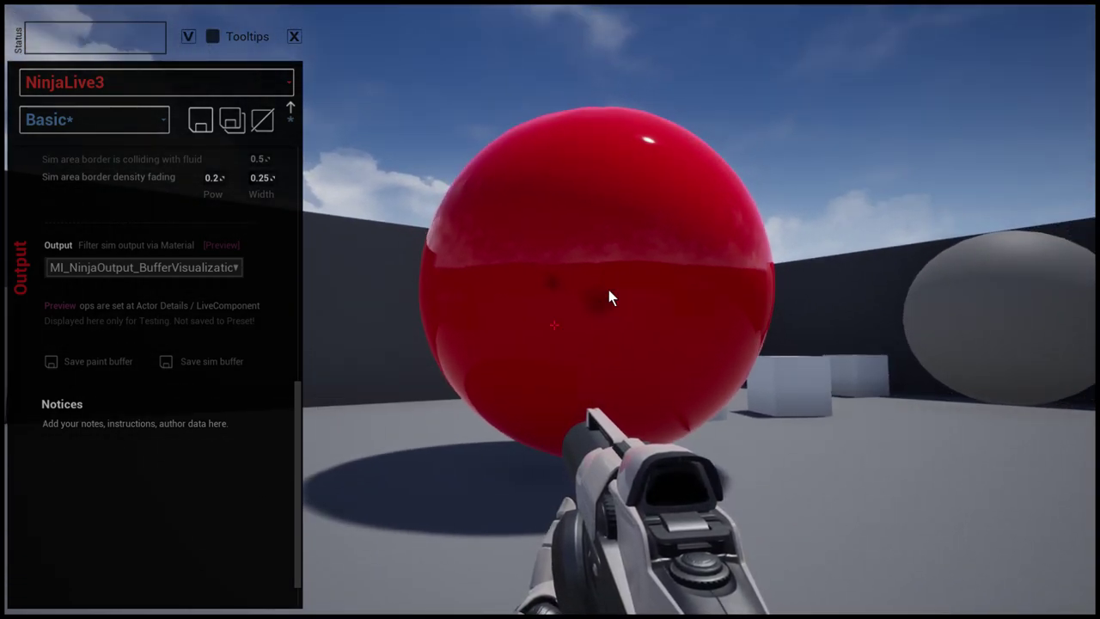
End the play session, restore the full editor layout and show the M_NinjaOutput_BufferVisualization_MeshDistort material graph.
{"action": "key", "text": "Escape"}
{"action": "key", "text": "F11"}
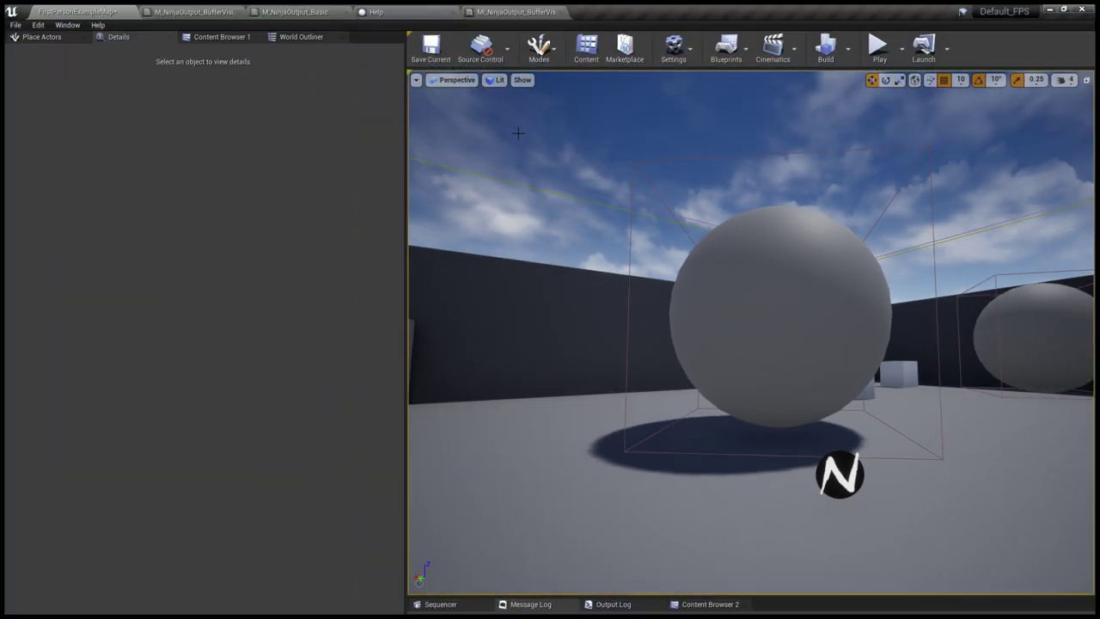
{"action": "left_click", "coordinate": [194, 12]}
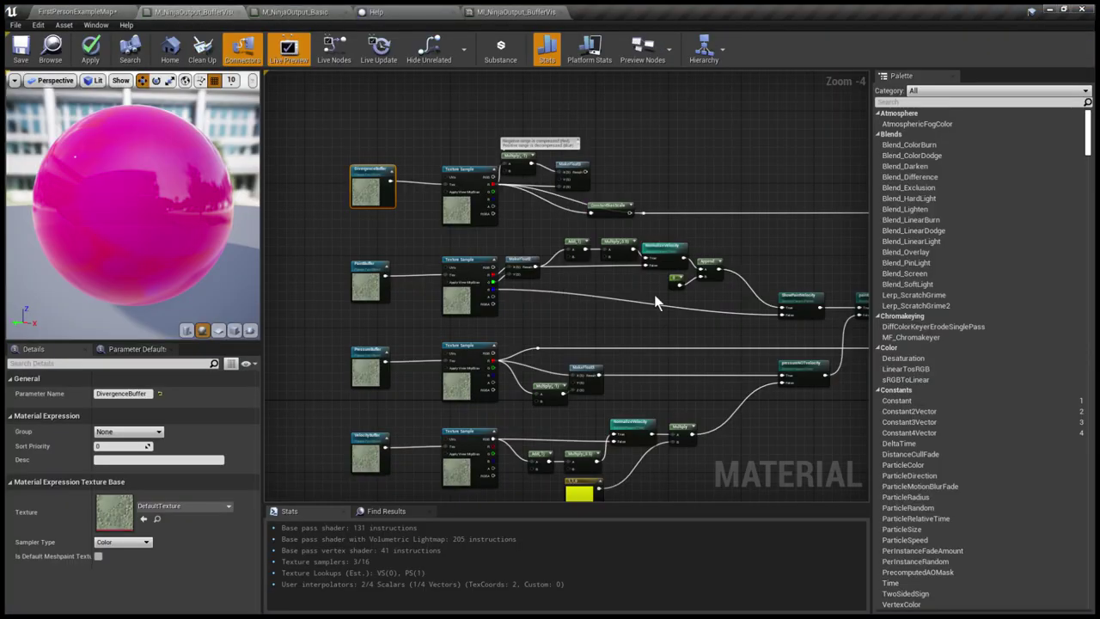
Trace the graph from the buffer texture samples through the mesh distortion nodes to the material's World Displacement and Tessellation Multiplier inputs.
{"action": "right_click_drag", "start_coordinate": [685, 288], "coordinate": [311, 267]}
{"action": "right_click_drag", "start_coordinate": [757, 241], "coordinate": [440, 280]}
{"action": "scroll", "coordinate": [578, 298], "scroll_direction": "up", "scroll_amount": 4}
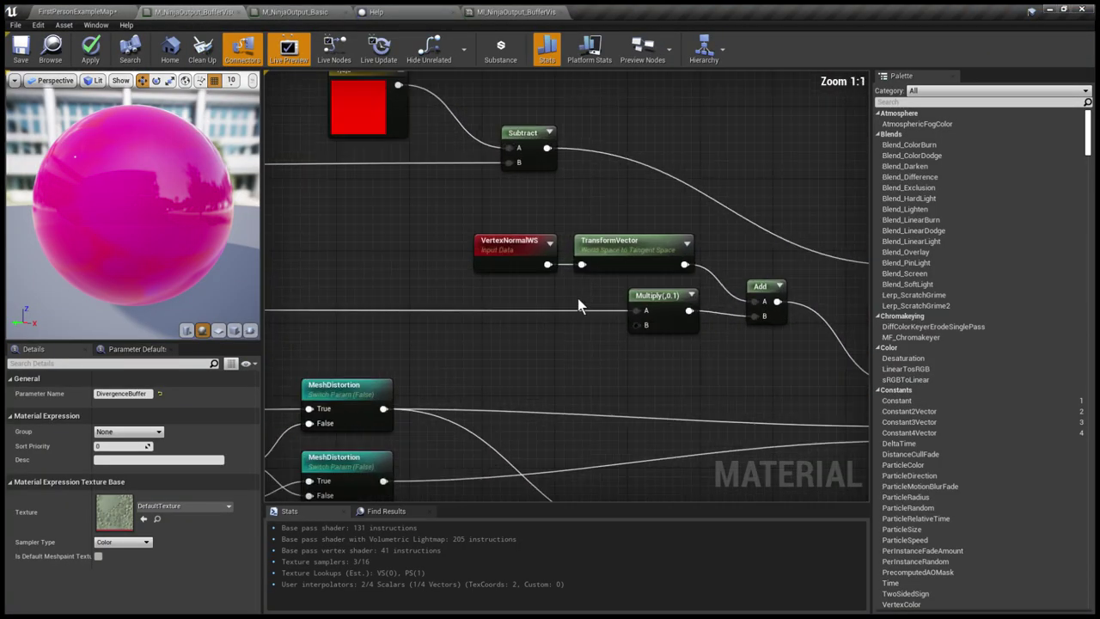
{"action": "scroll", "coordinate": [505, 320], "scroll_direction": "down", "scroll_amount": 3}
{"action": "right_click_drag", "start_coordinate": [505, 320], "coordinate": [747, 310]}
{"action": "scroll", "coordinate": [346, 344], "scroll_direction": "down", "scroll_amount": 3}
{"action": "right_click_drag", "start_coordinate": [346, 344], "coordinate": [664, 331]}
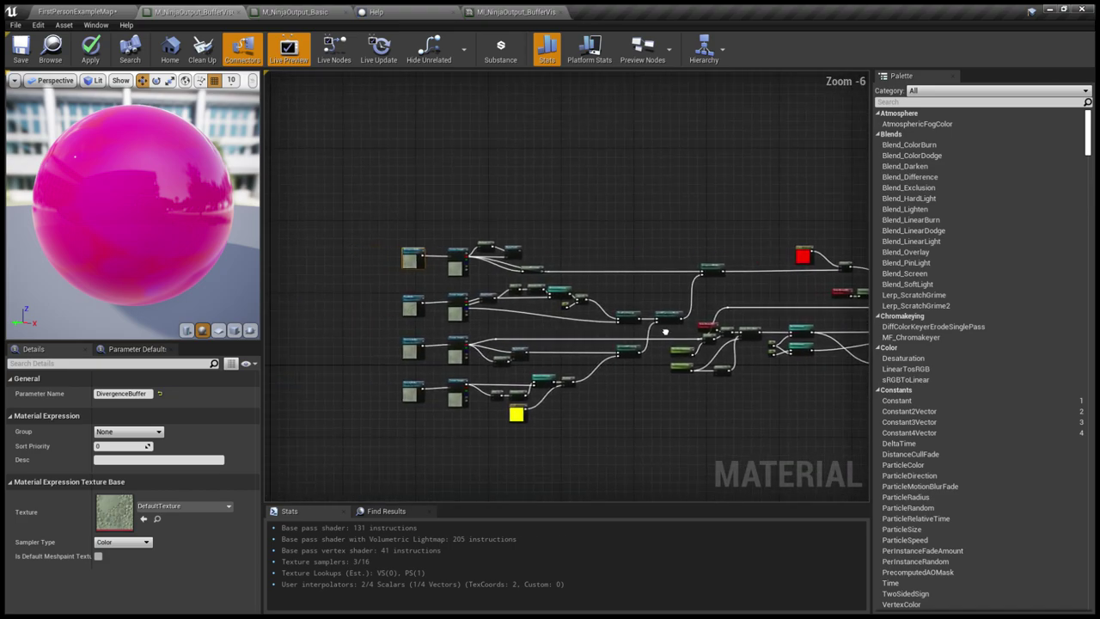
{"action": "scroll", "coordinate": [396, 366], "scroll_direction": "up", "scroll_amount": 6}
{"action": "scroll", "coordinate": [720, 278], "scroll_direction": "down", "scroll_amount": 3}
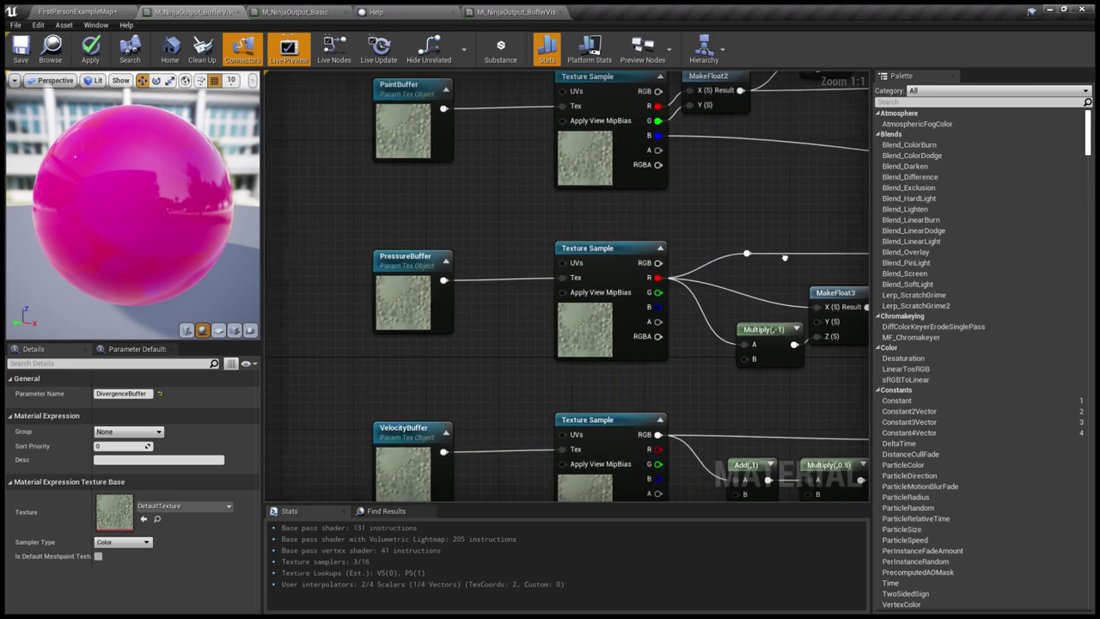
{"action": "right_click_drag", "start_coordinate": [698, 293], "coordinate": [307, 313]}
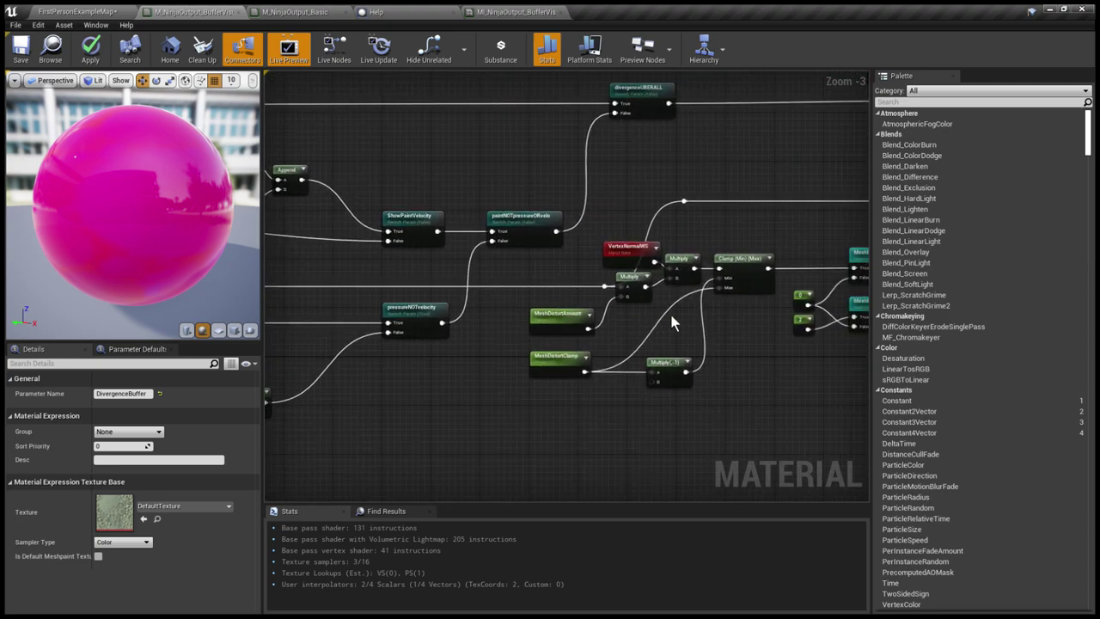
{"action": "right_click_drag", "start_coordinate": [777, 331], "coordinate": [336, 325]}
{"action": "right_click_drag", "start_coordinate": [727, 296], "coordinate": [512, 325]}
{"action": "scroll", "coordinate": [589, 311], "scroll_direction": "up", "scroll_amount": 3}
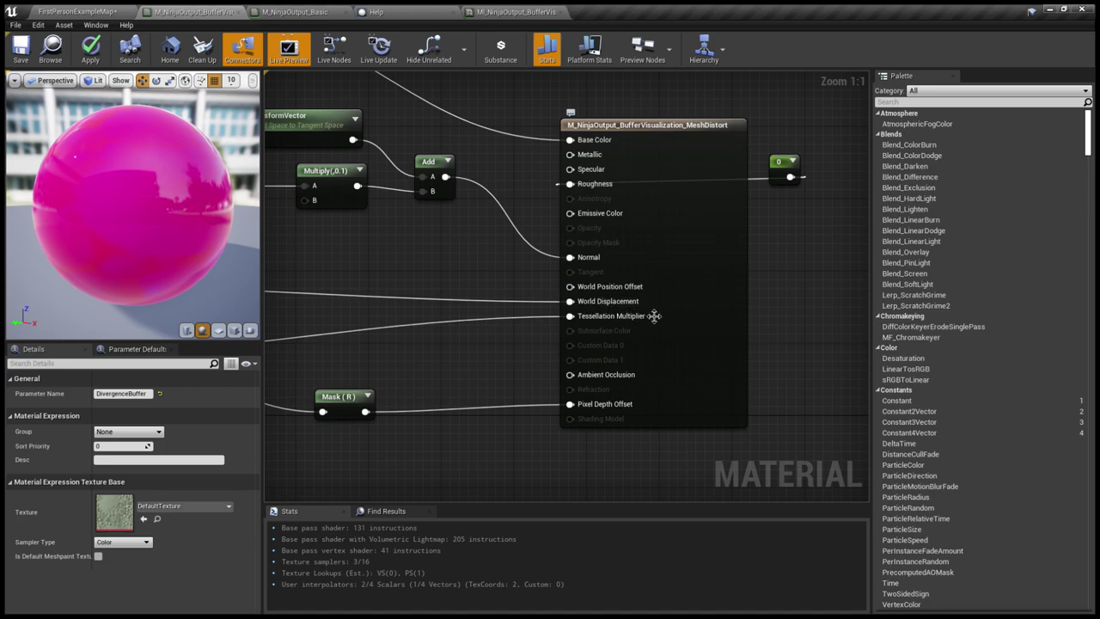
Examine how the VertexNormalWS, TransformVector, Multiply and Add nodes feed the material's Normal input, highlighting the vertex normal nodes.
{"action": "right_click_drag", "start_coordinate": [465, 288], "coordinate": [663, 375]}
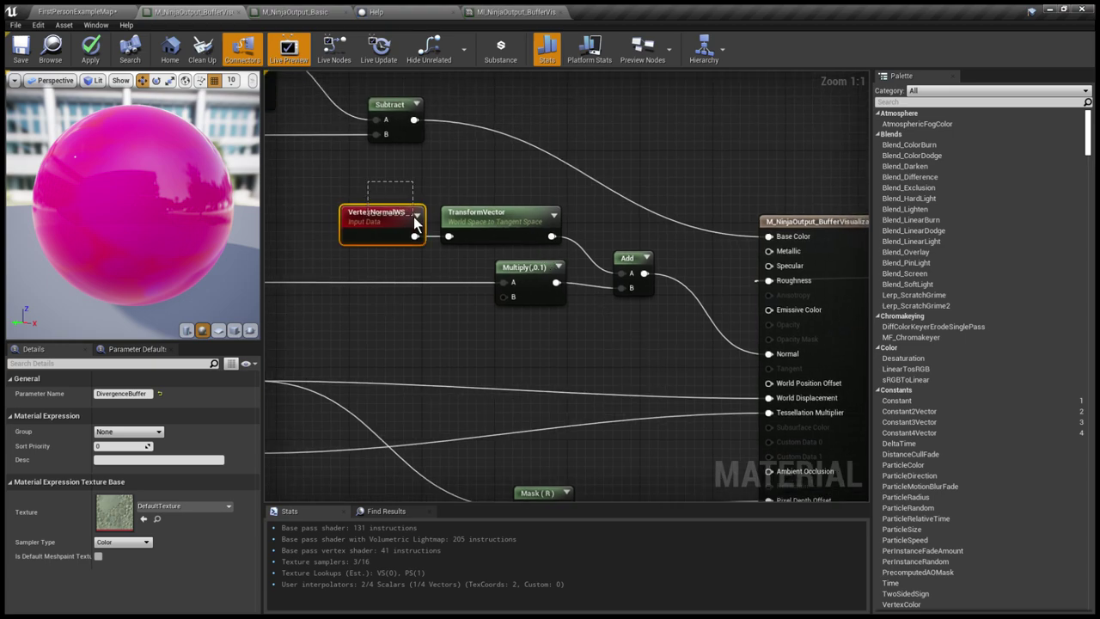
{"action": "left_click_drag", "start_coordinate": [413, 217], "coordinate": [482, 225]}
{"action": "left_click", "coordinate": [449, 307]}
{"action": "scroll", "coordinate": [443, 306], "scroll_direction": "down", "scroll_amount": 1}
{"action": "right_click_drag", "start_coordinate": [370, 308], "coordinate": [400, 309]}
{"action": "scroll", "coordinate": [431, 303], "scroll_direction": "down", "scroll_amount": 1}
{"action": "scroll", "coordinate": [455, 310], "scroll_direction": "up", "scroll_amount": 2}
{"action": "right_click_drag", "start_coordinate": [494, 309], "coordinate": [403, 317]}
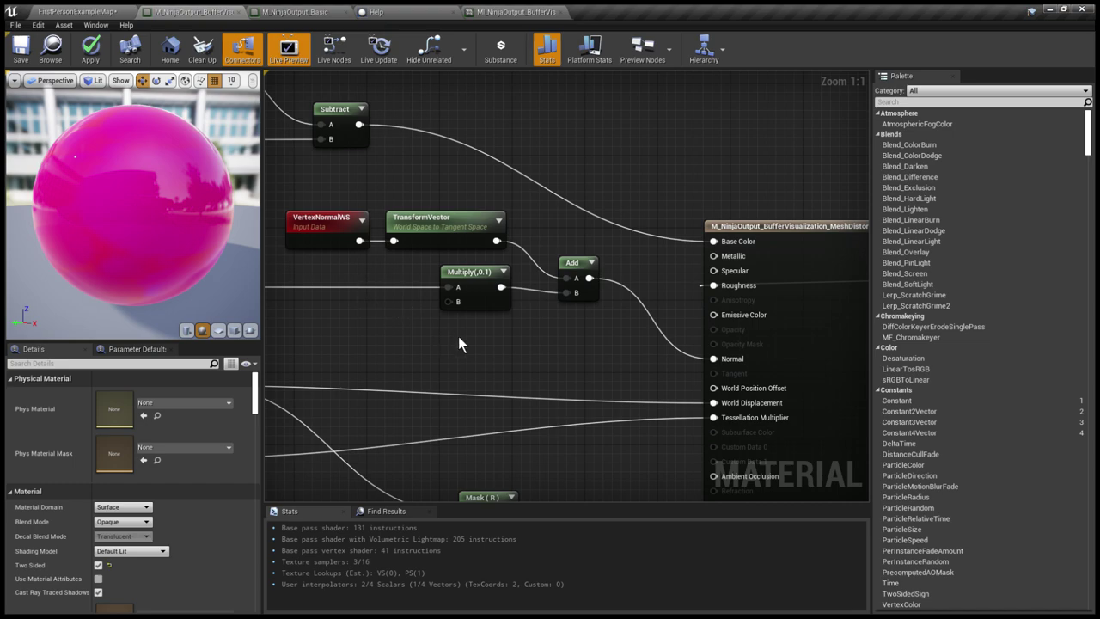
{"action": "right_click_drag", "start_coordinate": [552, 348], "coordinate": [576, 351]}
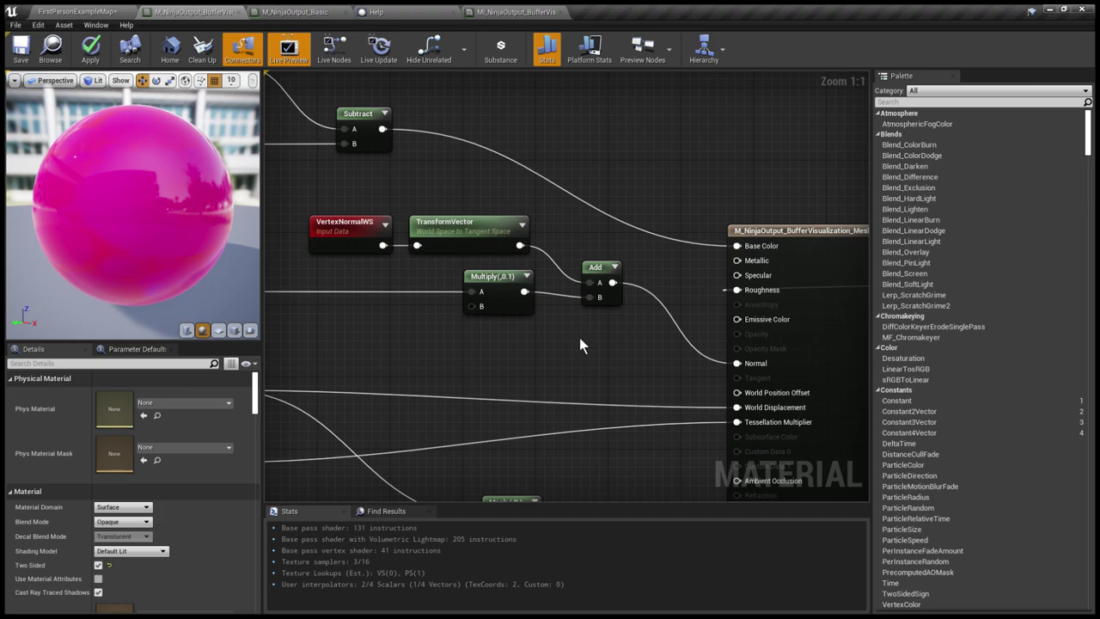
Examine the constant feeding the material's Roughness input and the color, normal and mesh distortion branches of the graph.
{"action": "scroll", "coordinate": [581, 342], "scroll_direction": "down", "scroll_amount": 2}
{"action": "scroll", "coordinate": [593, 345], "scroll_direction": "up", "scroll_amount": 1}
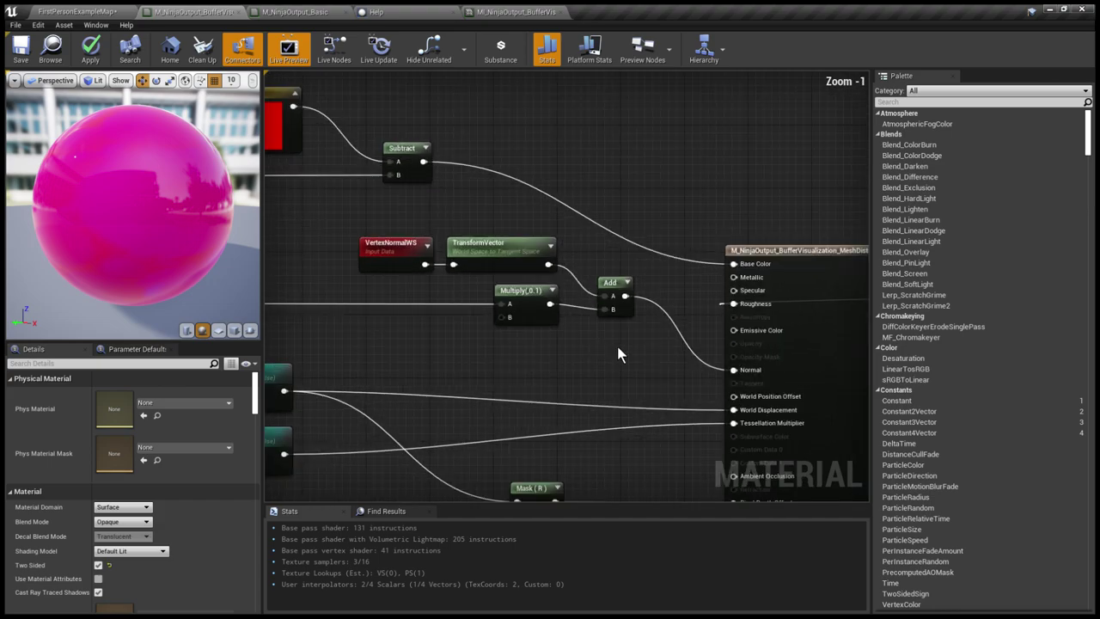
{"action": "right_click_drag", "start_coordinate": [617, 347], "coordinate": [386, 319]}
{"action": "scroll", "coordinate": [442, 289], "scroll_direction": "up", "scroll_amount": 1}
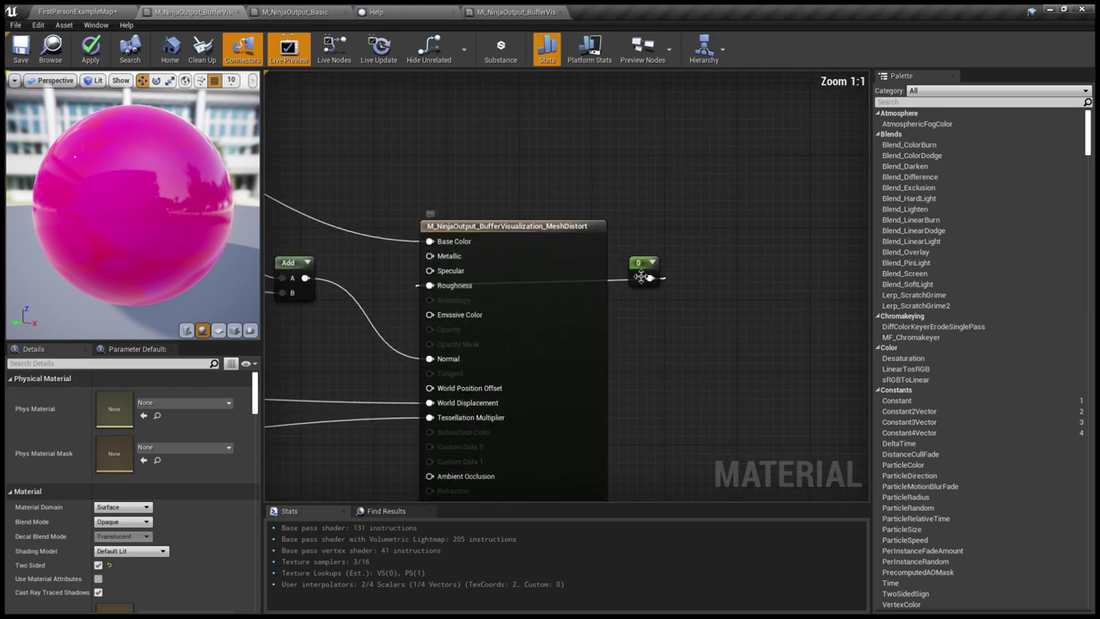
{"action": "right_click_drag", "start_coordinate": [341, 359], "coordinate": [622, 361]}
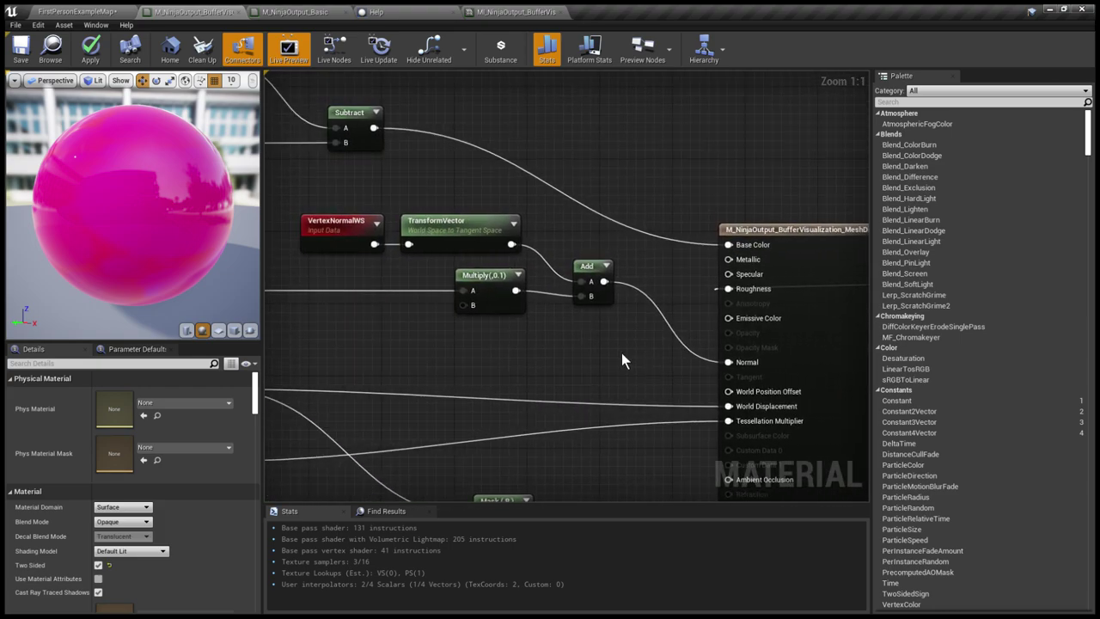
{"action": "scroll", "coordinate": [599, 354], "scroll_direction": "down", "scroll_amount": 1}
{"action": "scroll", "coordinate": [562, 344], "scroll_direction": "down", "scroll_amount": 2}
{"action": "right_click_drag", "start_coordinate": [489, 347], "coordinate": [596, 340]}
{"action": "scroll", "coordinate": [585, 337], "scroll_direction": "down", "scroll_amount": 2}
{"action": "scroll", "coordinate": [575, 335], "scroll_direction": "up", "scroll_amount": 2}
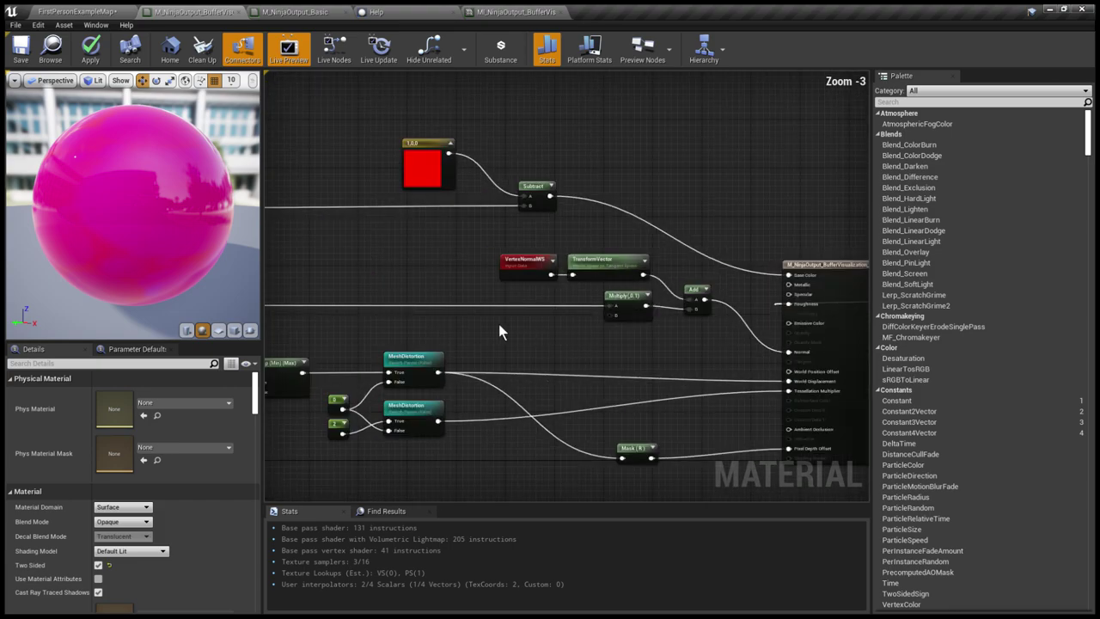
{"action": "right_click_drag", "start_coordinate": [473, 334], "coordinate": [520, 311]}
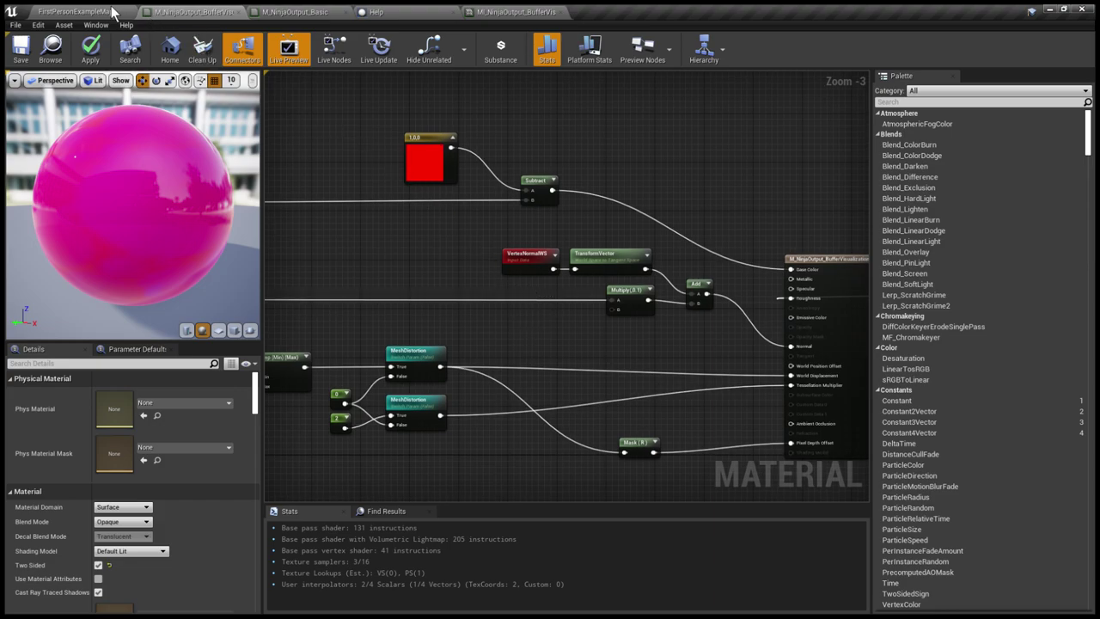
Return to the FirstPersonExampleMap level, play it in a full-size viewport and dent the red sphere.
{"action": "left_click", "coordinate": [76, 12]}
{"action": "key", "text": "F11"}
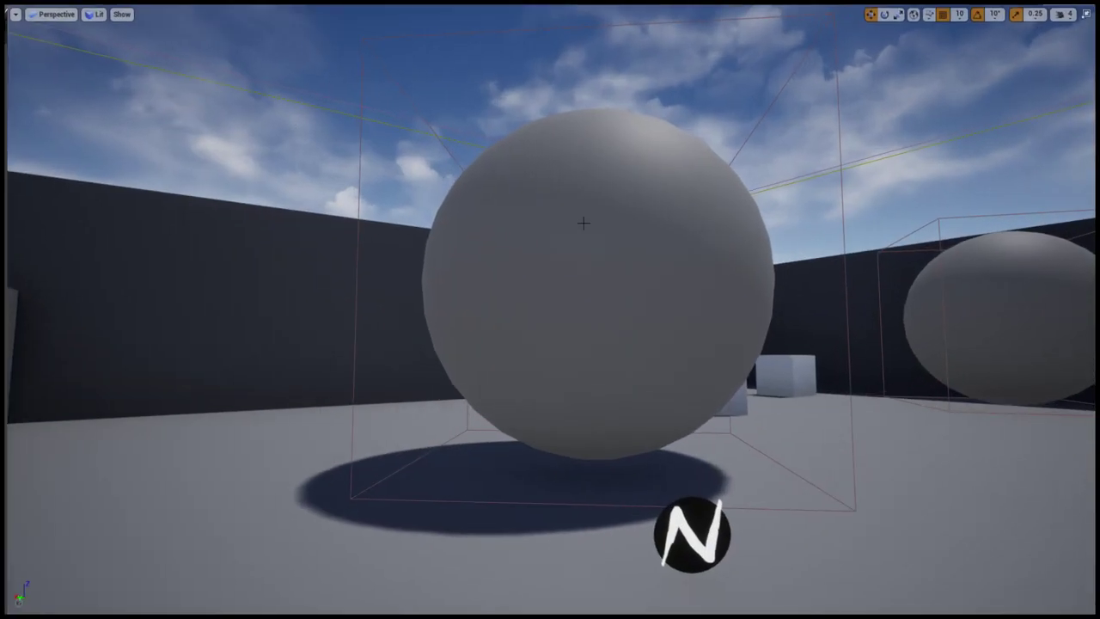
{"action": "key", "text": "alt+p"}
{"action": "left_click", "coordinate": [567, 231]}
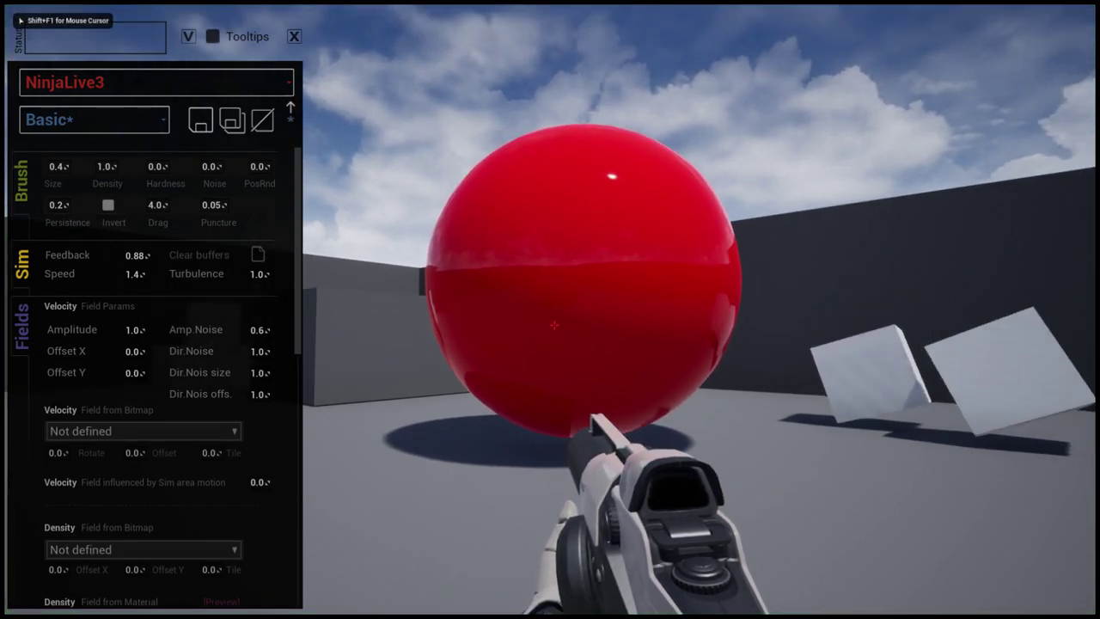
{"action": "left_click", "coordinate": [627, 252]}
{"action": "left_click", "coordinate": [638, 245]}
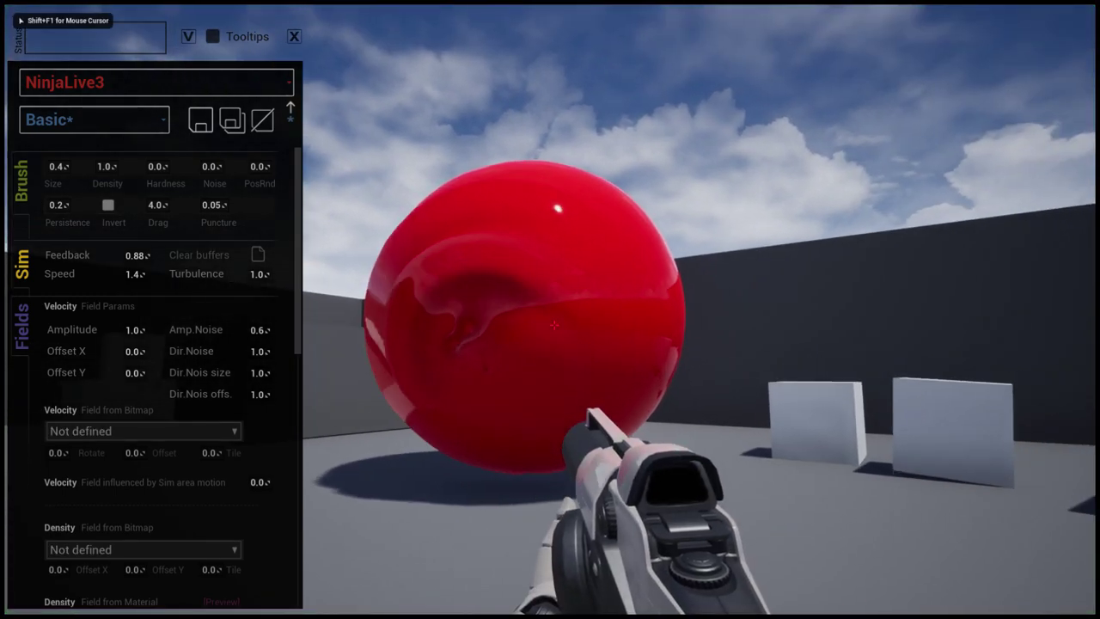
Set the NinjaLive3 output material to MI_OrangeHaze_v2.
{"action": "scroll", "coordinate": [300, 325], "scroll_direction": "down", "scroll_amount": 2}
{"action": "left_click_drag", "start_coordinate": [300, 322], "coordinate": [321, 497]}
{"action": "left_click", "coordinate": [182, 325]}
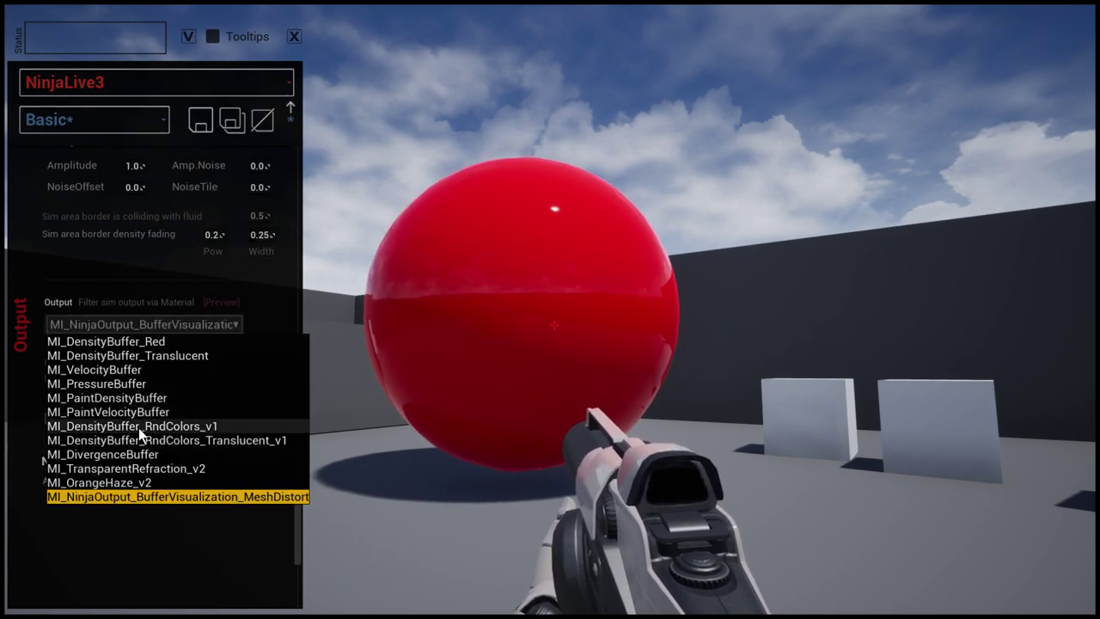
{"action": "left_click", "coordinate": [133, 482]}
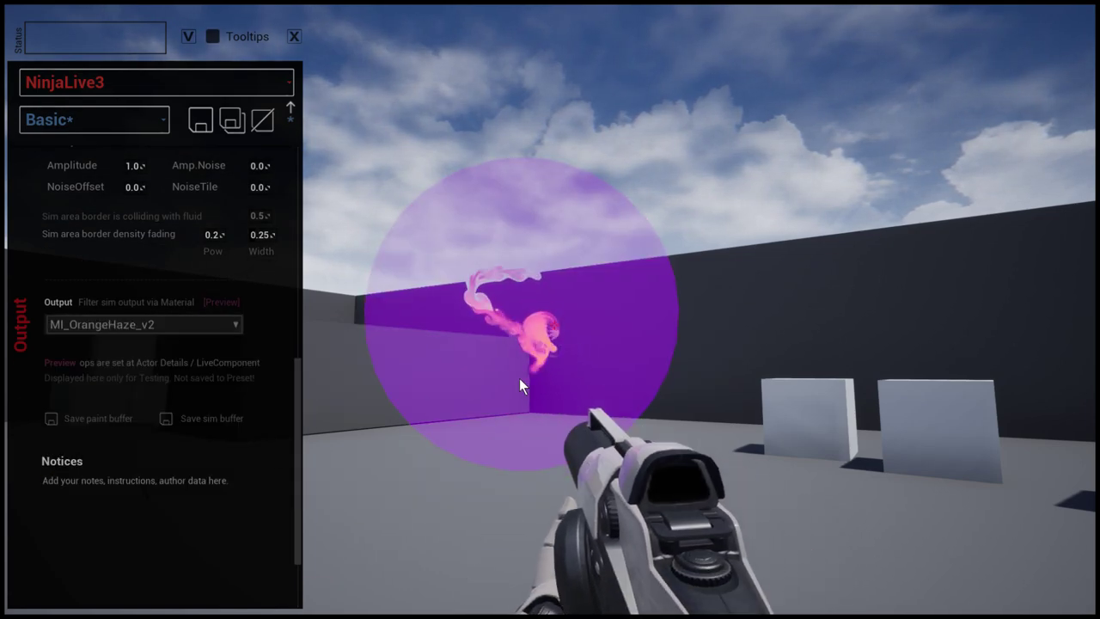
Walk up to the translucent purple sphere and paint several fluid strokes across it from close range.
{"action": "left_click", "coordinate": [528, 327]}
{"action": "key", "text": "shift+F1"}
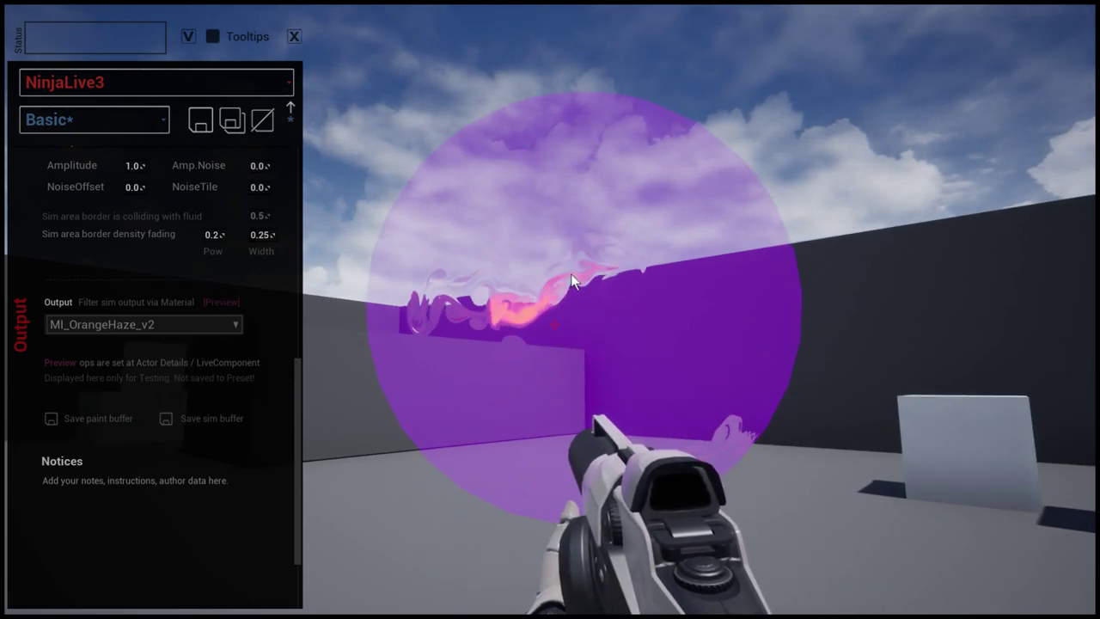
{"action": "left_click", "coordinate": [571, 273]}
{"action": "key", "text": "shift+F1"}
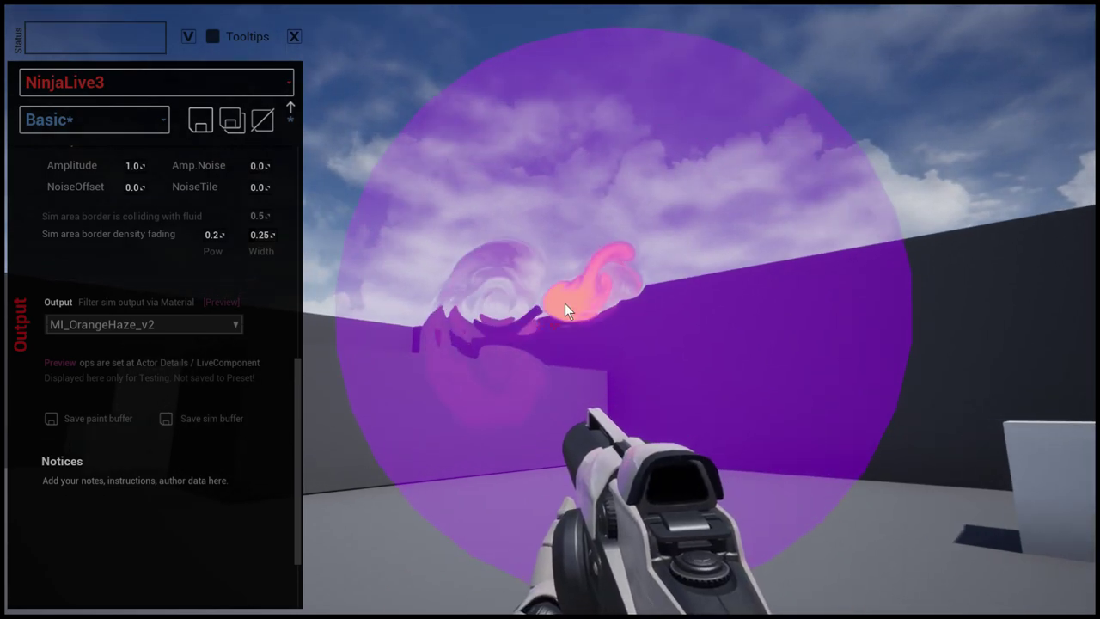
{"action": "mouse_move", "coordinate": [675, 286]}
{"action": "left_mouse_down"}
{"action": "mouse_move", "coordinate": [688, 284]}
{"action": "mouse_move", "coordinate": [679, 269]}
{"action": "mouse_move", "coordinate": [692, 296]}
{"action": "mouse_move", "coordinate": [732, 273]}
{"action": "mouse_move", "coordinate": [736, 299]}
{"action": "mouse_move", "coordinate": [651, 249]}
{"action": "mouse_move", "coordinate": [723, 251]}
{"action": "mouse_move", "coordinate": [671, 263]}
{"action": "left_mouse_up"}
{"action": "right_click_drag", "start_coordinate": [674, 266], "coordinate": [619, 266]}
{"action": "mouse_move", "coordinate": [649, 281]}
{"action": "left_mouse_down"}
{"action": "mouse_move", "coordinate": [535, 331]}
{"action": "mouse_move", "coordinate": [644, 286]}
{"action": "mouse_move", "coordinate": [571, 357]}
{"action": "mouse_move", "coordinate": [697, 293]}
{"action": "left_mouse_up"}
{"action": "mouse_move", "coordinate": [695, 289]}
{"action": "right_mouse_down"}
{"action": "mouse_move", "coordinate": [636, 327]}
{"action": "mouse_move", "coordinate": [701, 313]}
{"action": "right_mouse_up"}
{"action": "mouse_move", "coordinate": [701, 313]}
{"action": "left_mouse_down"}
{"action": "mouse_move", "coordinate": [602, 281]}
{"action": "mouse_move", "coordinate": [665, 192]}
{"action": "mouse_move", "coordinate": [553, 348]}
{"action": "mouse_move", "coordinate": [669, 257]}
{"action": "mouse_move", "coordinate": [670, 299]}
{"action": "mouse_move", "coordinate": [688, 224]}
{"action": "left_mouse_up"}
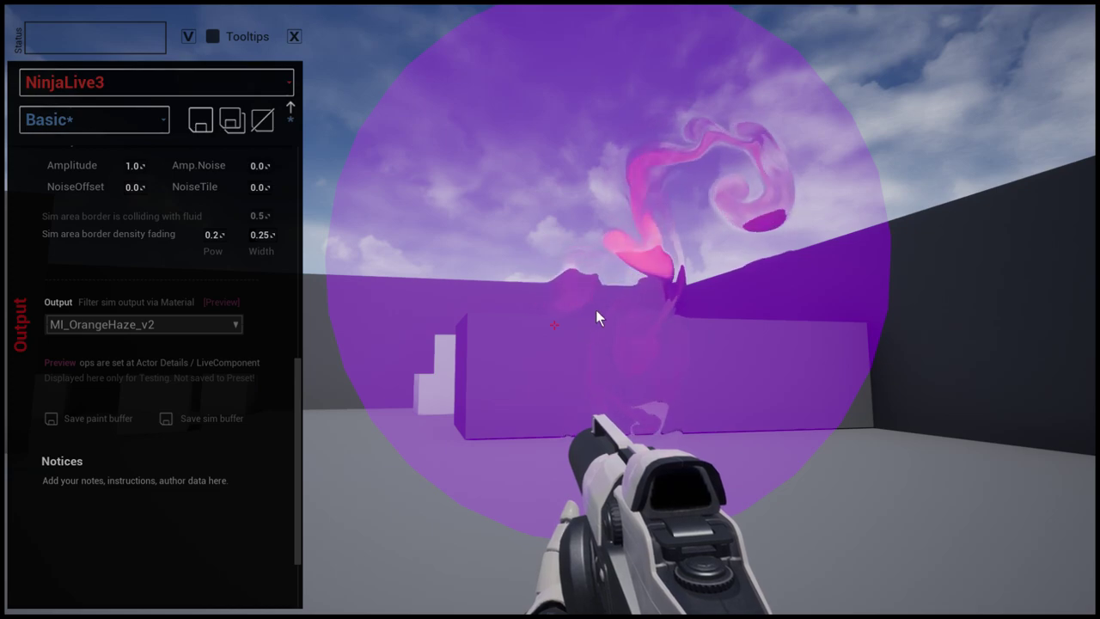
{"action": "mouse_move", "coordinate": [594, 315]}
{"action": "left_mouse_down"}
{"action": "mouse_move", "coordinate": [528, 289]}
{"action": "mouse_move", "coordinate": [567, 224]}
{"action": "mouse_move", "coordinate": [566, 311]}
{"action": "mouse_move", "coordinate": [596, 329]}
{"action": "mouse_move", "coordinate": [613, 262]}
{"action": "mouse_move", "coordinate": [619, 327]}
{"action": "mouse_move", "coordinate": [668, 333]}
{"action": "mouse_move", "coordinate": [592, 237]}
{"action": "mouse_move", "coordinate": [546, 316]}
{"action": "mouse_move", "coordinate": [640, 248]}
{"action": "mouse_move", "coordinate": [610, 308]}
{"action": "mouse_move", "coordinate": [632, 285]}
{"action": "mouse_move", "coordinate": [542, 303]}
{"action": "mouse_move", "coordinate": [438, 263]}
{"action": "left_mouse_up"}
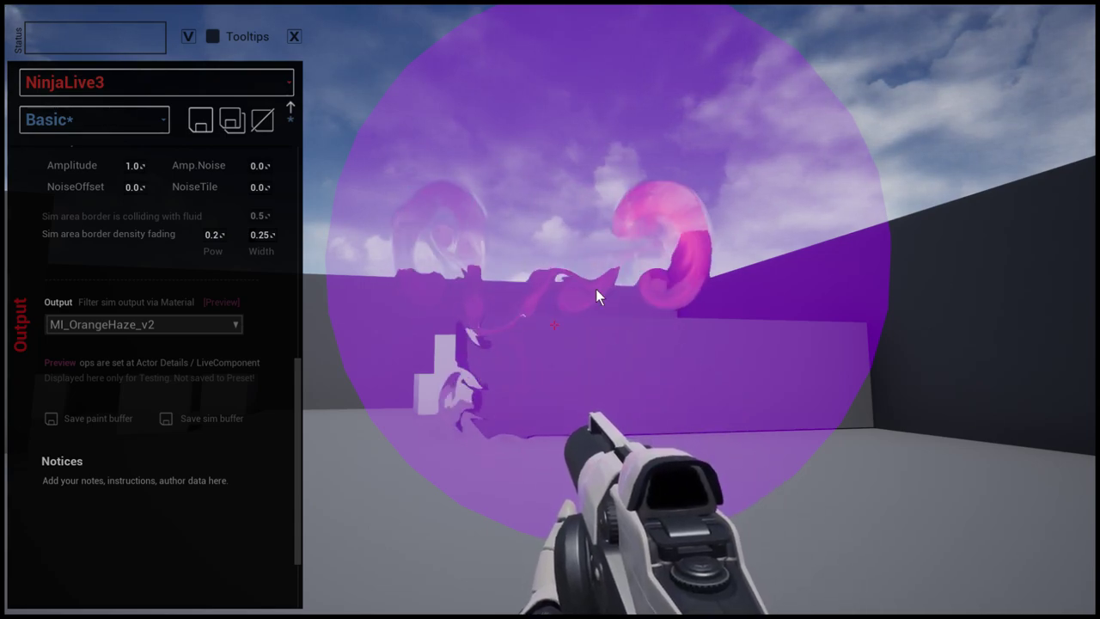
Reposition around the sphere and paint more haze strokes to view the refraction against the background.
{"action": "left_click", "coordinate": [595, 288]}
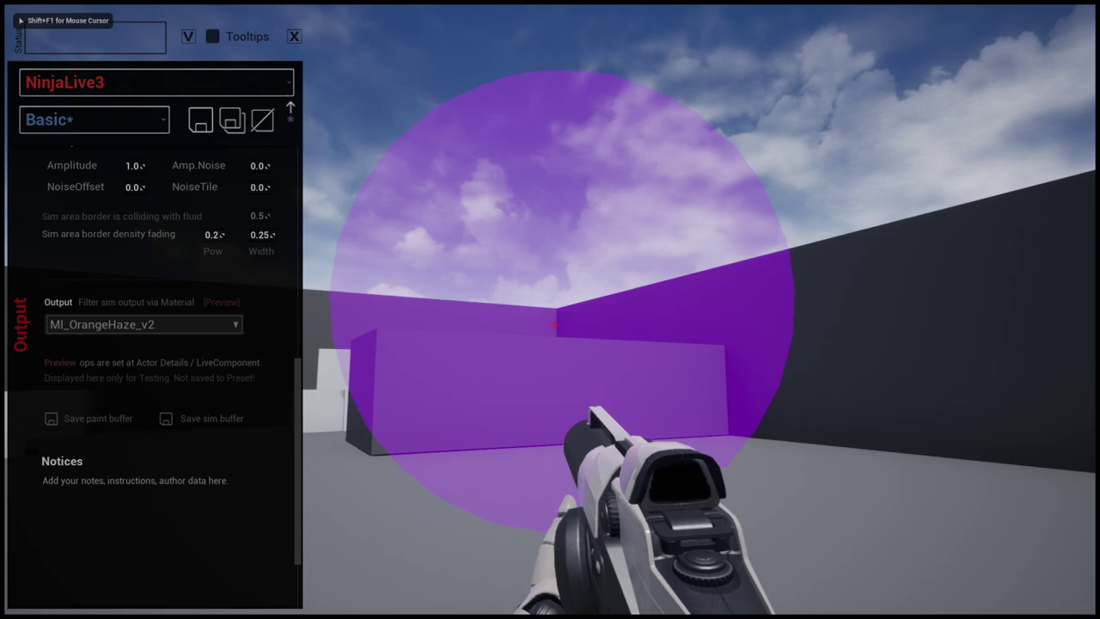
{"action": "key", "text": "shift+F1"}
{"action": "mouse_move", "coordinate": [608, 274]}
{"action": "left_mouse_down"}
{"action": "mouse_move", "coordinate": [608, 345]}
{"action": "mouse_move", "coordinate": [546, 238]}
{"action": "left_mouse_up"}
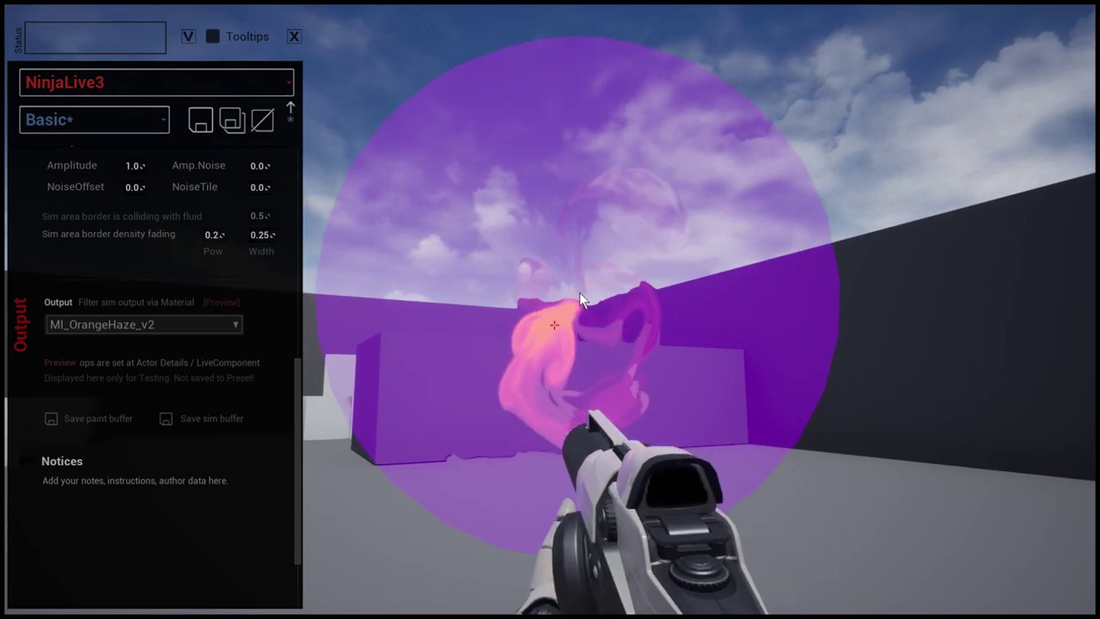
{"action": "left_click", "coordinate": [585, 247]}
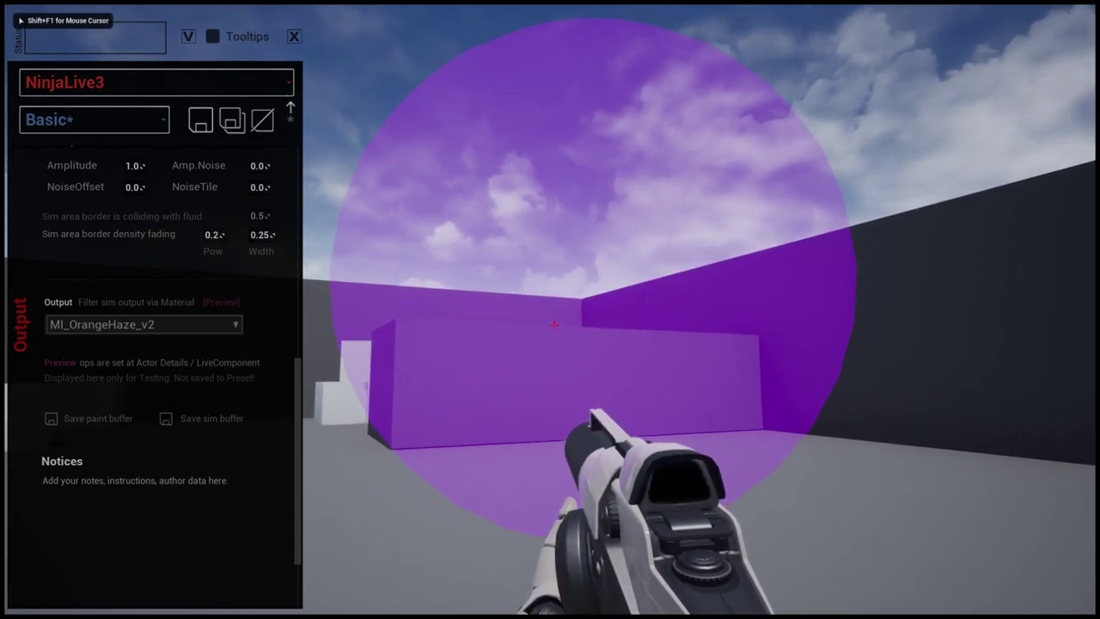
{"action": "key", "text": "shift+F1"}
{"action": "mouse_move", "coordinate": [602, 265]}
{"action": "left_mouse_down"}
{"action": "mouse_move", "coordinate": [516, 358]}
{"action": "mouse_move", "coordinate": [608, 338]}
{"action": "left_mouse_up"}
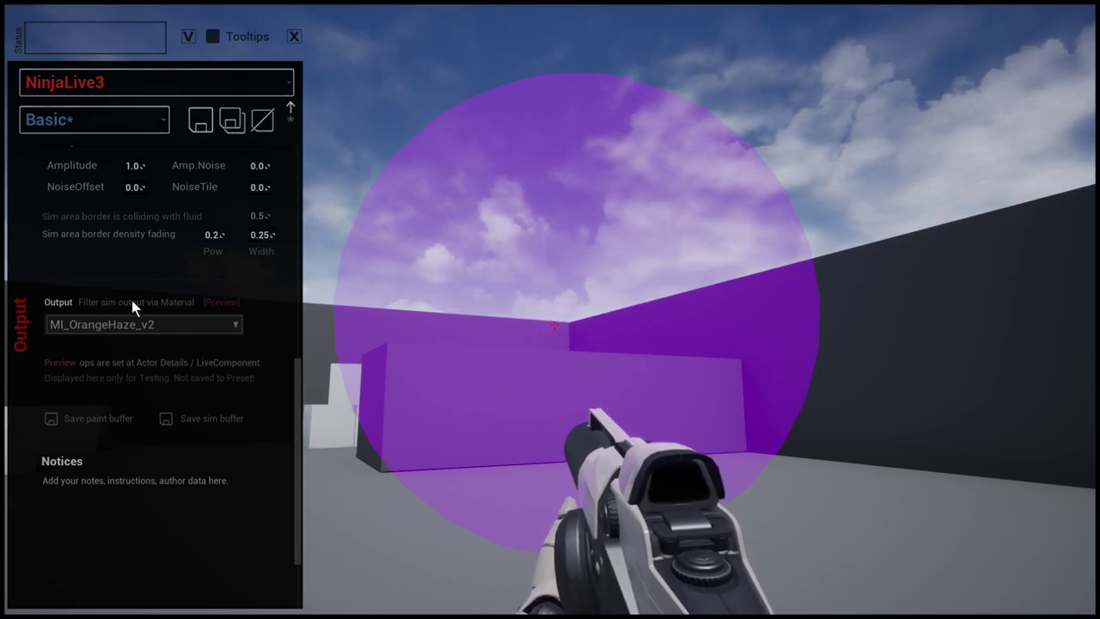
End the play session, select the NinjaLive3 sphere and restore the full editor layout.
{"action": "key", "text": "Escape"}
{"action": "left_click", "coordinate": [600, 291]}
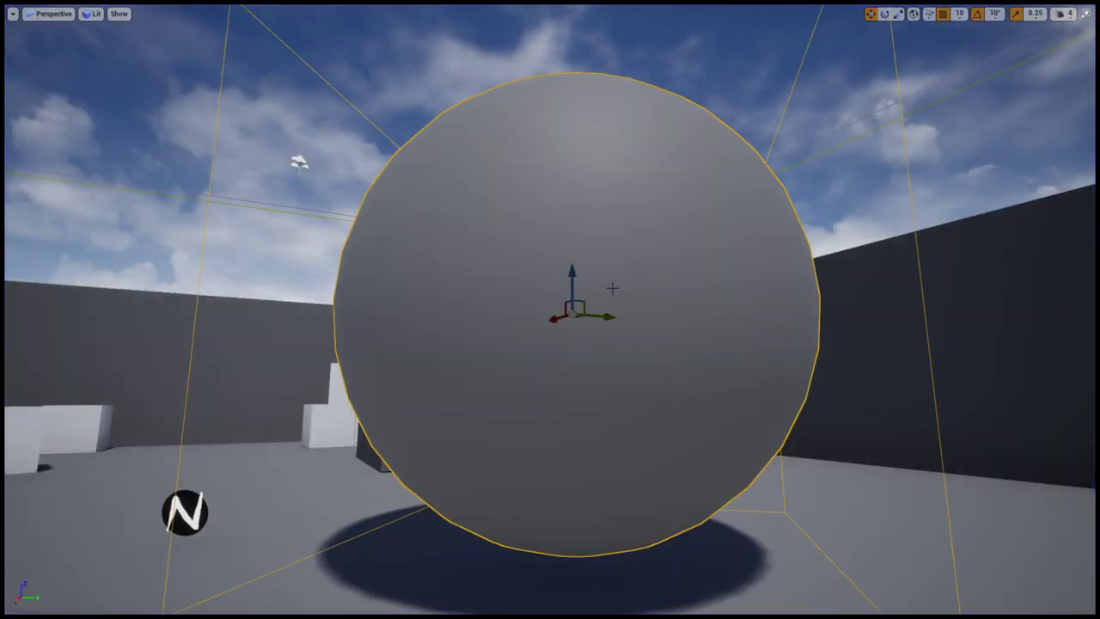
{"action": "key", "text": "F11"}
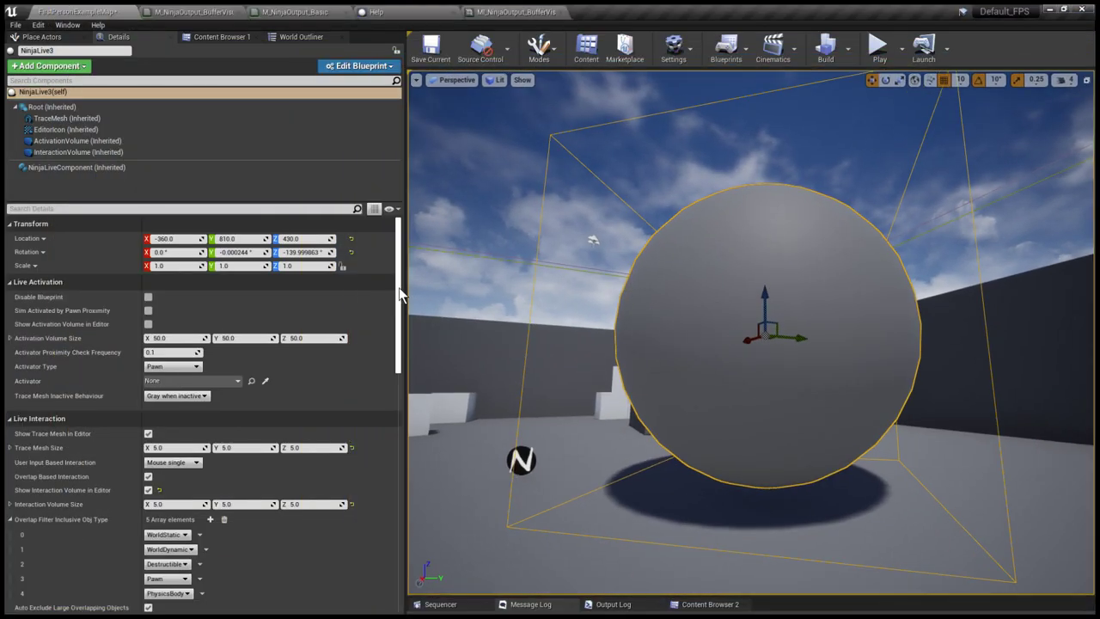
Locate MI_OrangeHaze_v2 in the NinjaLiveComponent's output materials, open the instance and rotate its preview.
{"action": "left_click_drag", "start_coordinate": [400, 294], "coordinate": [404, 339]}
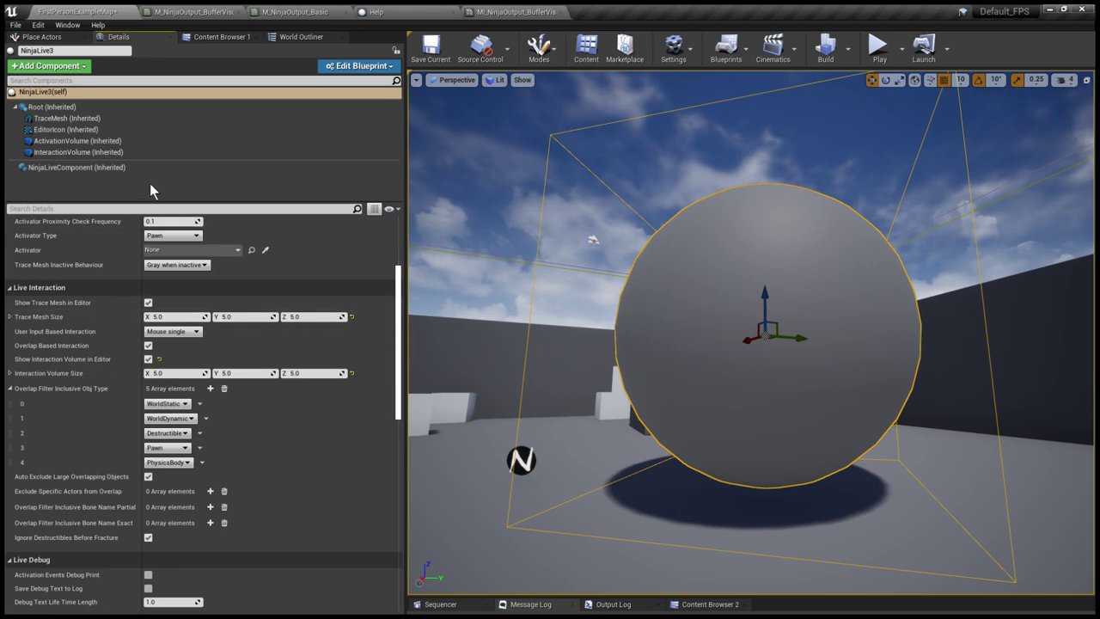
{"action": "left_click", "coordinate": [64, 168]}
{"action": "scroll", "coordinate": [318, 435], "scroll_direction": "down", "scroll_amount": 3}
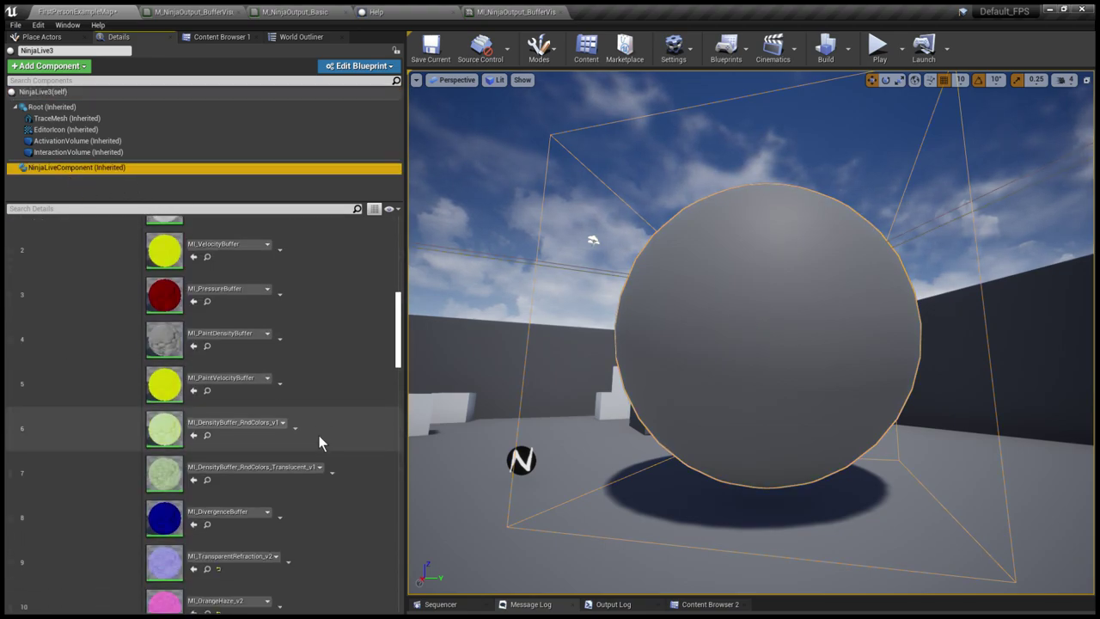
{"action": "scroll", "coordinate": [333, 487], "scroll_direction": "down", "scroll_amount": 2}
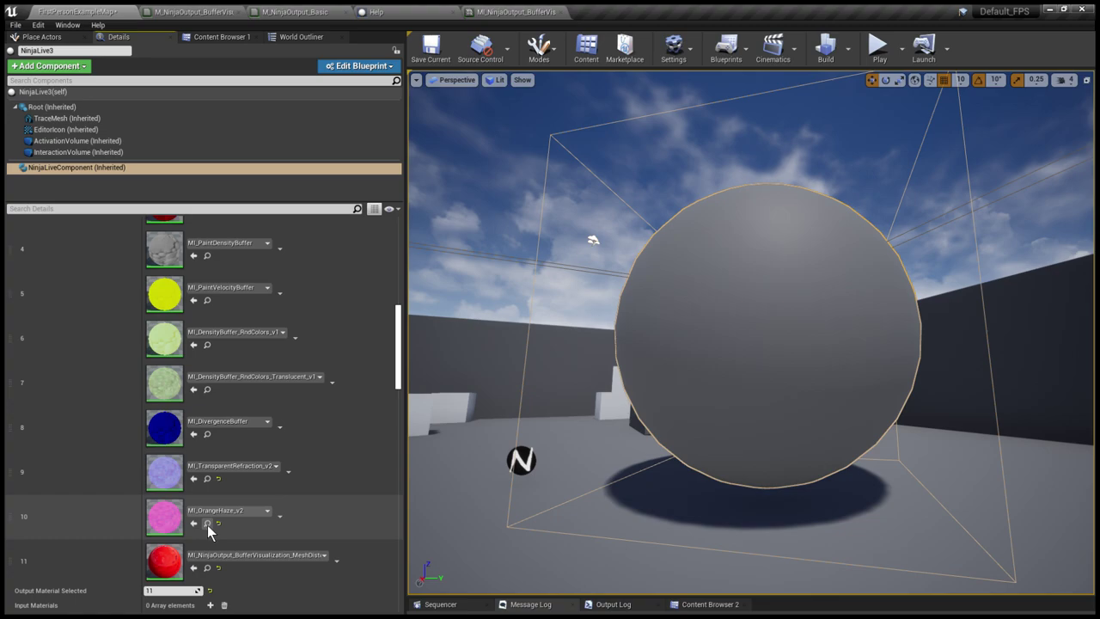
{"action": "left_click", "coordinate": [207, 523]}
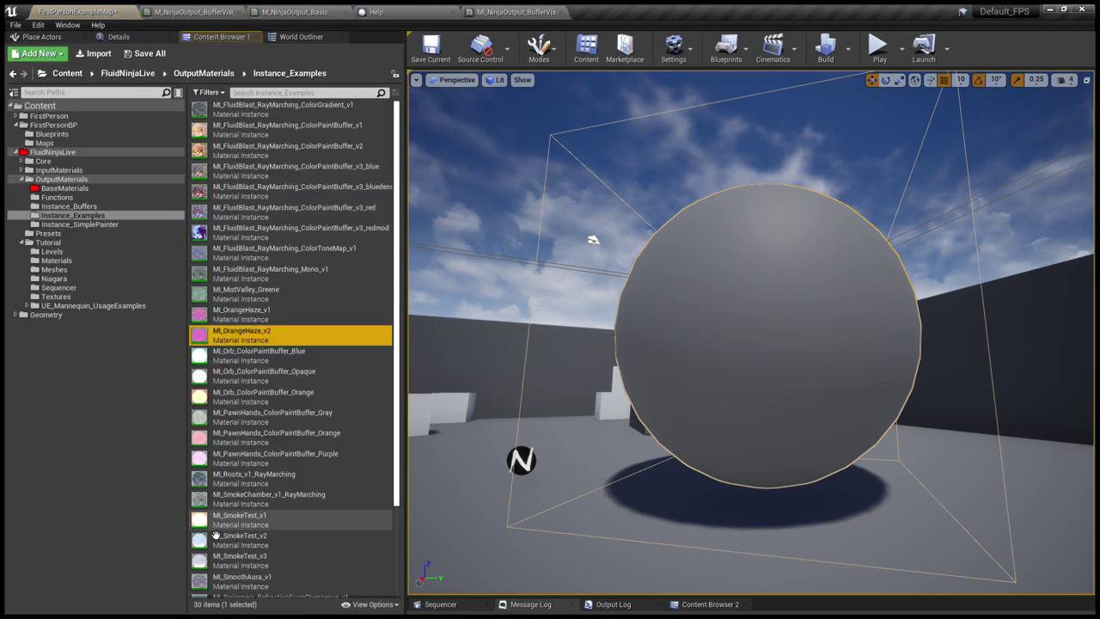
{"action": "double_click", "coordinate": [227, 337]}
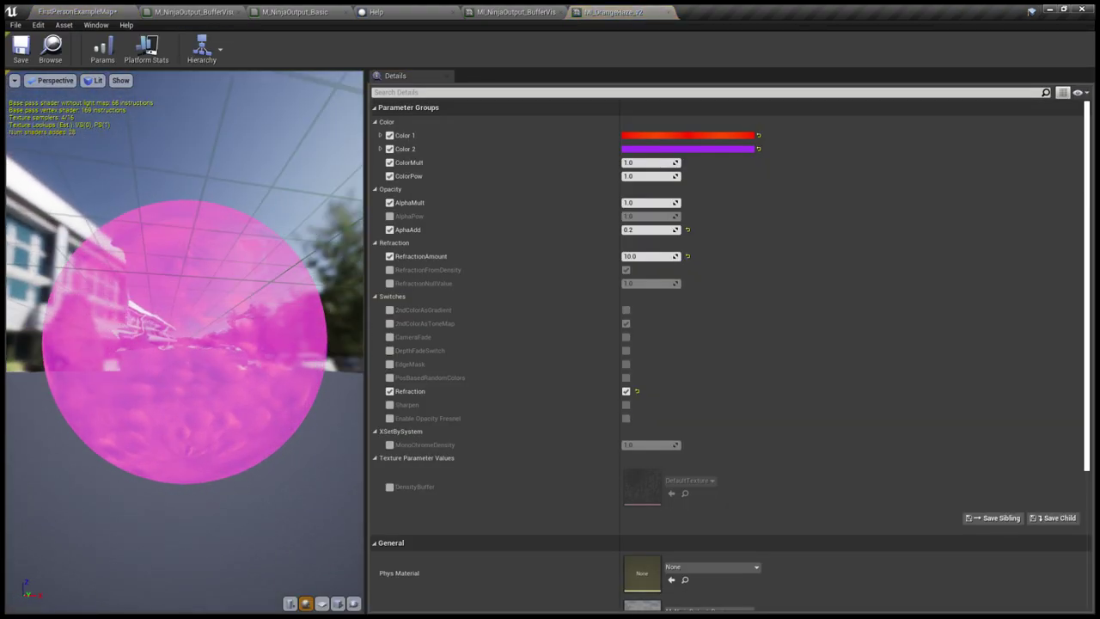
{"action": "left_click_drag", "start_coordinate": [227, 337], "coordinate": [318, 353]}
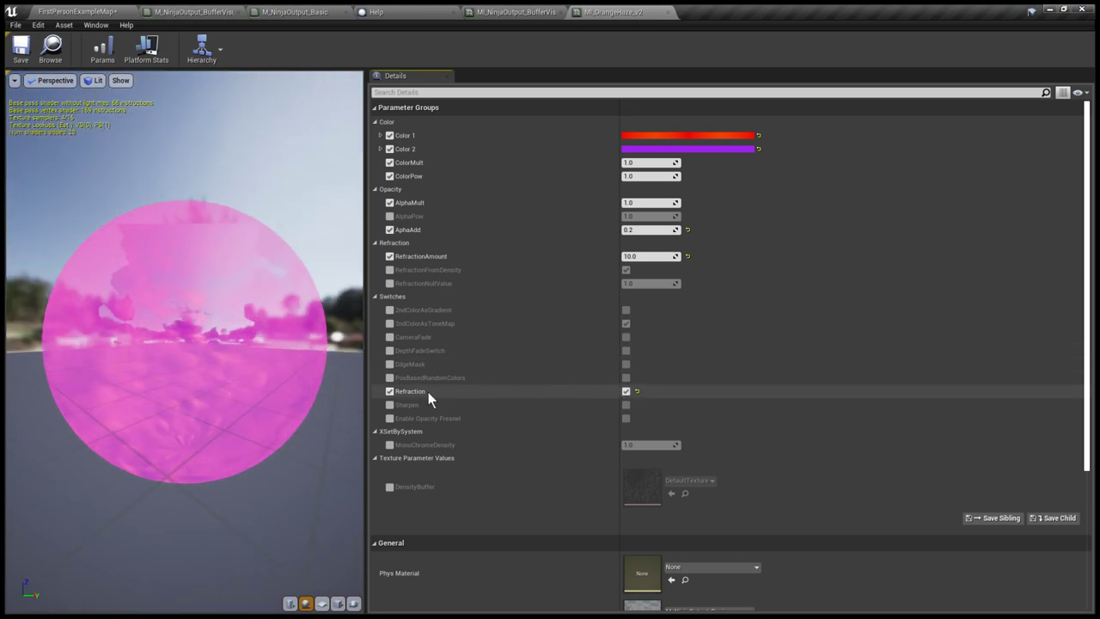
Find the instance's parent material and open the M_NinjaOutput_Basic graph.
{"action": "scroll", "coordinate": [720, 593], "scroll_direction": "down", "scroll_amount": 5}
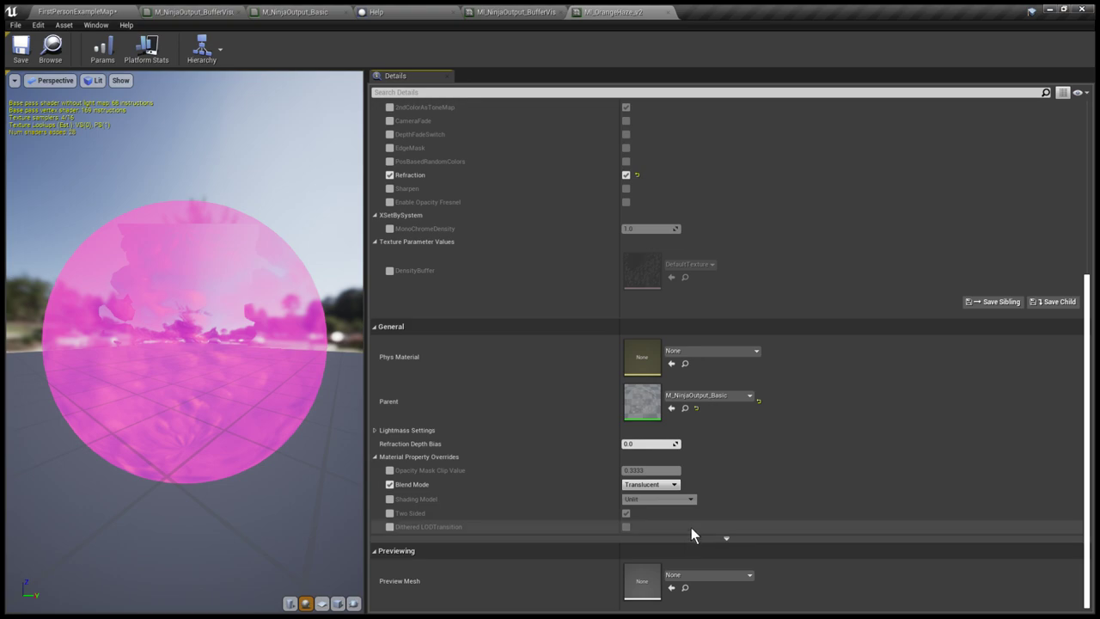
{"action": "left_click", "coordinate": [685, 408]}
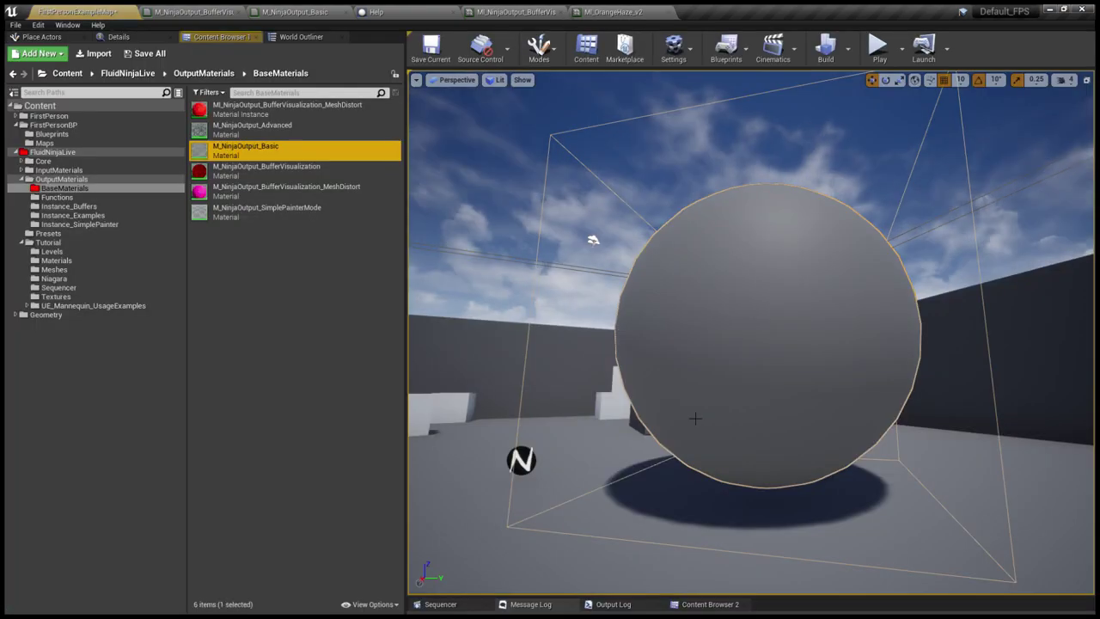
{"action": "double_click", "coordinate": [269, 161]}
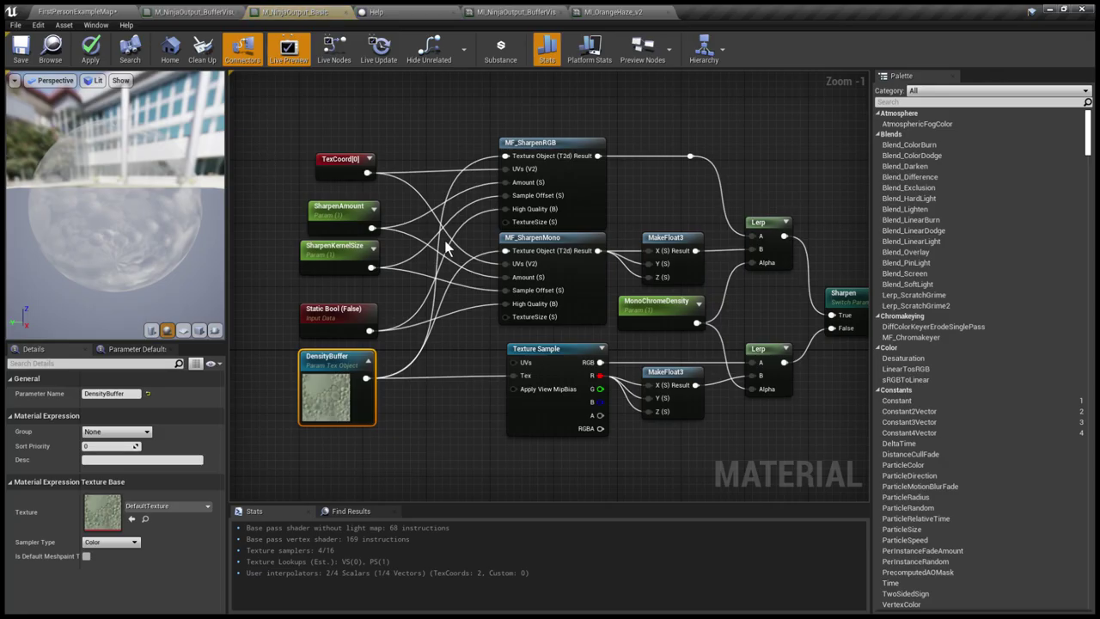
Survey the graph's color, alpha and refraction sections and return to the DensityBuffer and sharpening nodes.
{"action": "scroll", "coordinate": [465, 333], "scroll_direction": "down", "scroll_amount": 5}
{"action": "right_click_drag", "start_coordinate": [719, 419], "coordinate": [333, 350]}
{"action": "scroll", "coordinate": [364, 302], "scroll_direction": "down", "scroll_amount": 3}
{"action": "scroll", "coordinate": [619, 294], "scroll_direction": "up", "scroll_amount": 4}
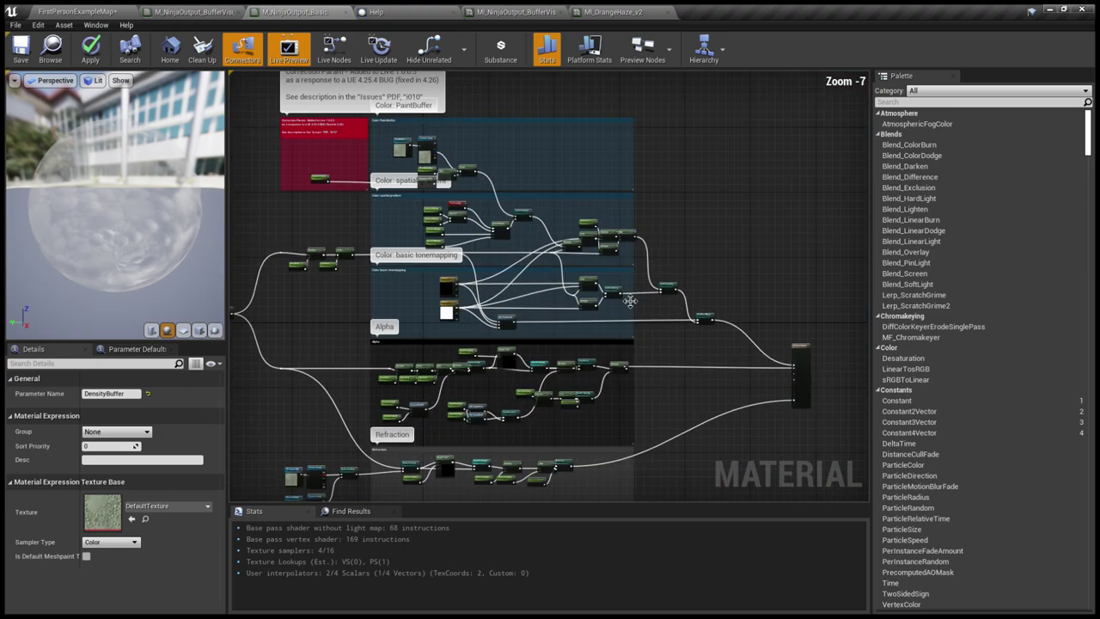
{"action": "right_click_drag", "start_coordinate": [411, 260], "coordinate": [503, 307]}
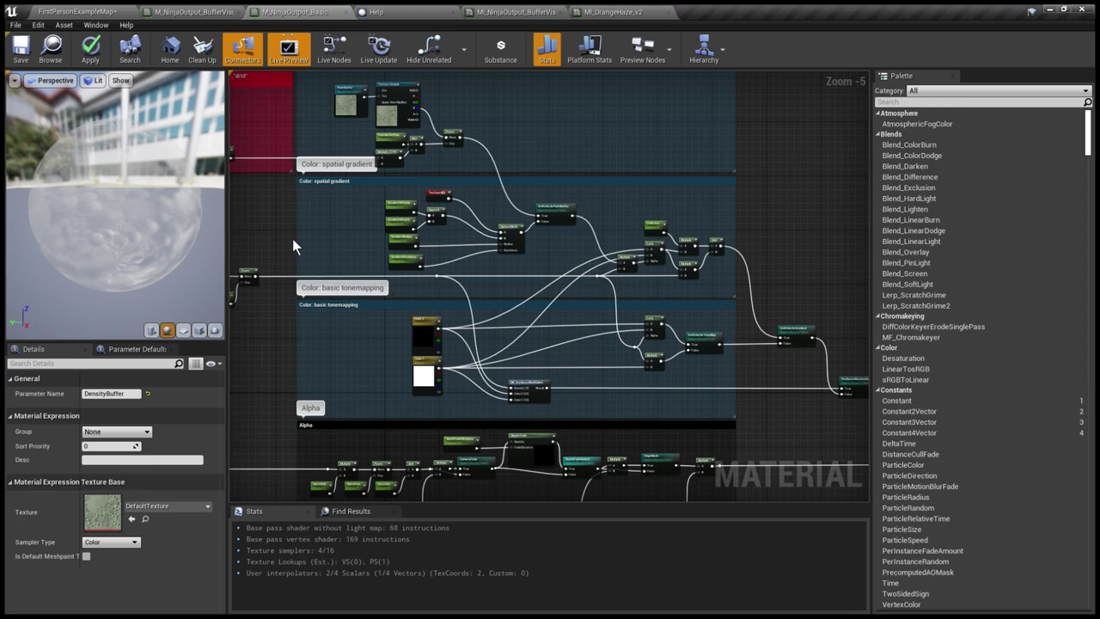
{"action": "right_click_drag", "start_coordinate": [293, 239], "coordinate": [839, 241]}
{"action": "scroll", "coordinate": [442, 443], "scroll_direction": "up", "scroll_amount": 4}
{"action": "scroll", "coordinate": [435, 433], "scroll_direction": "down", "scroll_amount": 1}
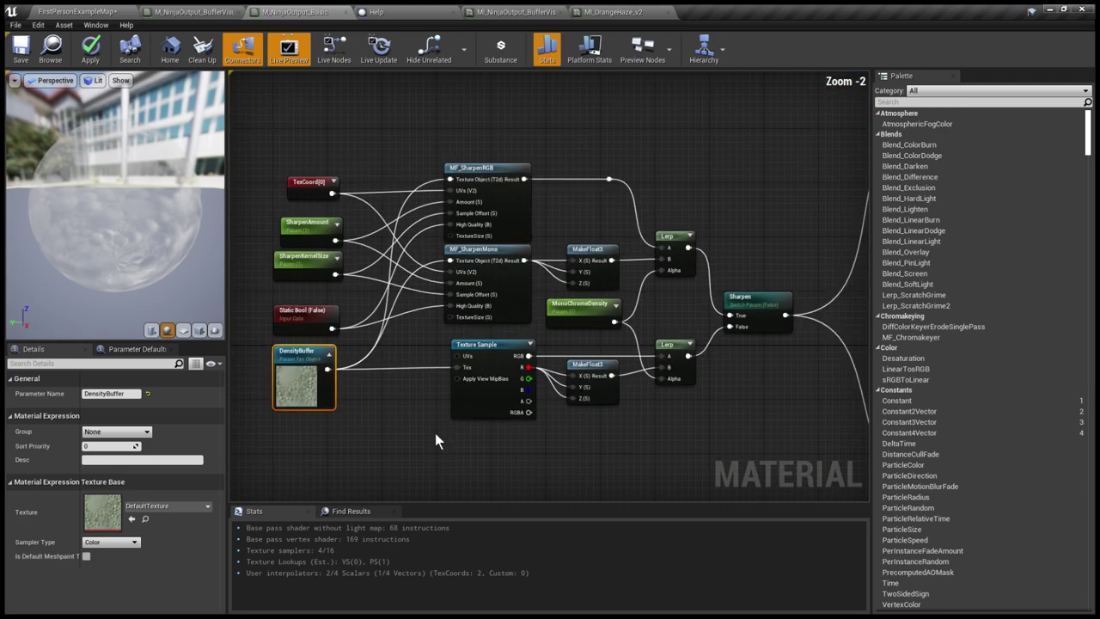
Trace the graph from the Sharpen switch through the color, alpha and refraction sections to the Emissive Color, Opacity and Refraction inputs.
{"action": "scroll", "coordinate": [435, 433], "scroll_direction": "down", "scroll_amount": 2}
{"action": "right_click_drag", "start_coordinate": [498, 438], "coordinate": [465, 387]}
{"action": "right_click_drag", "start_coordinate": [756, 285], "coordinate": [498, 345]}
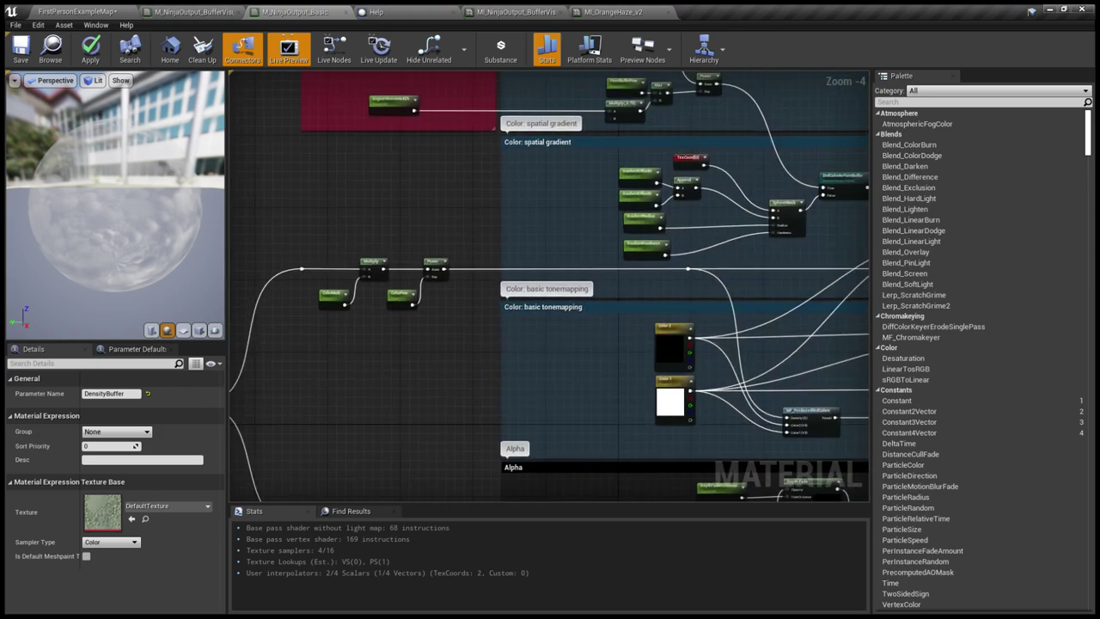
{"action": "scroll", "coordinate": [511, 267], "scroll_direction": "down", "scroll_amount": 2}
{"action": "right_click_drag", "start_coordinate": [676, 320], "coordinate": [576, 285]}
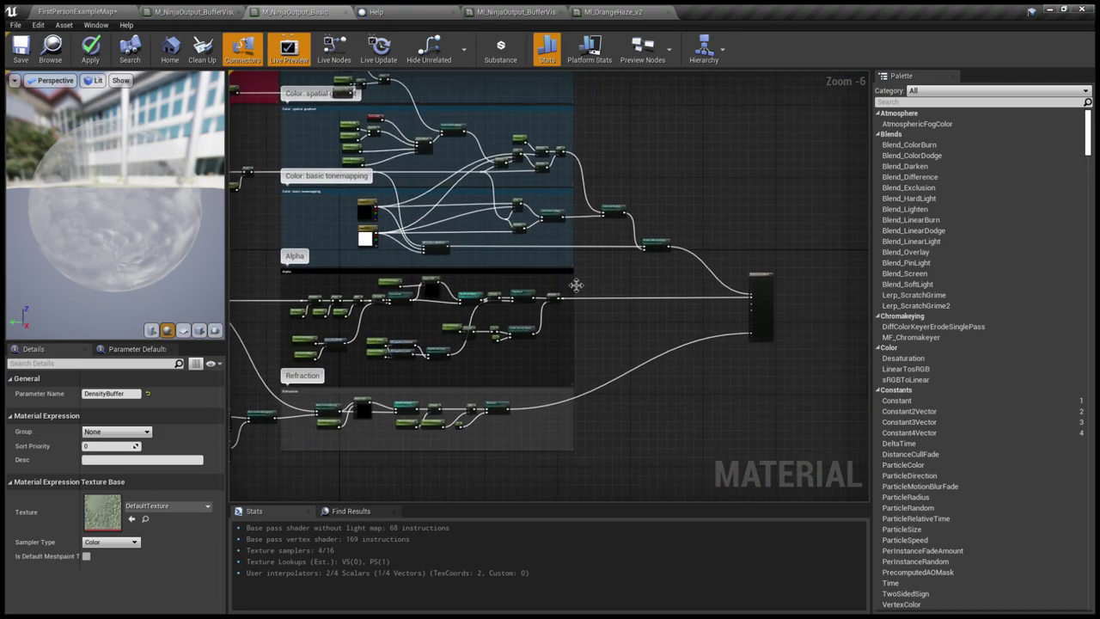
{"action": "scroll", "coordinate": [590, 315], "scroll_direction": "up", "scroll_amount": 2}
{"action": "right_click_drag", "start_coordinate": [697, 319], "coordinate": [361, 319]}
{"action": "scroll", "coordinate": [569, 294], "scroll_direction": "up", "scroll_amount": 3}
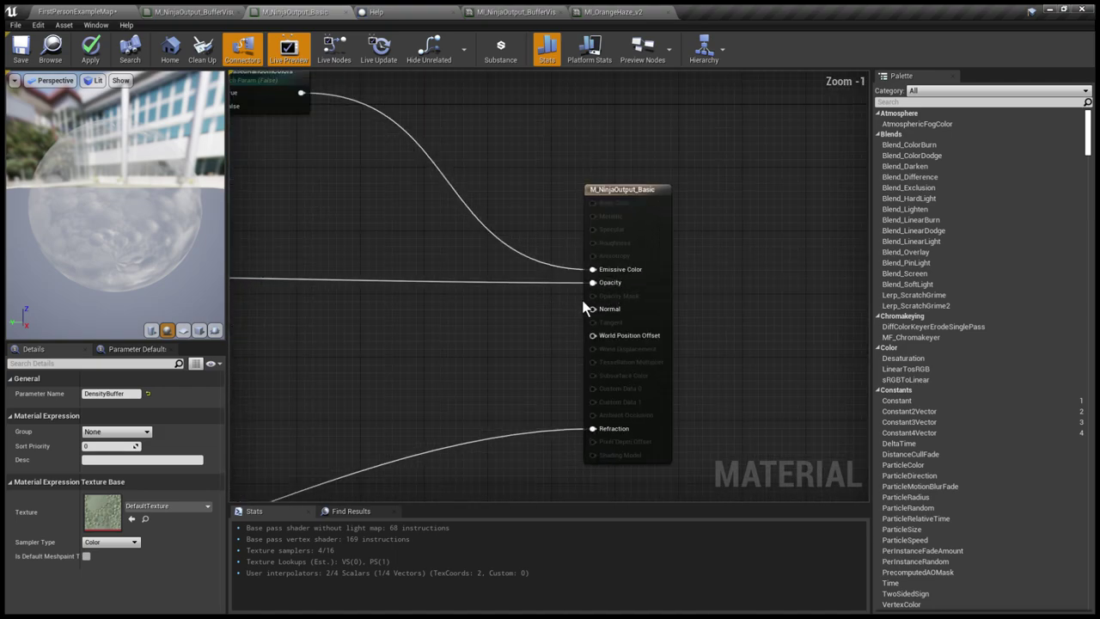
Overview the M_NinjaOutput_Basic graph and return to its DensityBuffer and sharpening nodes.
{"action": "scroll", "coordinate": [585, 308], "scroll_direction": "down", "scroll_amount": 7}
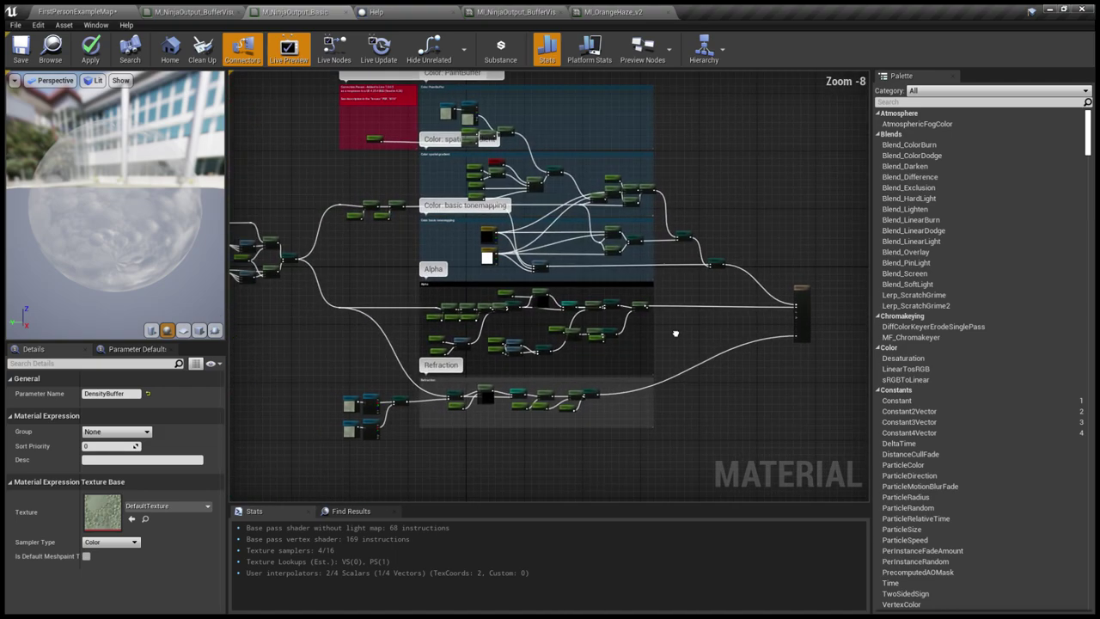
{"action": "right_click_drag", "start_coordinate": [585, 308], "coordinate": [854, 370]}
{"action": "scroll", "coordinate": [427, 353], "scroll_direction": "up", "scroll_amount": 5}
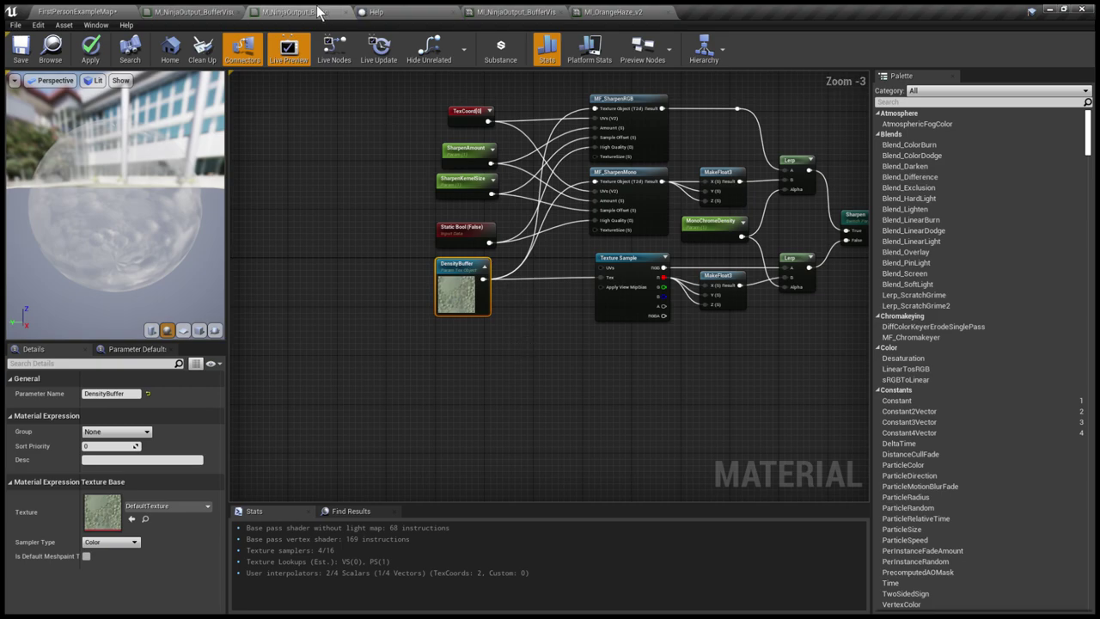
Switch to the MeshDistort buffer visualization graph and examine its PaintBuffer, PressureBuffer and VelocityBuffer inputs and the nodes they feed.
{"action": "left_click", "coordinate": [225, 10]}
{"action": "scroll", "coordinate": [391, 286], "scroll_direction": "down", "scroll_amount": 4}
{"action": "right_click_drag", "start_coordinate": [484, 288], "coordinate": [782, 320]}
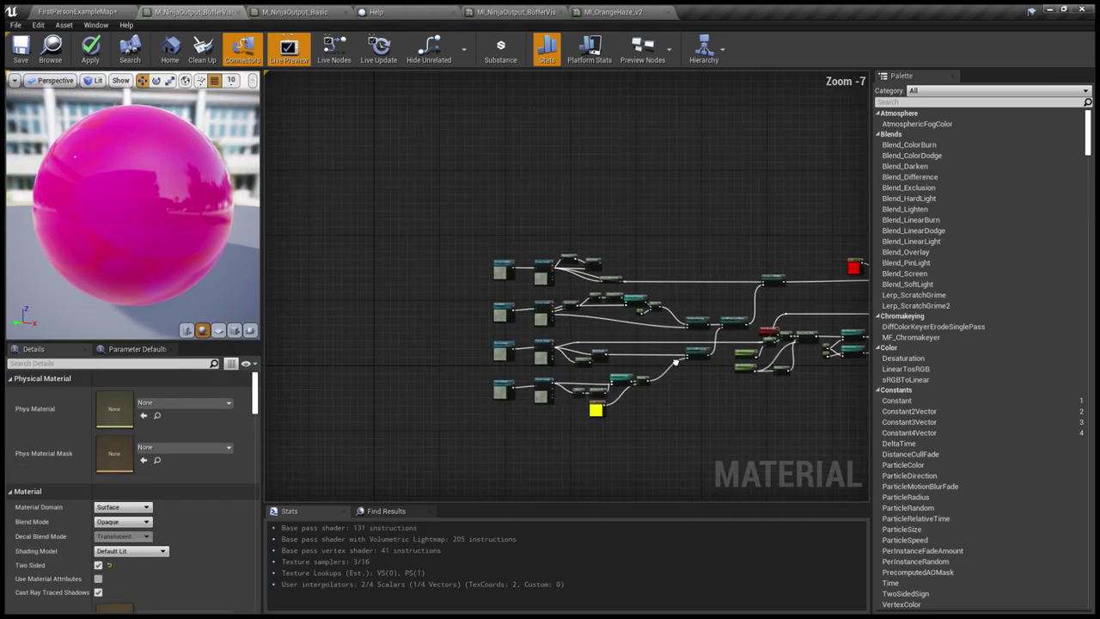
{"action": "scroll", "coordinate": [513, 355], "scroll_direction": "up", "scroll_amount": 4}
{"action": "right_click_drag", "start_coordinate": [514, 355], "coordinate": [449, 256]}
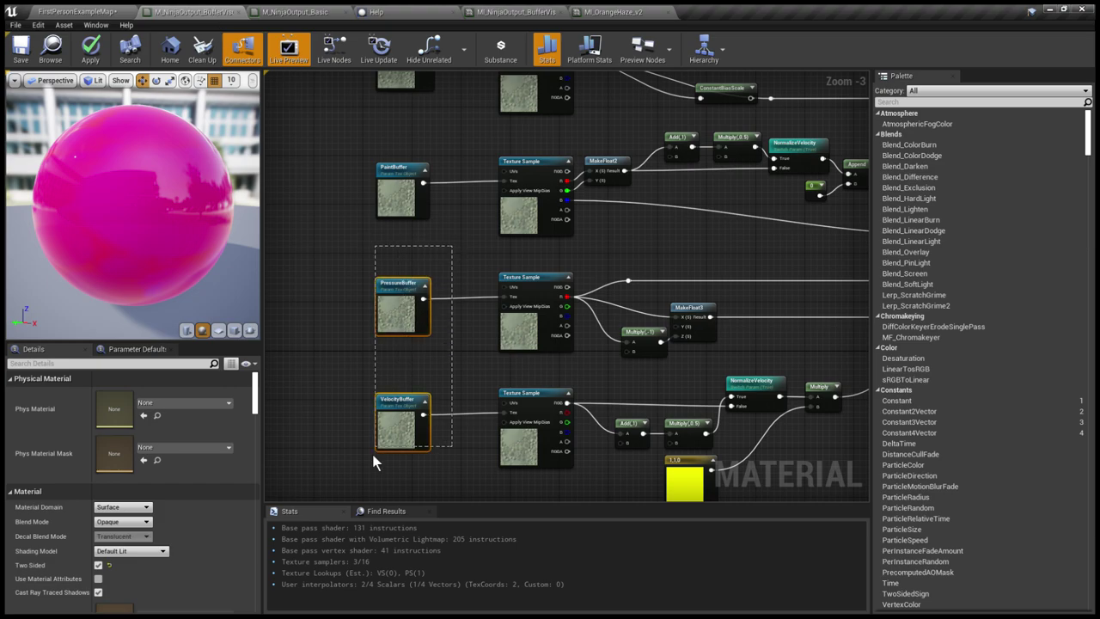
{"action": "left_click_drag", "start_coordinate": [375, 478], "coordinate": [448, 372]}
{"action": "scroll", "coordinate": [444, 368], "scroll_direction": "down", "scroll_amount": 1}
{"action": "scroll", "coordinate": [376, 344], "scroll_direction": "up", "scroll_amount": 2}
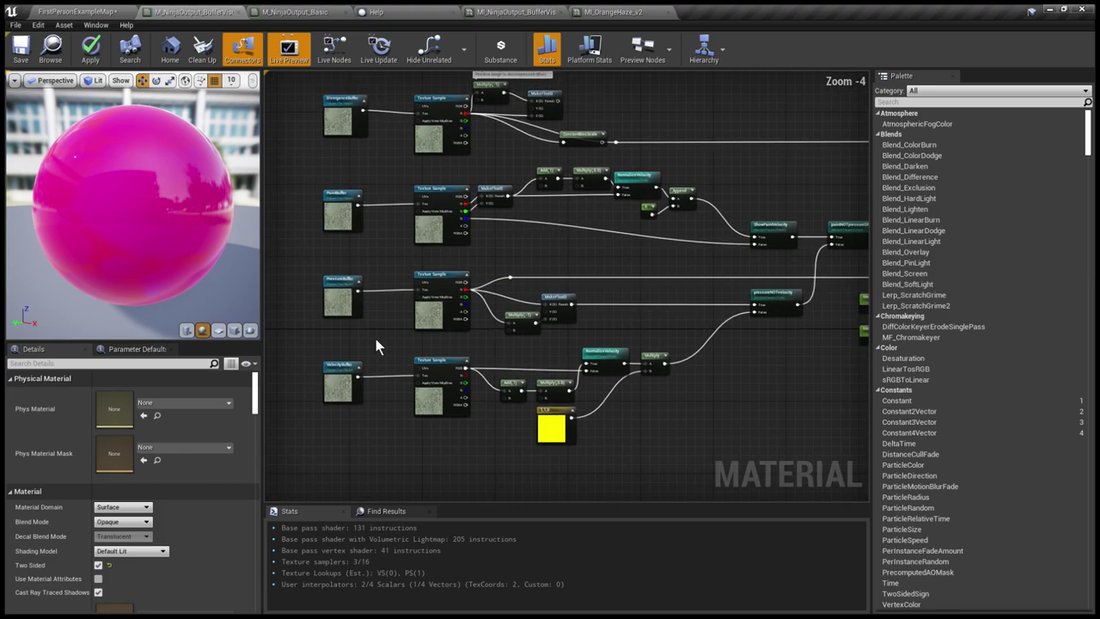
{"action": "right_click_drag", "start_coordinate": [343, 326], "coordinate": [396, 327]}
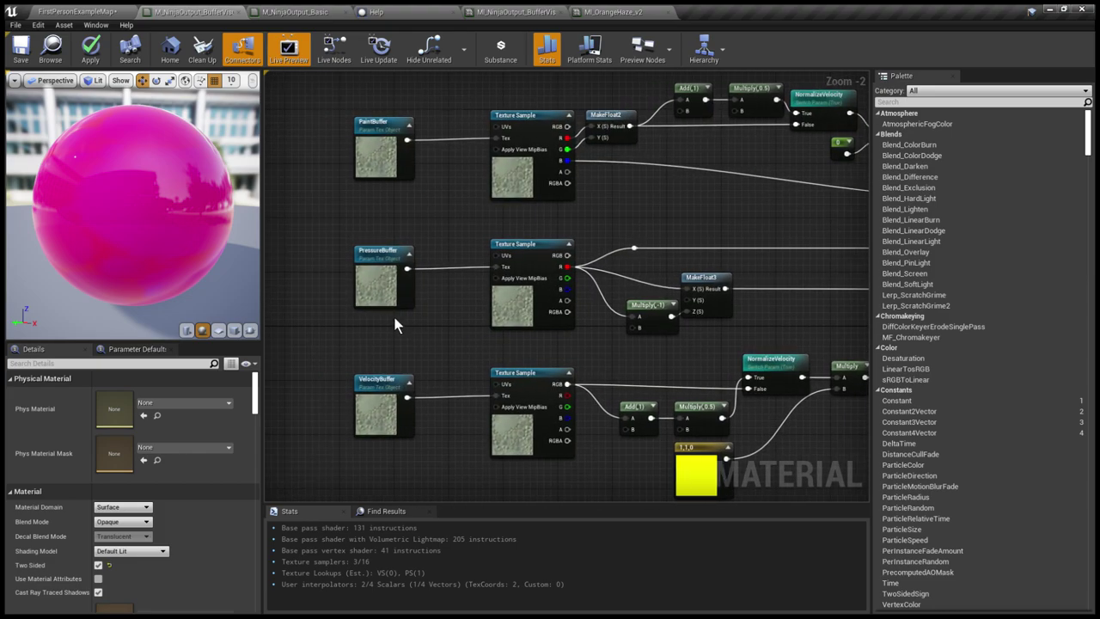
Return to the FirstPersonExampleMap level and review the output materials of NinjaLive3's NinjaLiveComponent.
{"action": "left_click", "coordinate": [101, 12]}
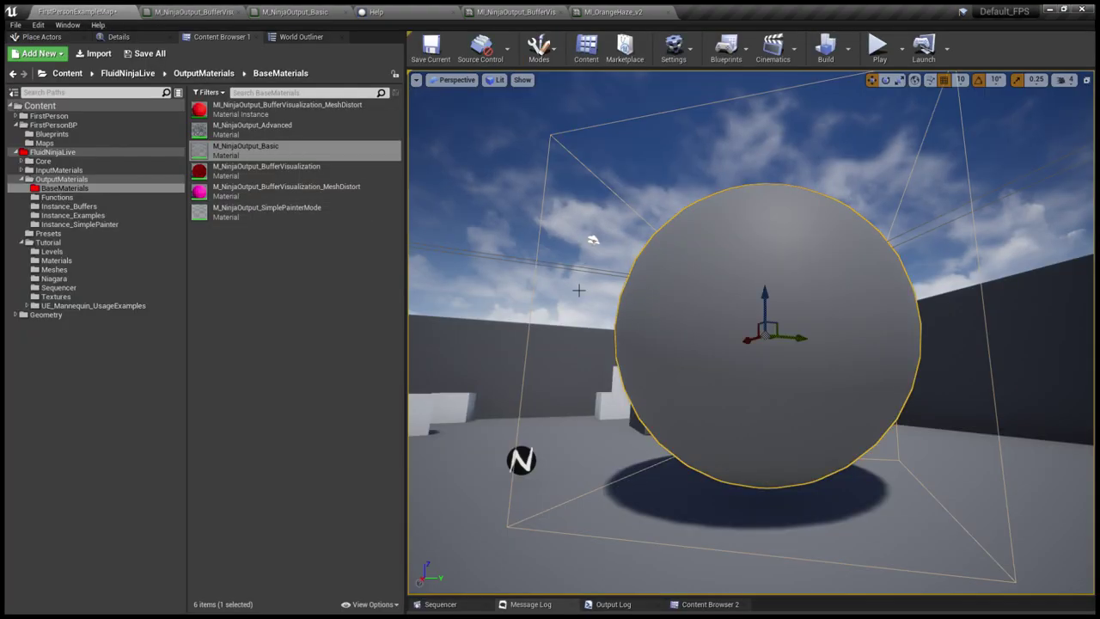
{"action": "left_click", "coordinate": [119, 36]}
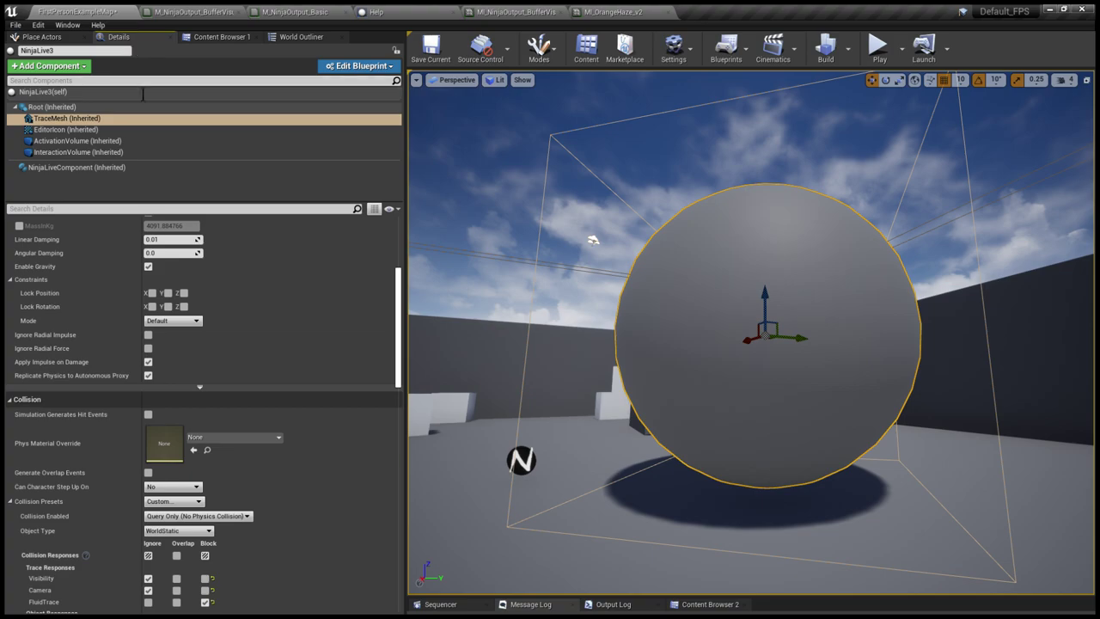
{"action": "left_click", "coordinate": [95, 167]}
{"action": "scroll", "coordinate": [243, 498], "scroll_direction": "down", "scroll_amount": 3}
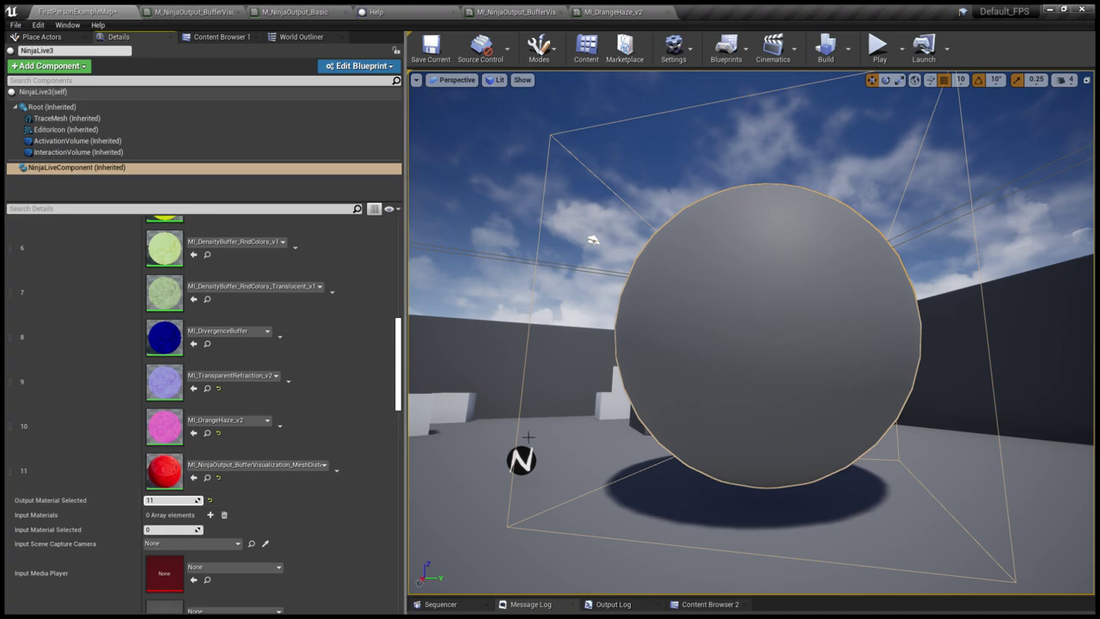
Play the level in full screen and disturb the red sphere's surface to preview the mesh distortion.
{"action": "key", "text": "alt+p"}
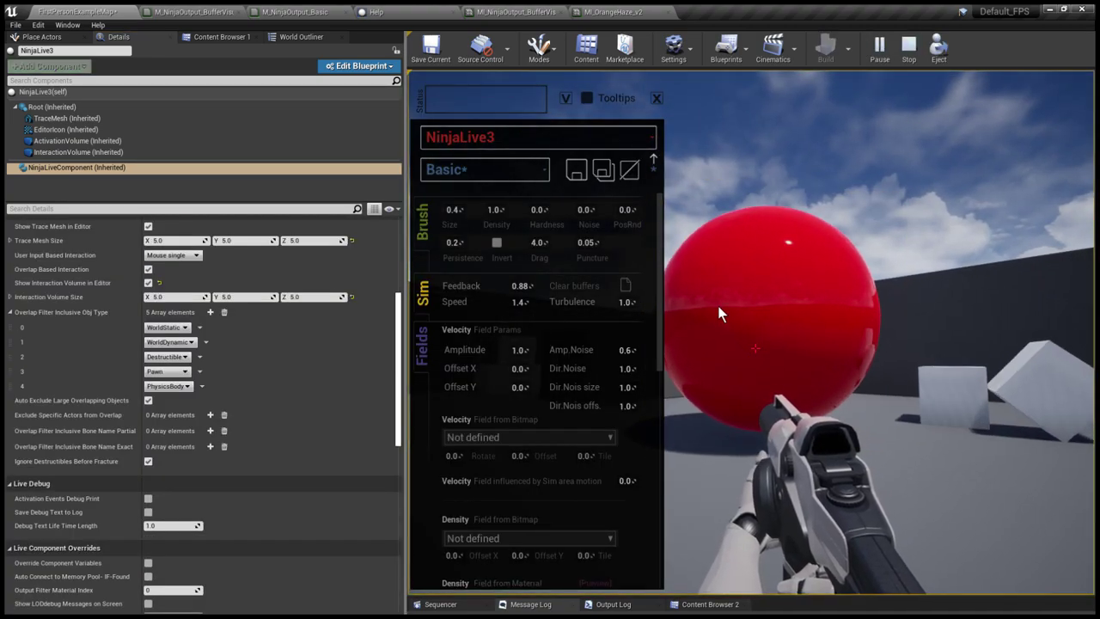
{"action": "key", "text": "F11"}
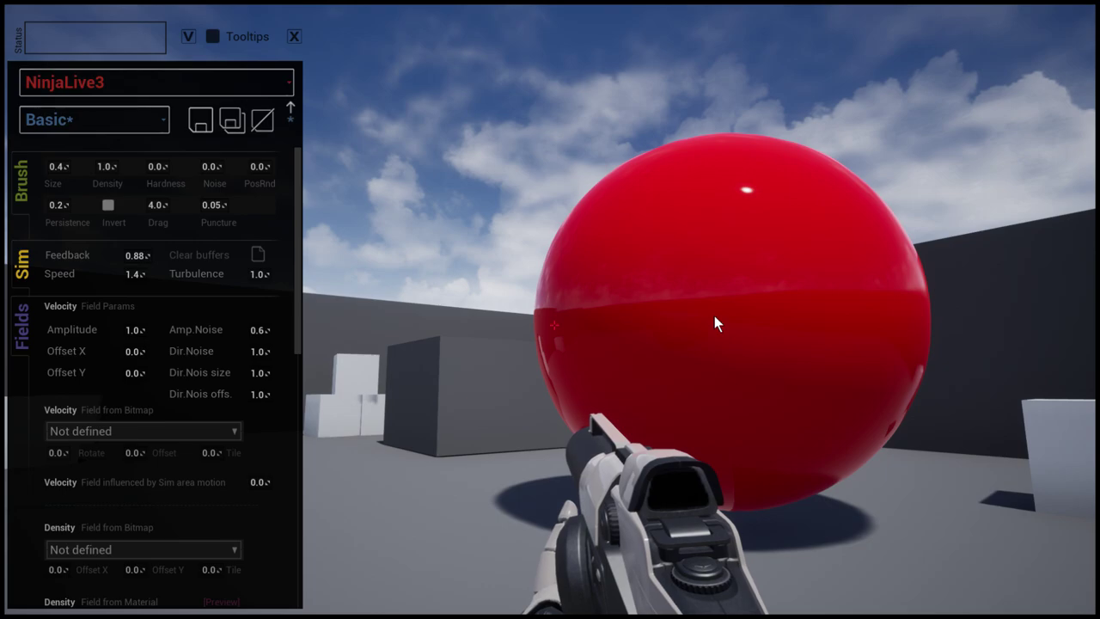
{"action": "left_click", "coordinate": [706, 319]}
{"action": "left_click", "coordinate": [664, 351]}
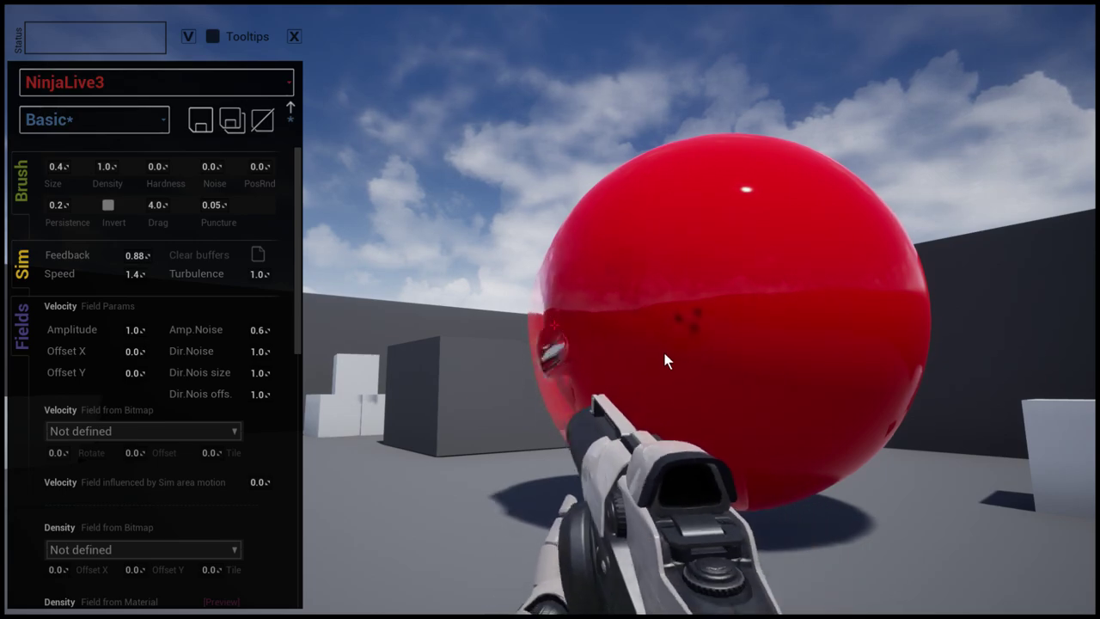
{"action": "right_click_drag", "start_coordinate": [664, 353], "coordinate": [593, 345]}
{"action": "left_click", "coordinate": [666, 381]}
{"action": "left_click", "coordinate": [656, 336]}
Preview the red sphere's distortion from nearer and farther away, then stop play mode and leave full screen.
{"action": "key", "text": "s"}
{"action": "left_click", "coordinate": [573, 353]}
{"action": "key", "text": "w"}
{"action": "left_click", "coordinate": [592, 346]}
{"action": "left_click", "coordinate": [566, 367]}
{"action": "left_click", "coordinate": [558, 333]}
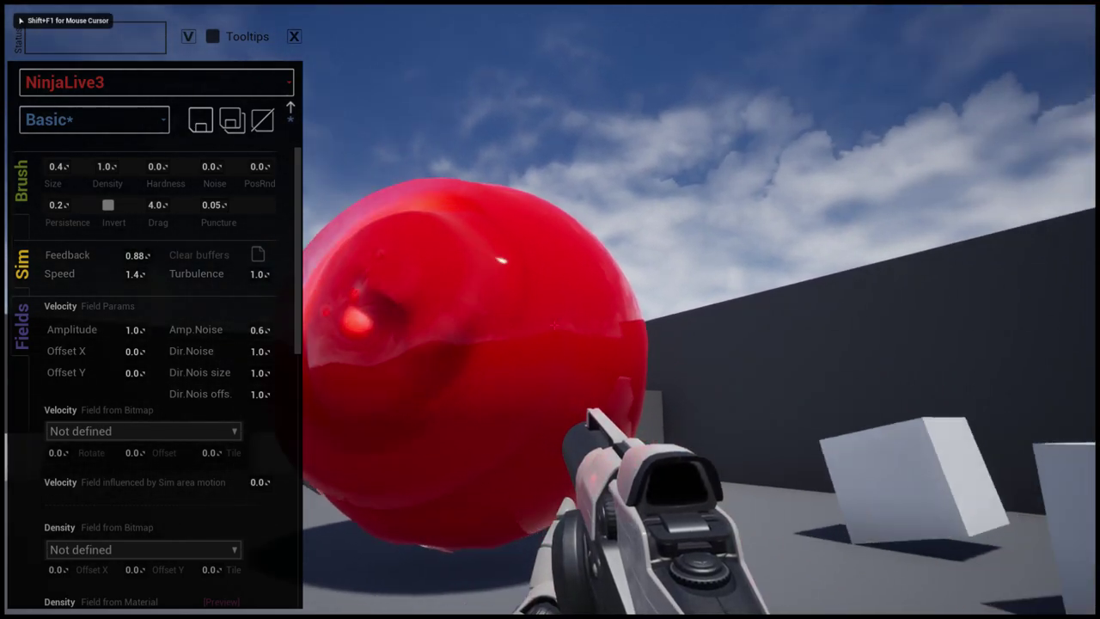
{"action": "left_click_drag", "start_coordinate": [578, 370], "coordinate": [540, 367]}
{"action": "key", "text": "Escape"}
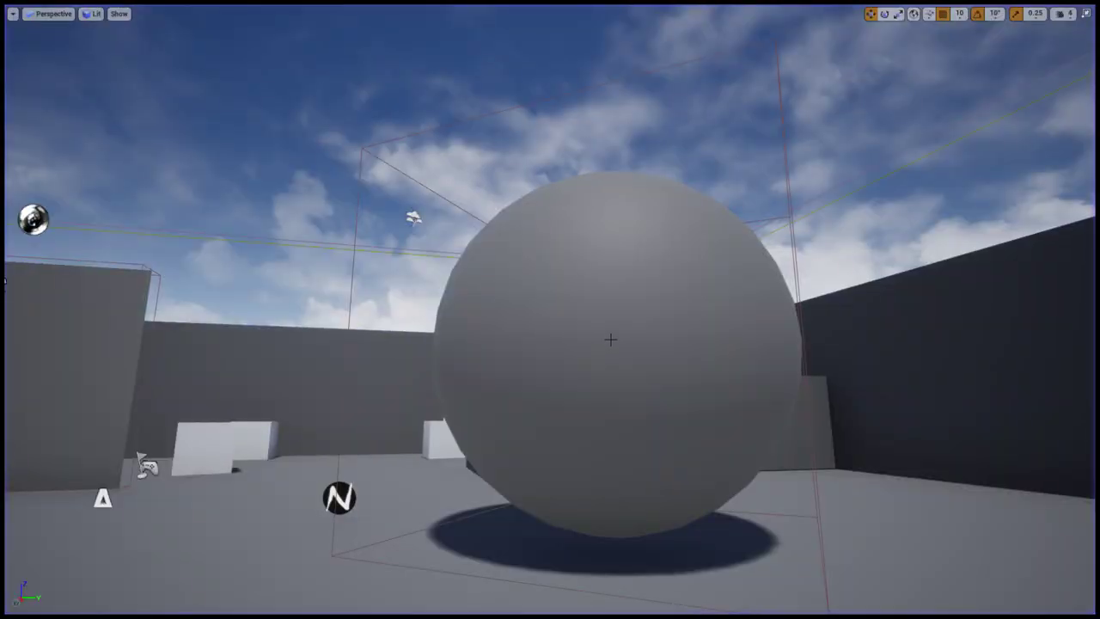
{"action": "key", "text": "F11"}
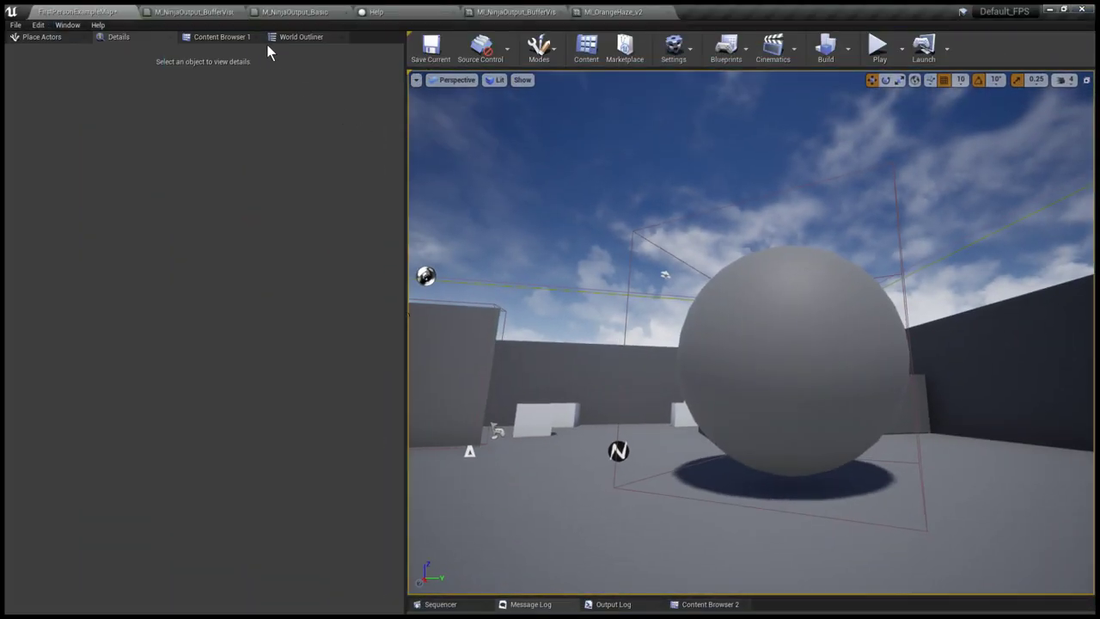
Open the tutorial level NinjaLive_Level10_Demo_Fluidblast and play it in full screen from a point in front of the sphere.
{"action": "left_click", "coordinate": [220, 38]}
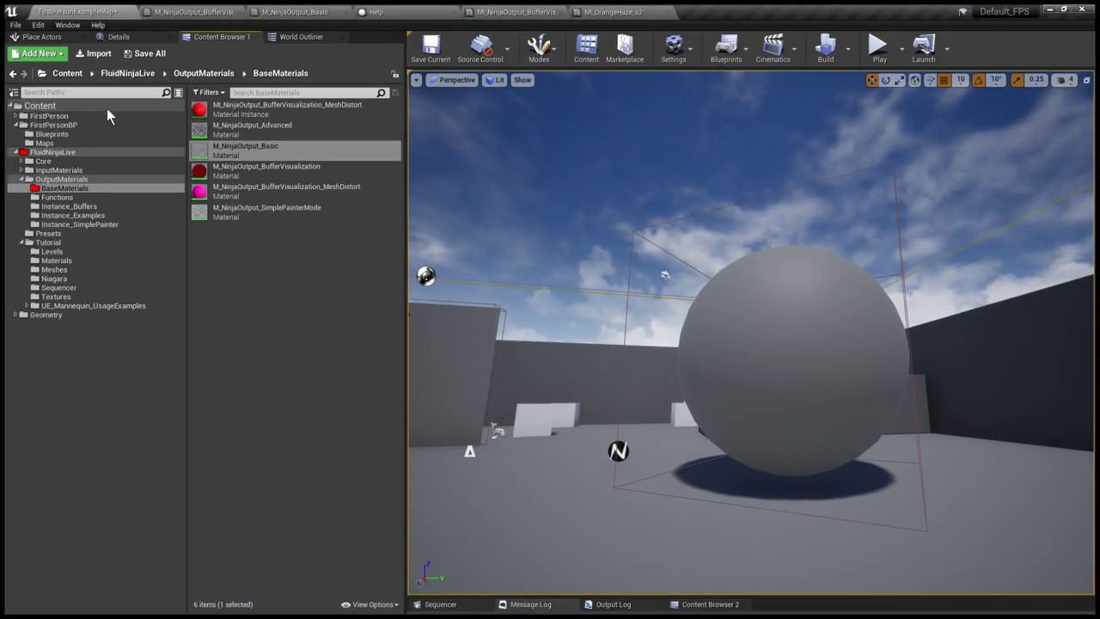
{"action": "left_click", "coordinate": [52, 251]}
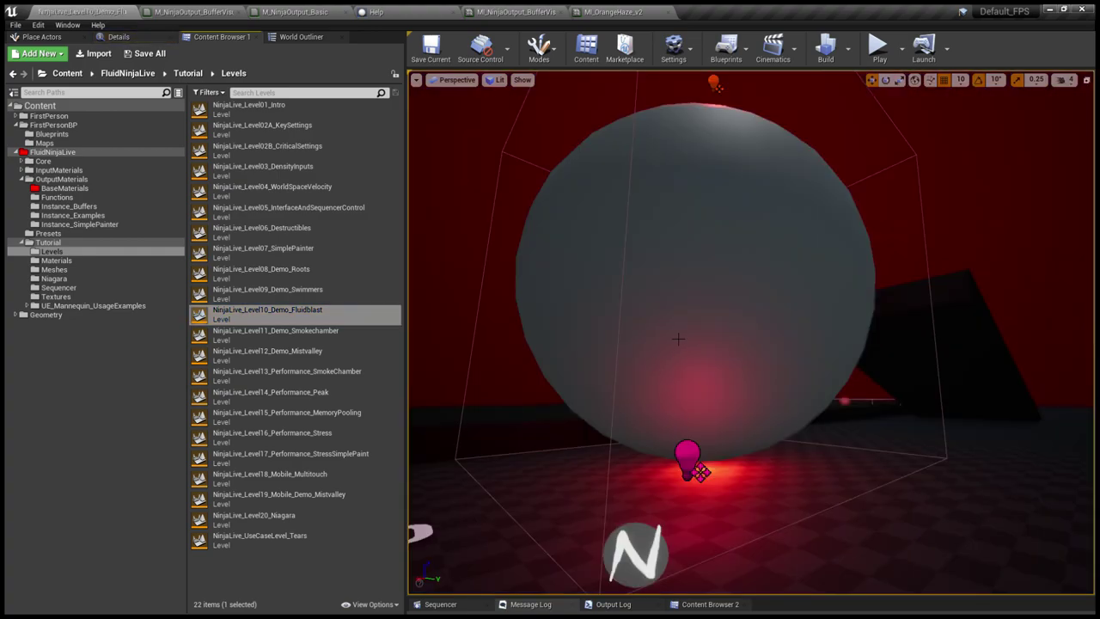
{"action": "key", "text": "F11"}
{"action": "mouse_move", "coordinate": [624, 335]}
{"action": "right_mouse_down"}
{"action": "mouse_move", "coordinate": [662, 365]}
{"action": "mouse_move", "coordinate": [624, 348]}
{"action": "mouse_move", "coordinate": [614, 325]}
{"action": "right_mouse_up"}
{"action": "key", "text": "s"}
{"action": "key", "text": "alt+p"}
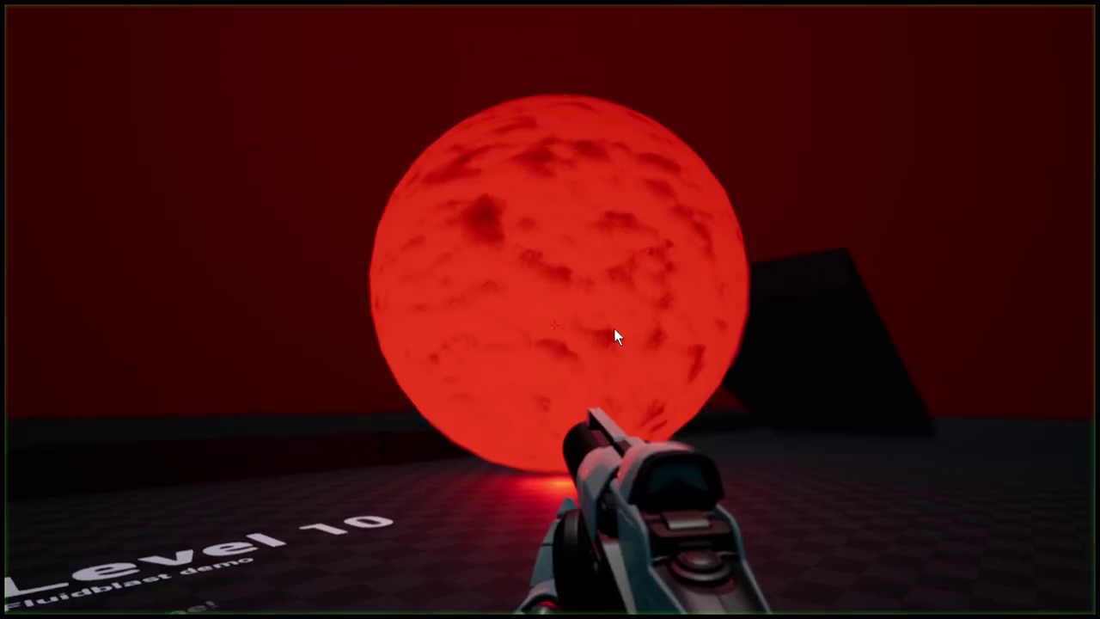
Approach the Fluidblast sphere and fire projectiles into it to preview the fluid reaction.
{"action": "left_click", "coordinate": [555, 323]}
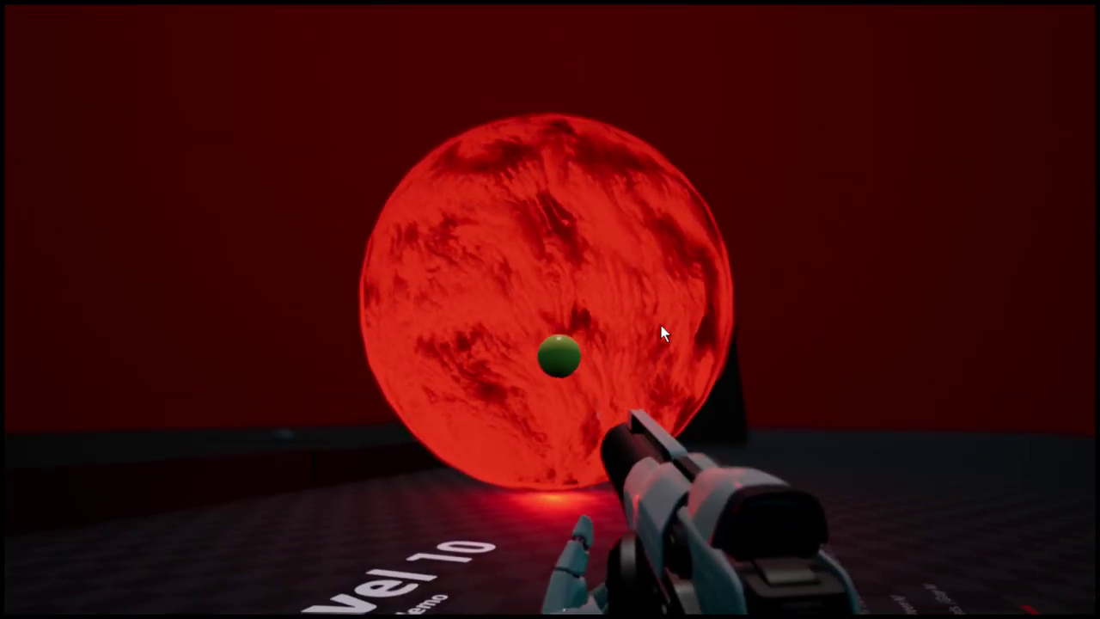
{"action": "key", "text": "w"}
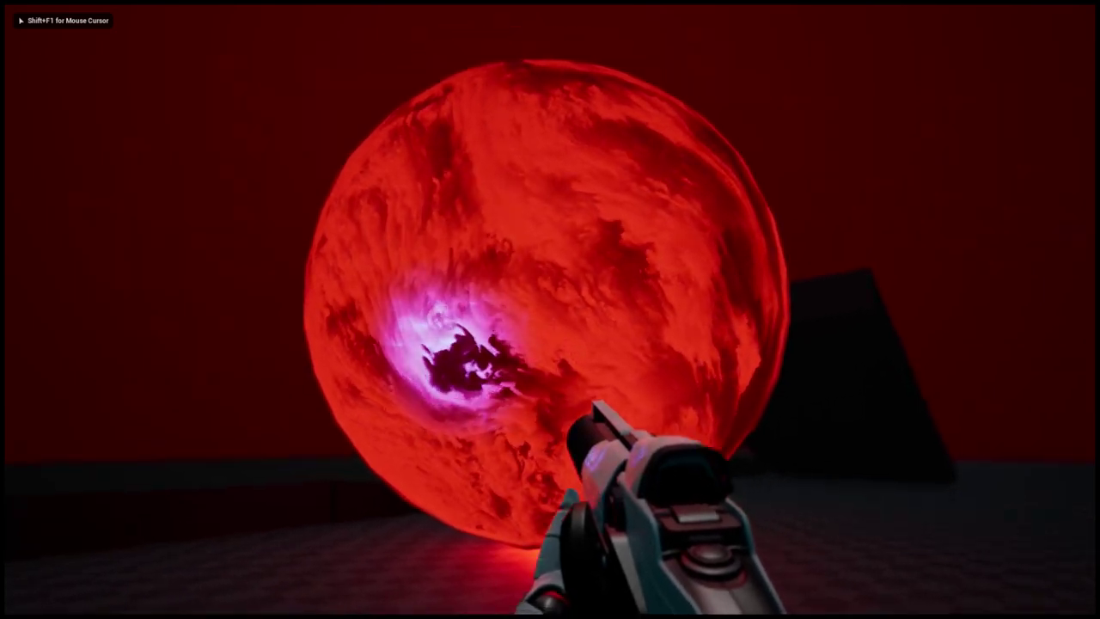
{"action": "key", "text": "shift+F1"}
{"action": "left_click", "coordinate": [616, 315]}
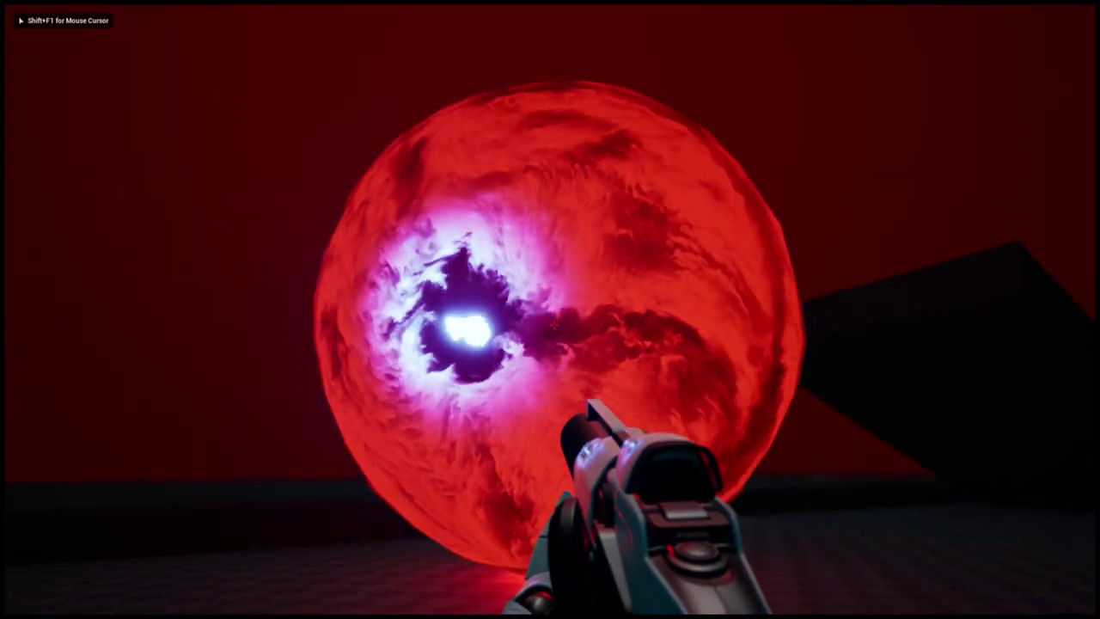
{"action": "left_click", "coordinate": [554, 325]}
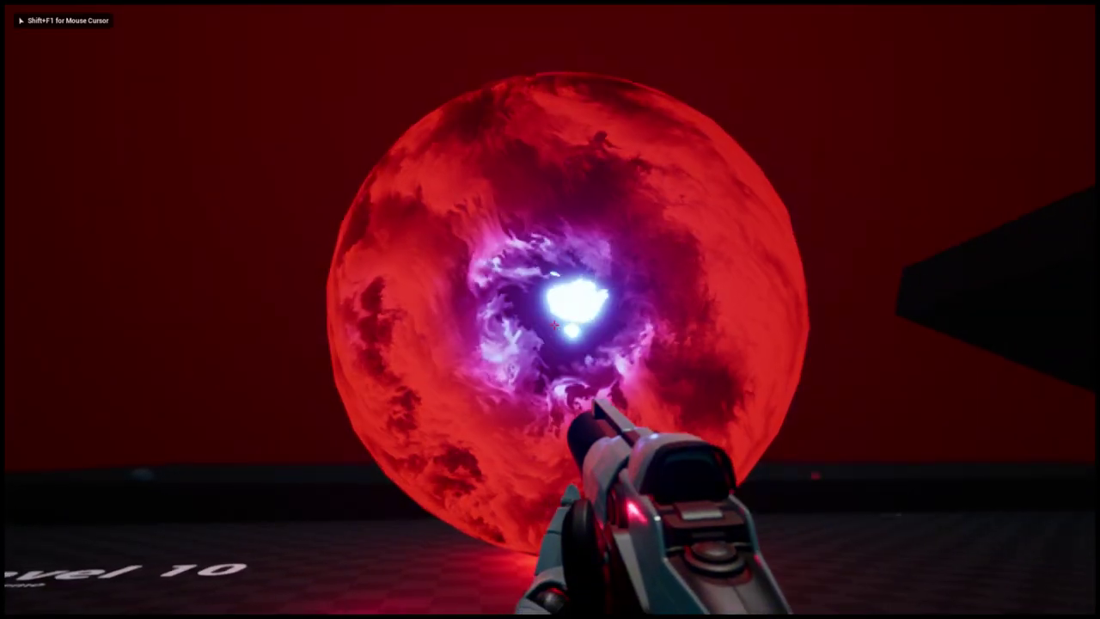
Move around the Fluidblast sphere while firing at it to view the glowing fluid bursts from several angles.
{"action": "key", "text": "d"}
{"action": "key", "text": "w"}
{"action": "left_click", "coordinate": [446, 324]}
{"action": "left_click", "coordinate": [446, 324]}
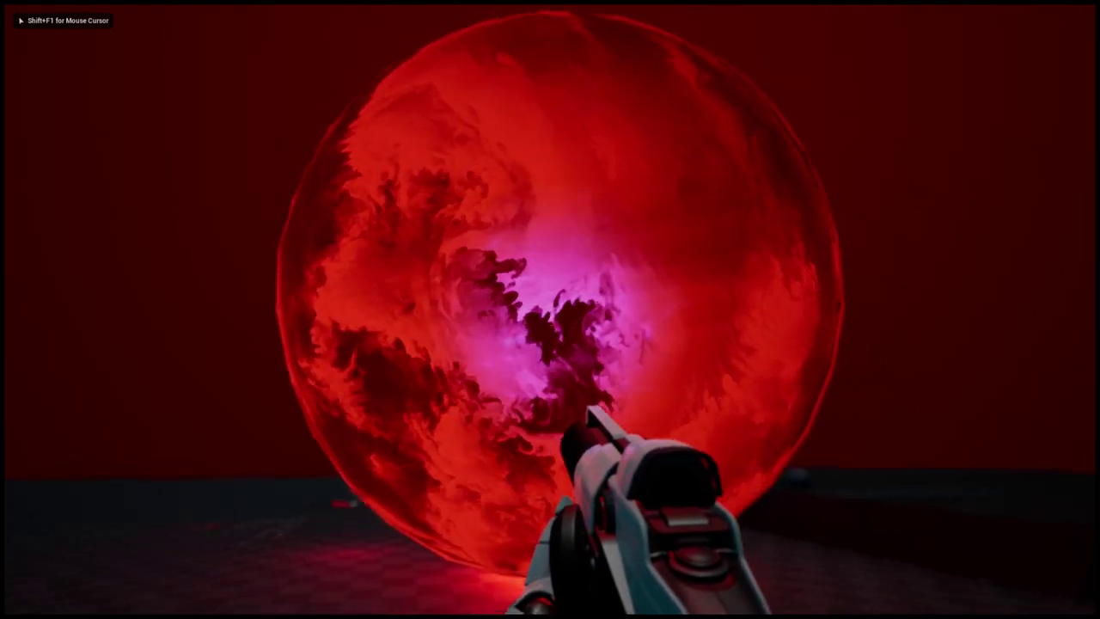
{"action": "left_click", "coordinate": [459, 306]}
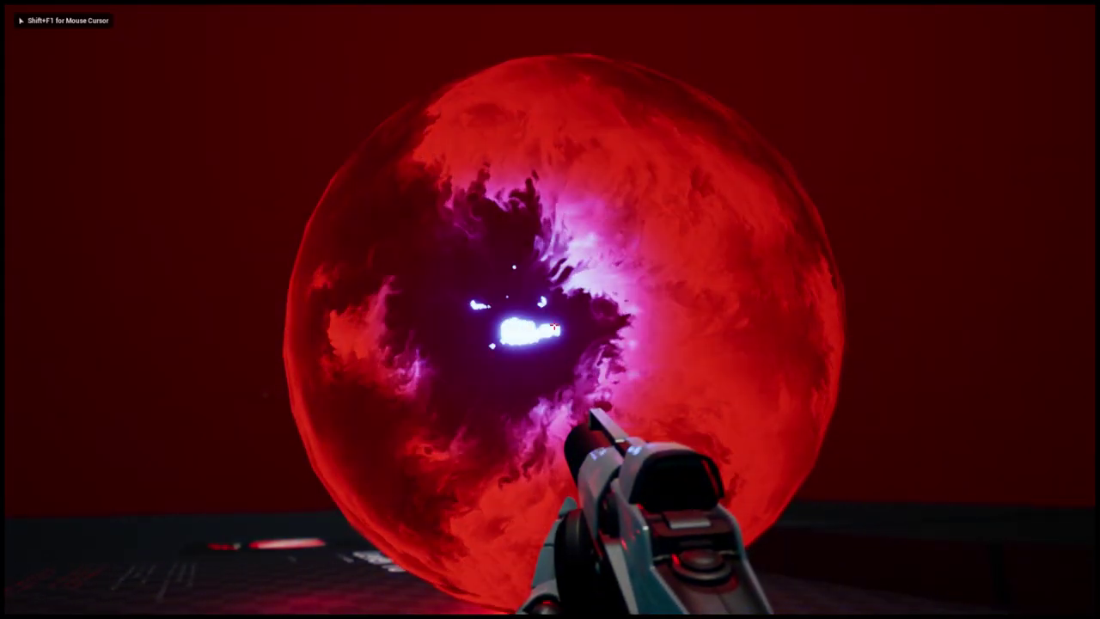
{"action": "key", "text": "w"}
{"action": "key", "text": "d"}
{"action": "left_click", "coordinate": [560, 350]}
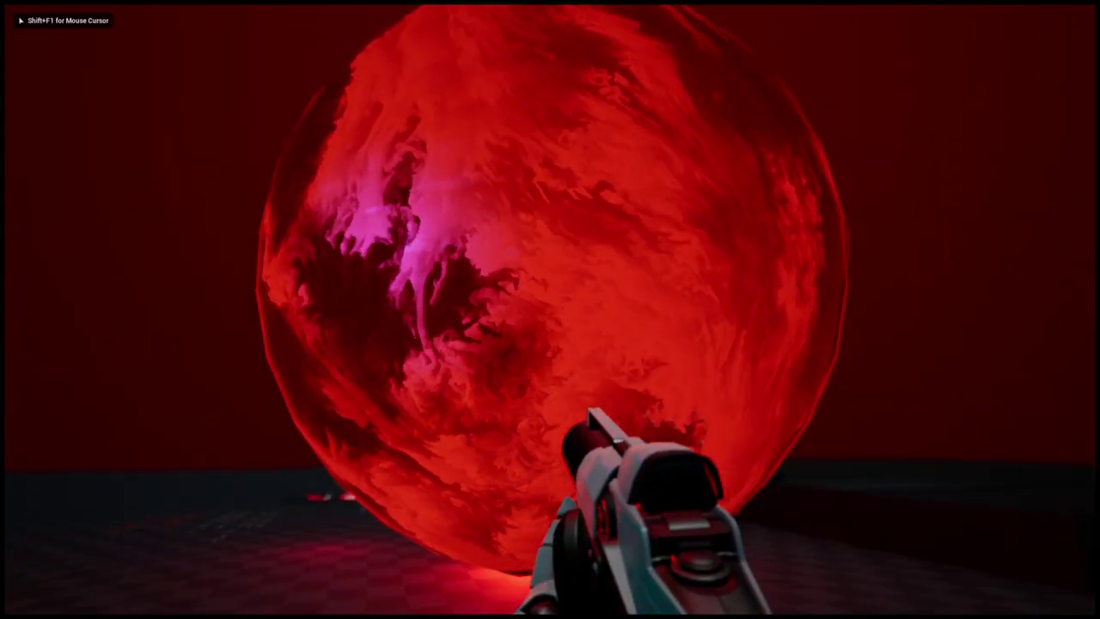
{"action": "left_click", "coordinate": [446, 342]}
{"action": "key", "text": "s"}
{"action": "key", "text": "a"}
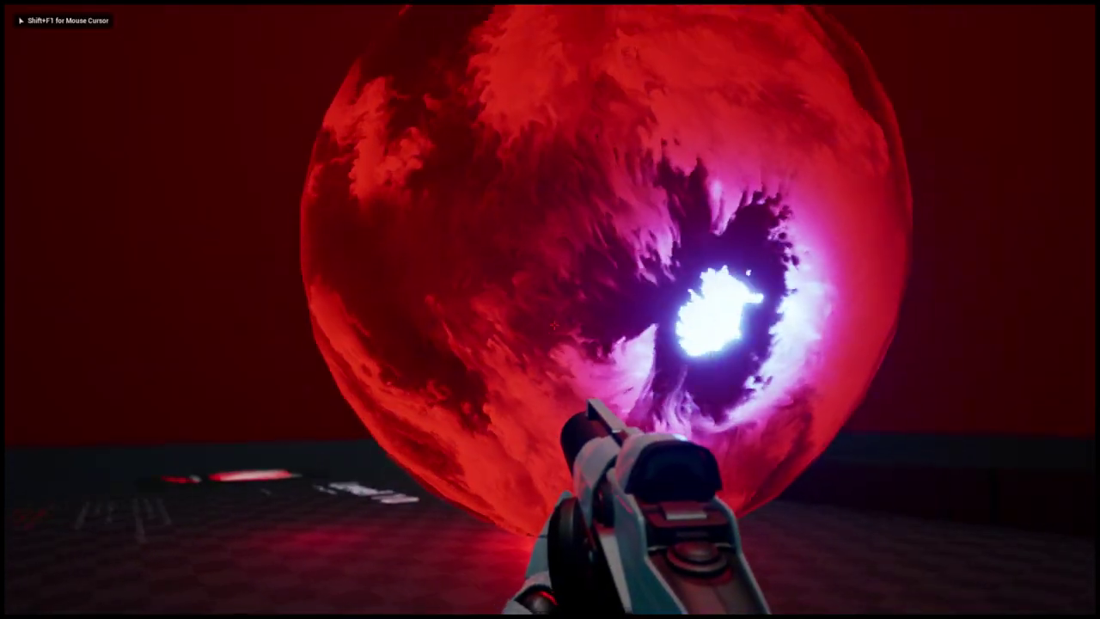
{"action": "left_click", "coordinate": [616, 335]}
{"action": "left_click", "coordinate": [616, 334]}
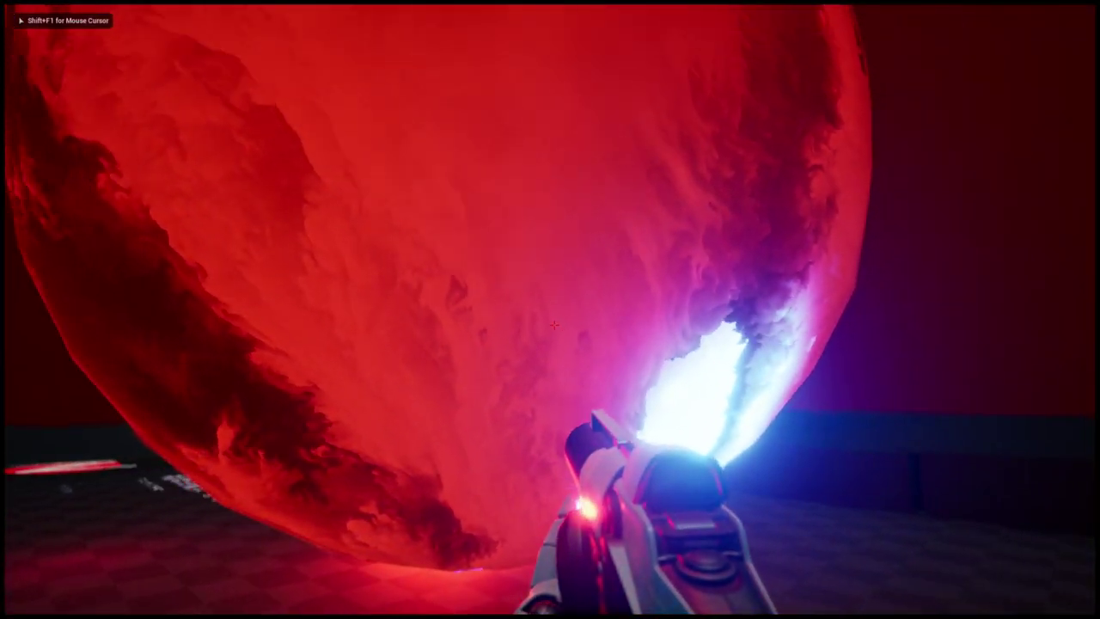
Fire a final series of shots at the Fluidblast sphere and end play mode.
{"action": "left_click", "coordinate": [554, 325]}
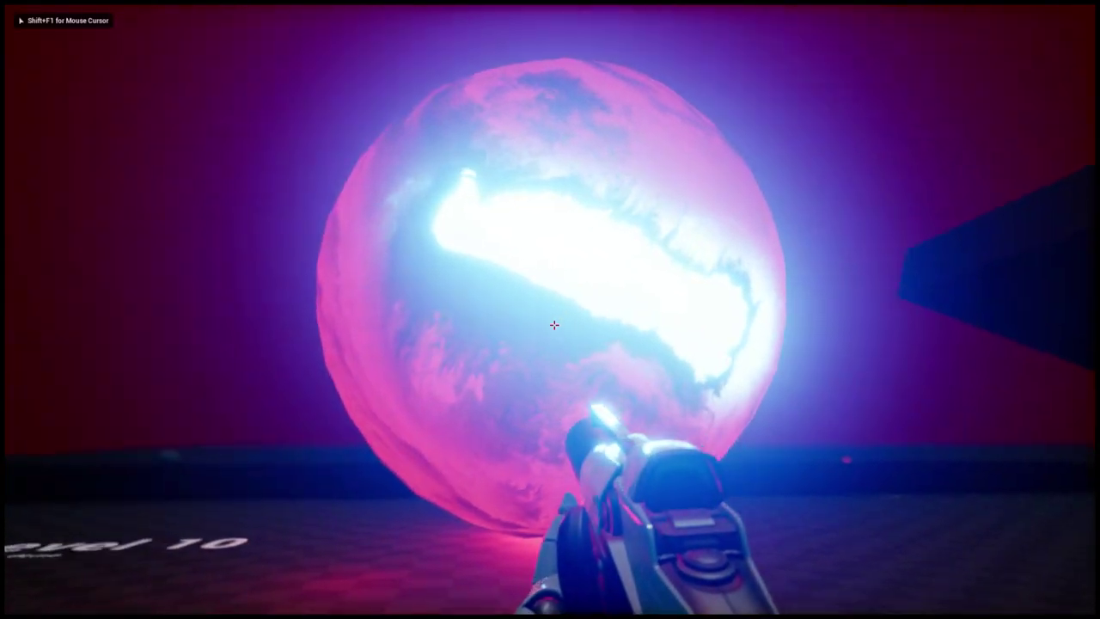
{"action": "left_click", "coordinate": [555, 325]}
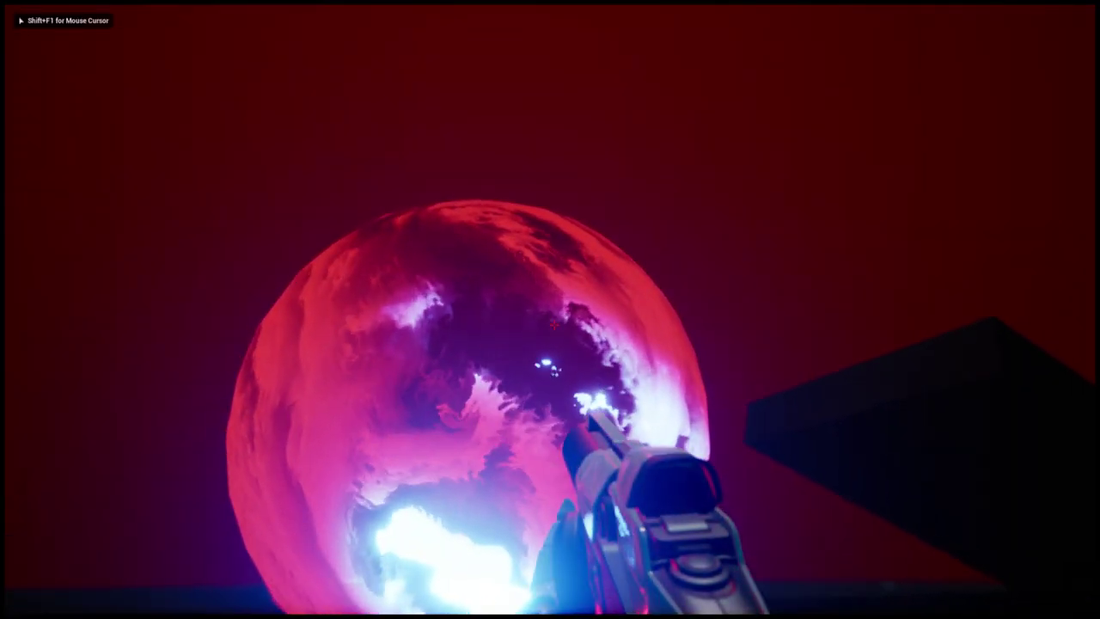
{"action": "left_click", "coordinate": [555, 325]}
{"action": "key", "text": "shift+F1"}
{"action": "left_click", "coordinate": [734, 304]}
{"action": "key", "text": "shift+F1"}
{"action": "key", "text": "Escape"}
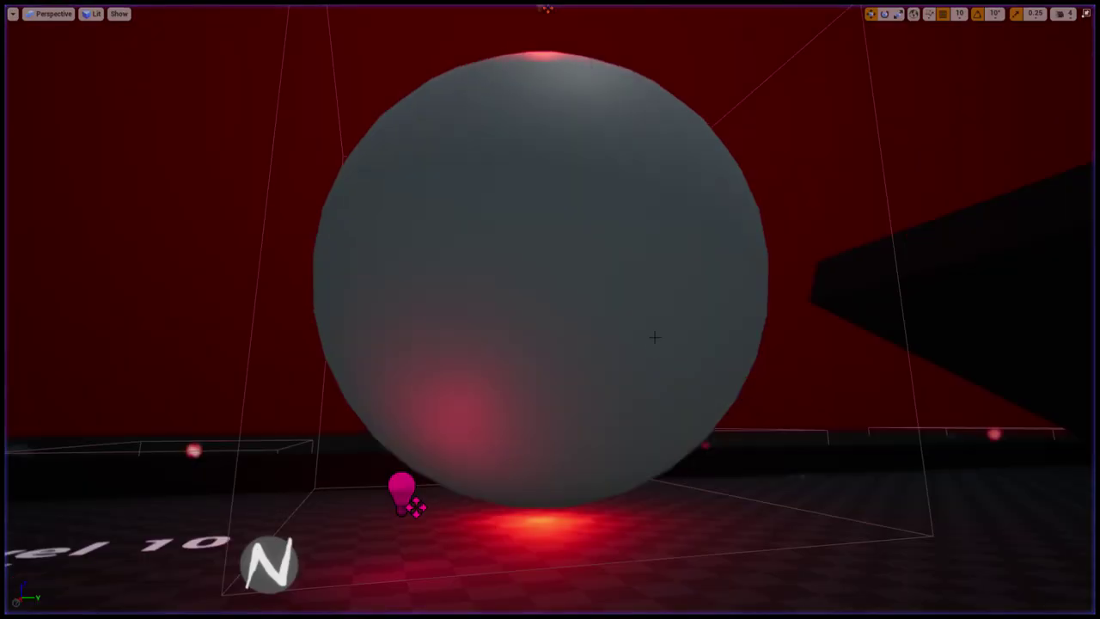
Select the Fluidblast sphere in the level and leave the full-screen viewport.
{"action": "left_click", "coordinate": [617, 304]}
{"action": "key", "text": "s"}
{"action": "right_click_drag", "start_coordinate": [616, 304], "coordinate": [628, 266]}
{"action": "key", "text": "F11"}
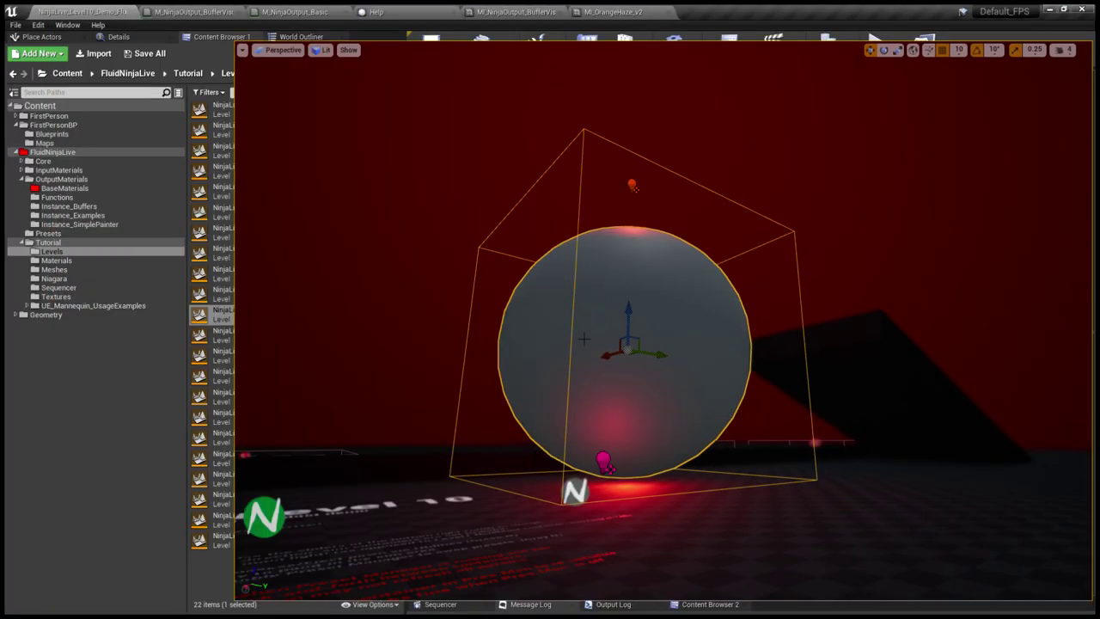
Find output material 7 of the sphere's NinjaLiveComponent, MI_FluidBlast_RayMarching_ColorPaintBuffer_v3_redmod, among the project assets.
{"action": "left_click", "coordinate": [118, 38]}
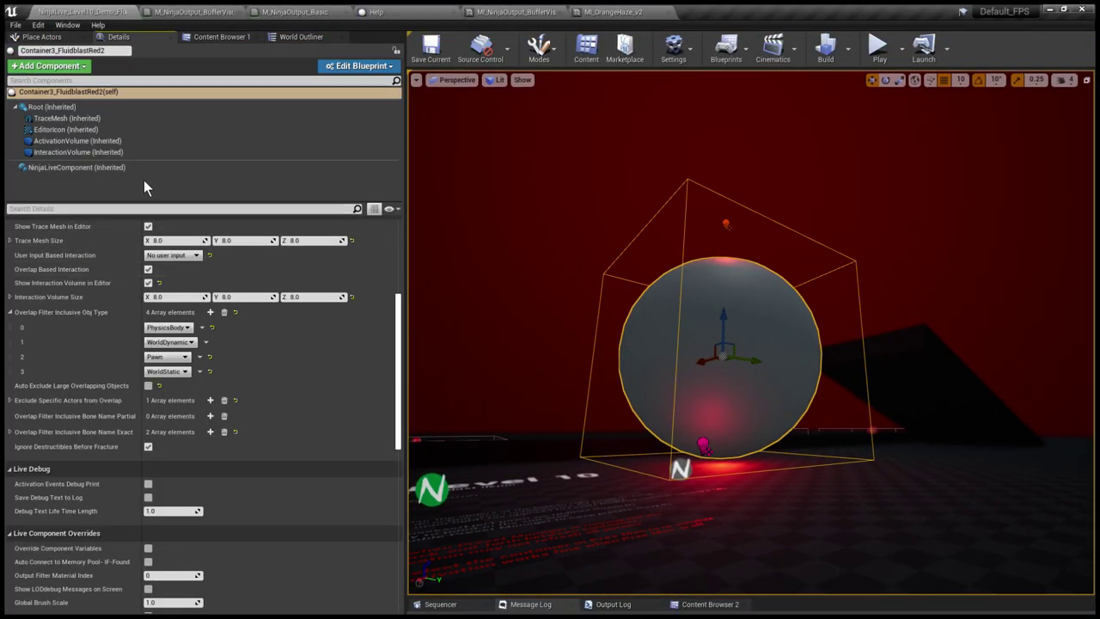
{"action": "left_click", "coordinate": [105, 167]}
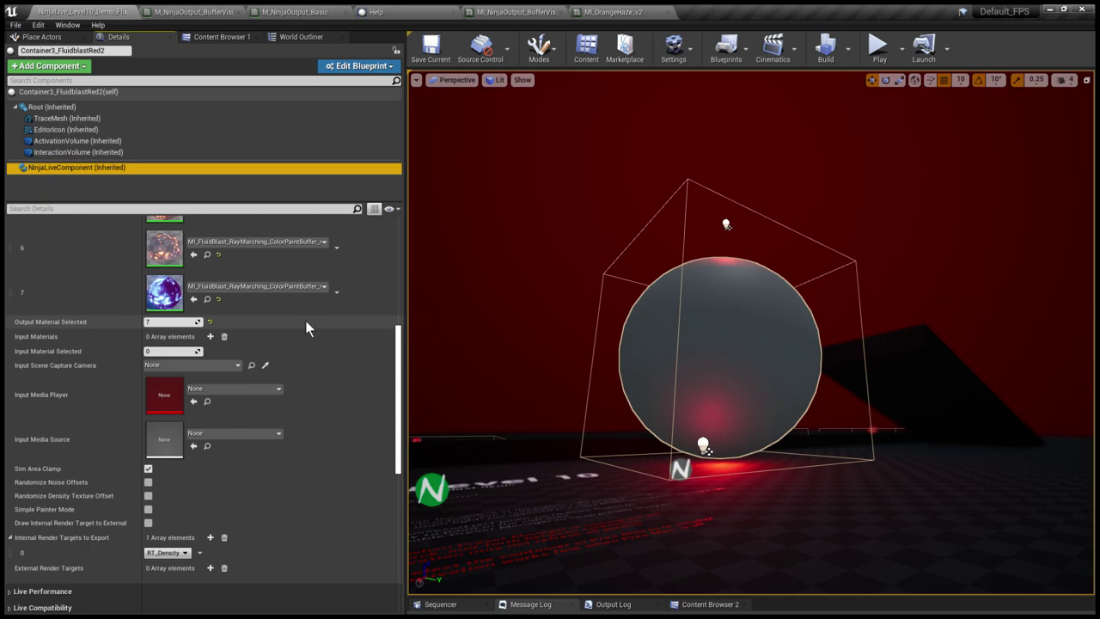
{"action": "left_click_drag", "start_coordinate": [398, 374], "coordinate": [400, 361]}
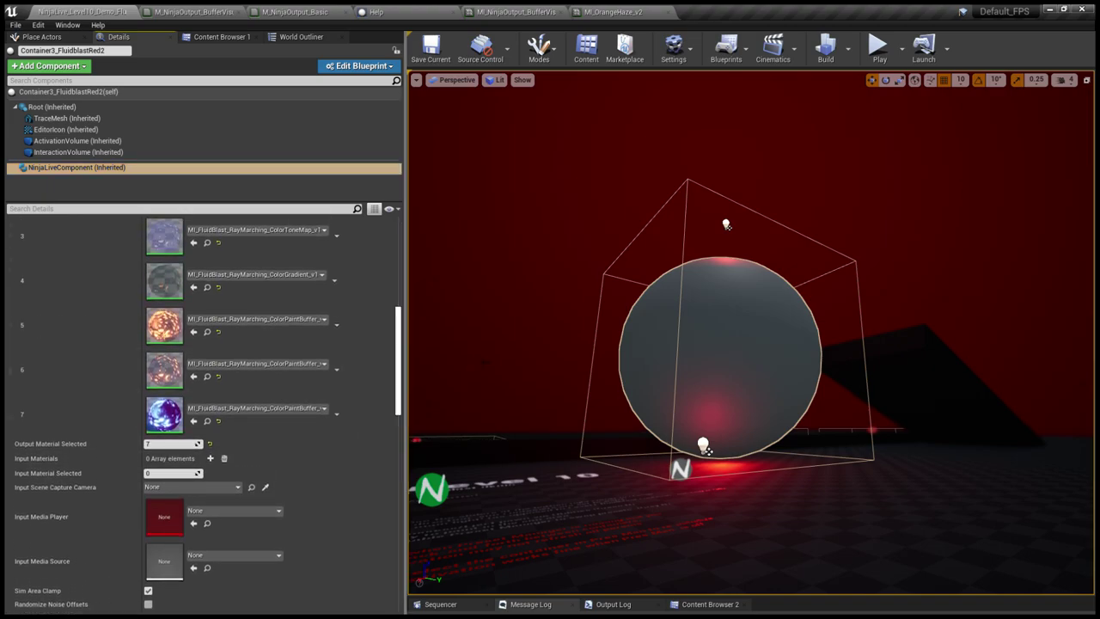
{"action": "left_click", "coordinate": [207, 422]}
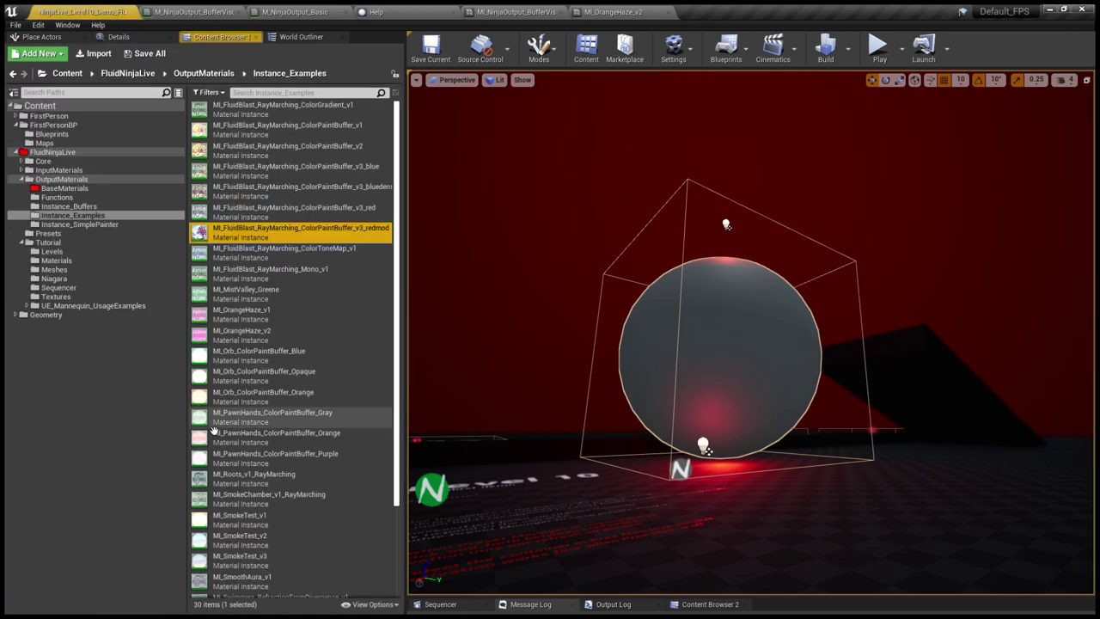
Open the MI_FluidBlast_RayMarching_ColorPaintBuffer_v3_redmod instance, locate its parent material among the assets and open M_NinjaOutput_Advanced.
{"action": "double_click", "coordinate": [255, 241]}
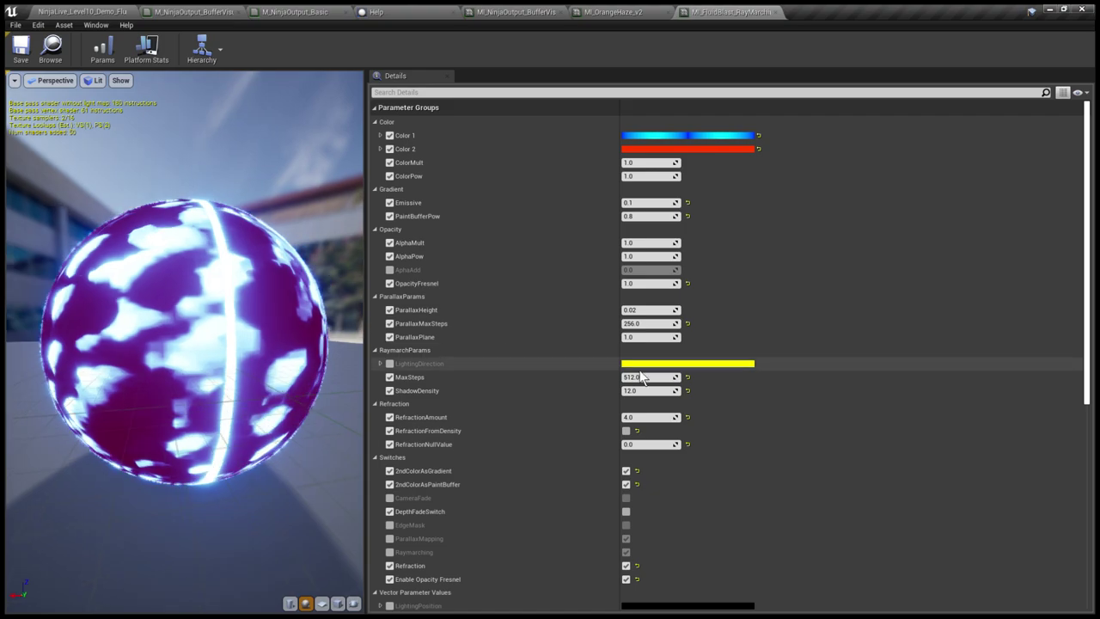
{"action": "scroll", "coordinate": [727, 471], "scroll_direction": "down", "scroll_amount": 12}
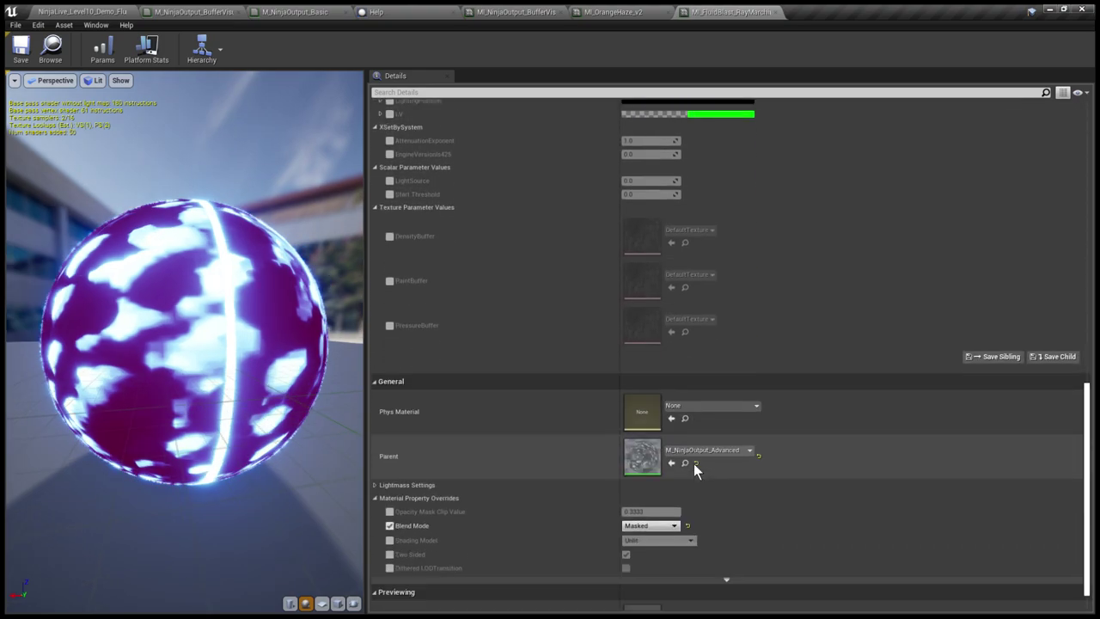
{"action": "left_click", "coordinate": [690, 468]}
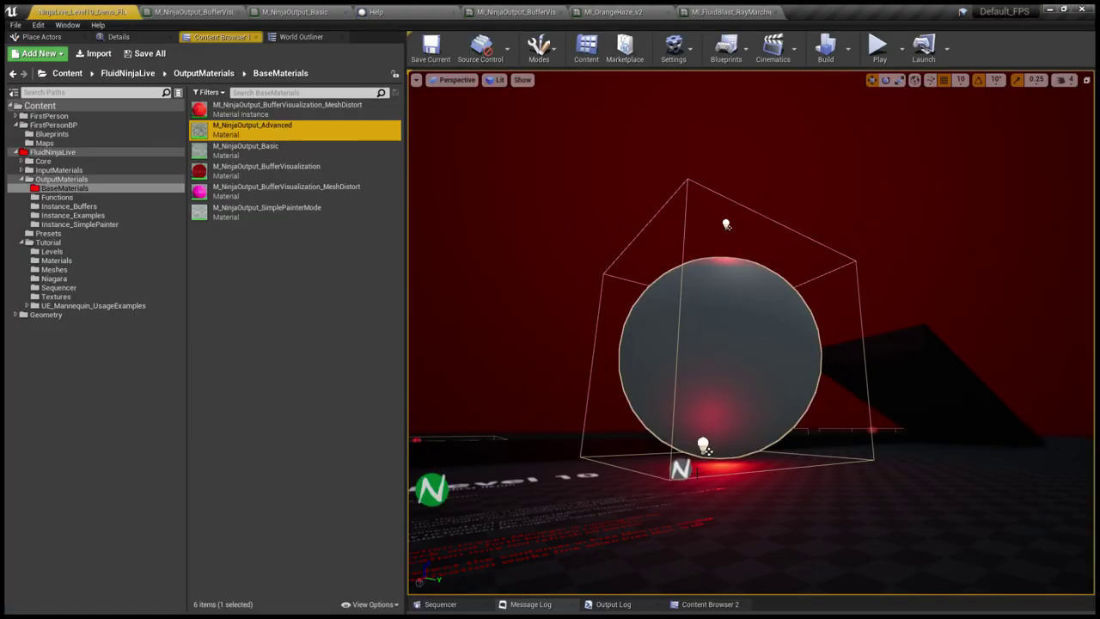
{"action": "double_click", "coordinate": [244, 133]}
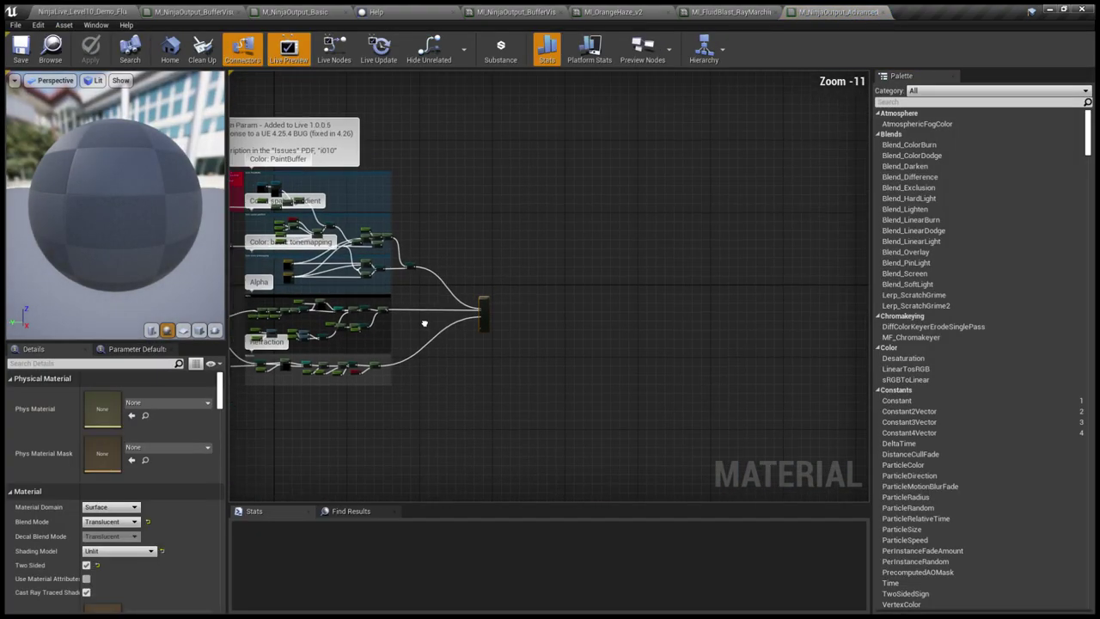
Examine the ParallaxMapping, RaymarchDirection, Attenuation and RaymarchShader groups in the M_NinjaOutput_Advanced graph.
{"action": "scroll", "coordinate": [387, 316], "scroll_direction": "up", "scroll_amount": 7}
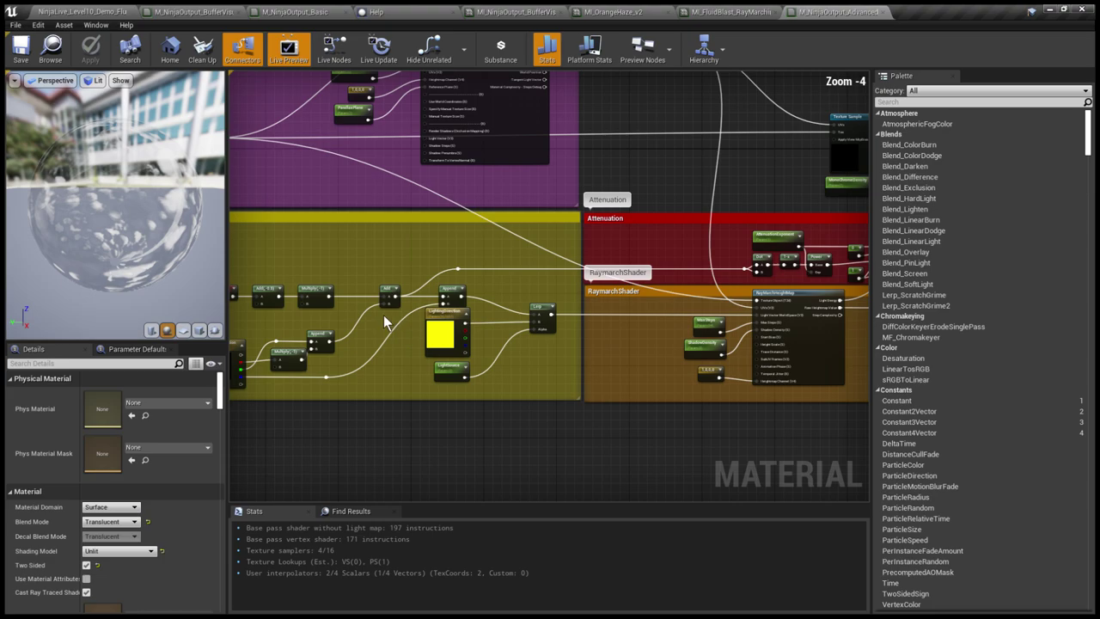
{"action": "right_click_drag", "start_coordinate": [441, 313], "coordinate": [445, 319]}
{"action": "scroll", "coordinate": [430, 303], "scroll_direction": "down", "scroll_amount": 2}
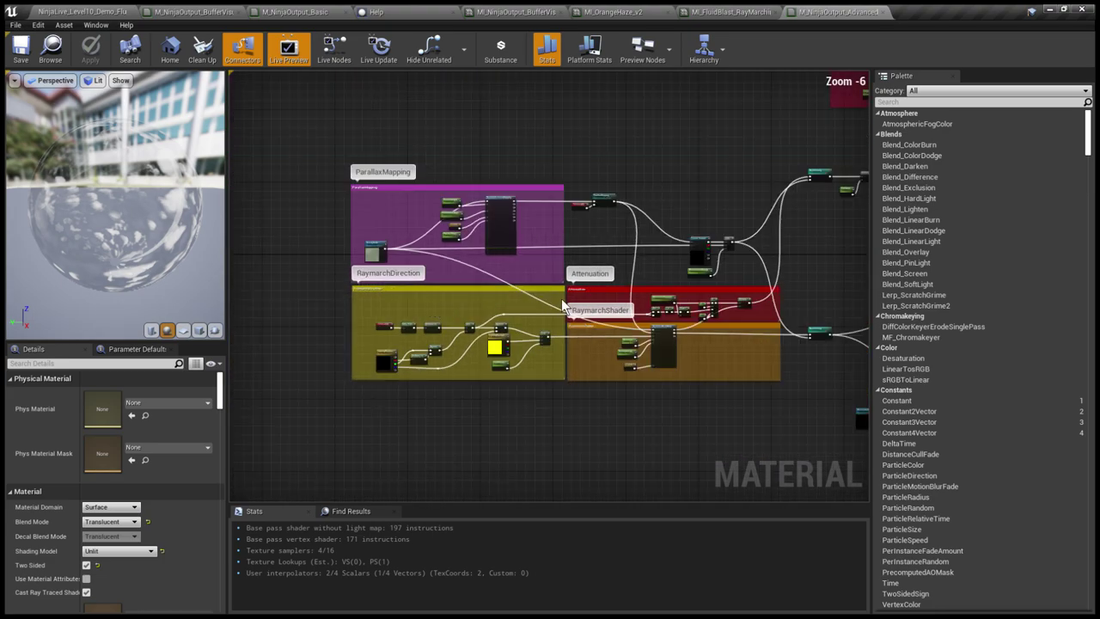
{"action": "right_click_drag", "start_coordinate": [588, 296], "coordinate": [437, 330]}
{"action": "right_click_drag", "start_coordinate": [329, 285], "coordinate": [497, 327]}
{"action": "scroll", "coordinate": [464, 310], "scroll_direction": "up", "scroll_amount": 4}
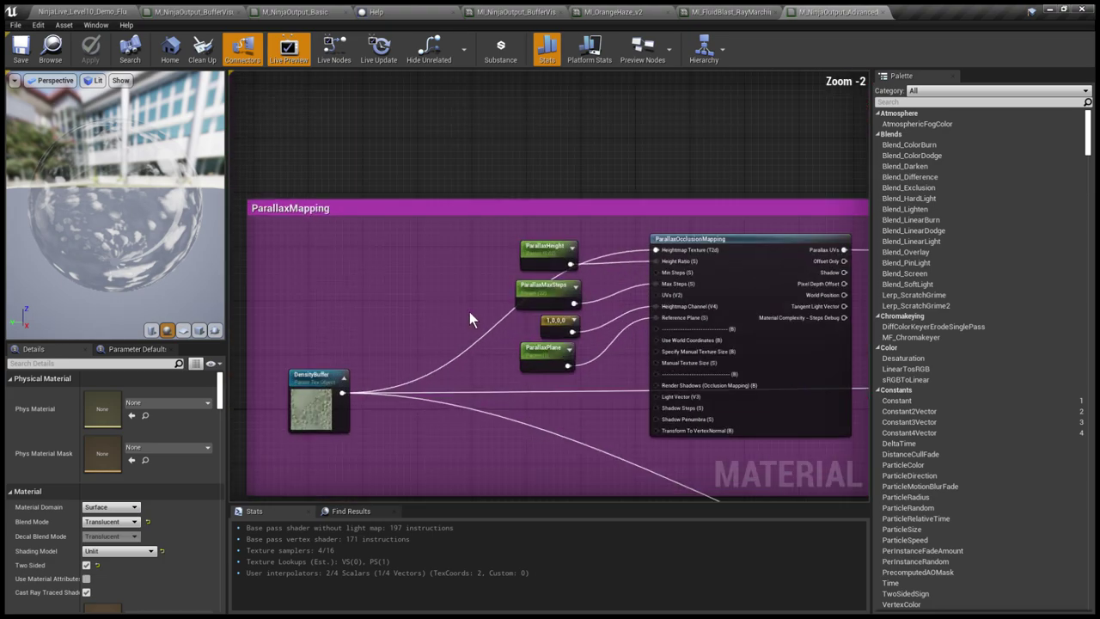
{"action": "scroll", "coordinate": [493, 319], "scroll_direction": "down", "scroll_amount": 4}
{"action": "right_click_drag", "start_coordinate": [685, 353], "coordinate": [323, 302]}
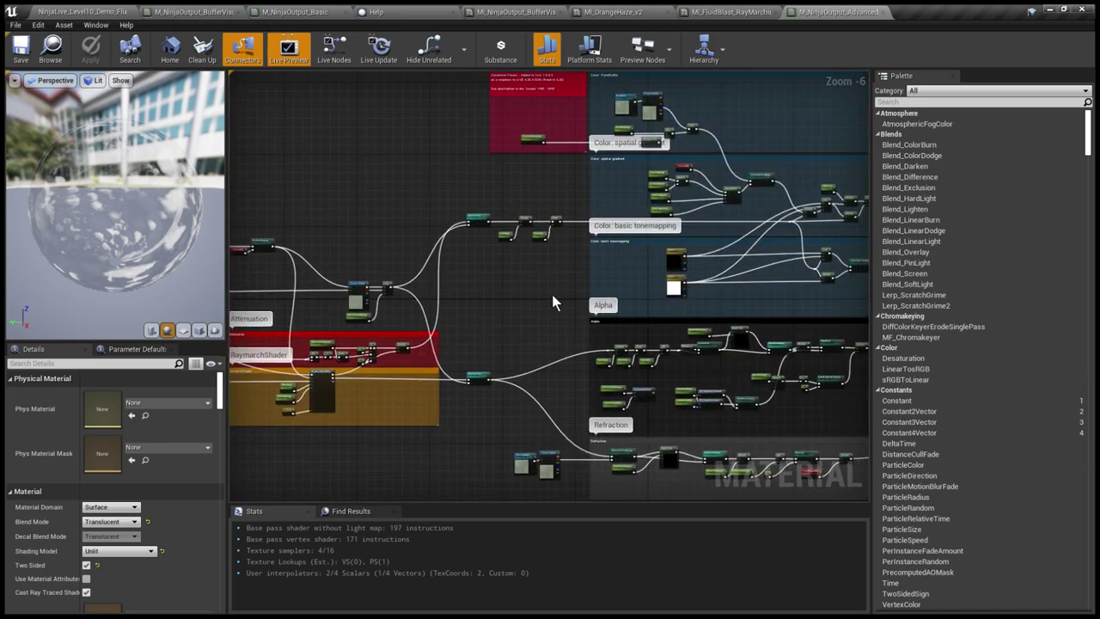
Look over the color groups of the graph and select the PaintBuffer texture parameter in the Color: PaintBuffer group.
{"action": "right_click_drag", "start_coordinate": [553, 303], "coordinate": [336, 316]}
{"action": "right_click_drag", "start_coordinate": [511, 266], "coordinate": [433, 257]}
{"action": "scroll", "coordinate": [462, 312], "scroll_direction": "up", "scroll_amount": 3}
{"action": "scroll", "coordinate": [457, 295], "scroll_direction": "down", "scroll_amount": 2}
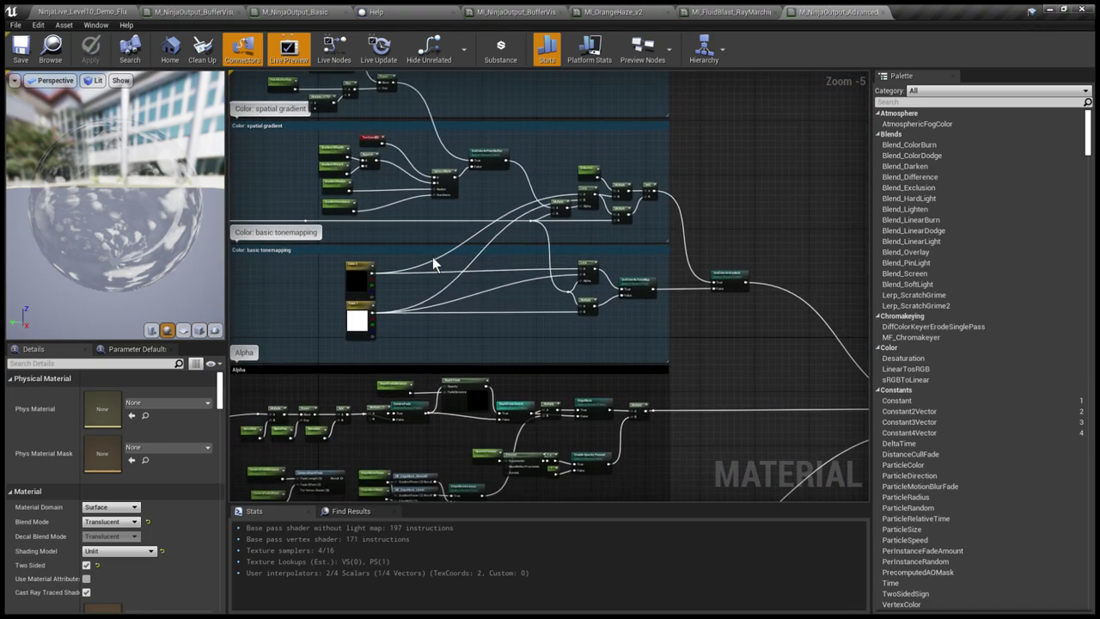
{"action": "mouse_move", "coordinate": [452, 345]}
{"action": "right_mouse_down"}
{"action": "mouse_move", "coordinate": [453, 280]}
{"action": "mouse_move", "coordinate": [506, 344]}
{"action": "mouse_move", "coordinate": [523, 405]}
{"action": "mouse_move", "coordinate": [507, 450]}
{"action": "mouse_move", "coordinate": [440, 283]}
{"action": "right_mouse_up"}
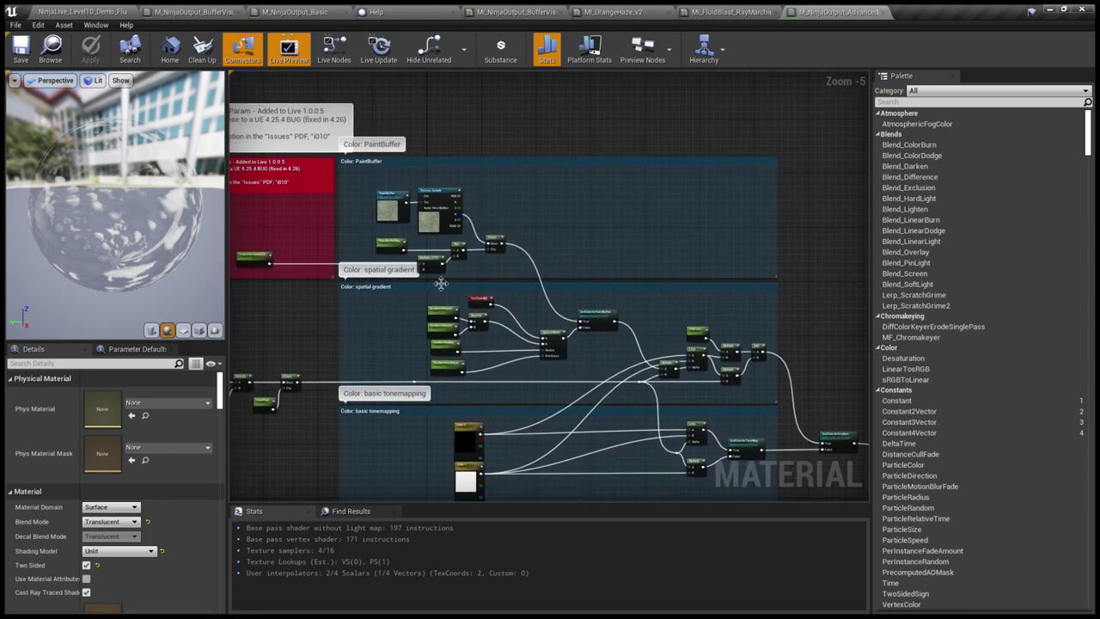
{"action": "scroll", "coordinate": [440, 283], "scroll_direction": "up", "scroll_amount": 5}
{"action": "right_click_drag", "start_coordinate": [318, 233], "coordinate": [391, 239]}
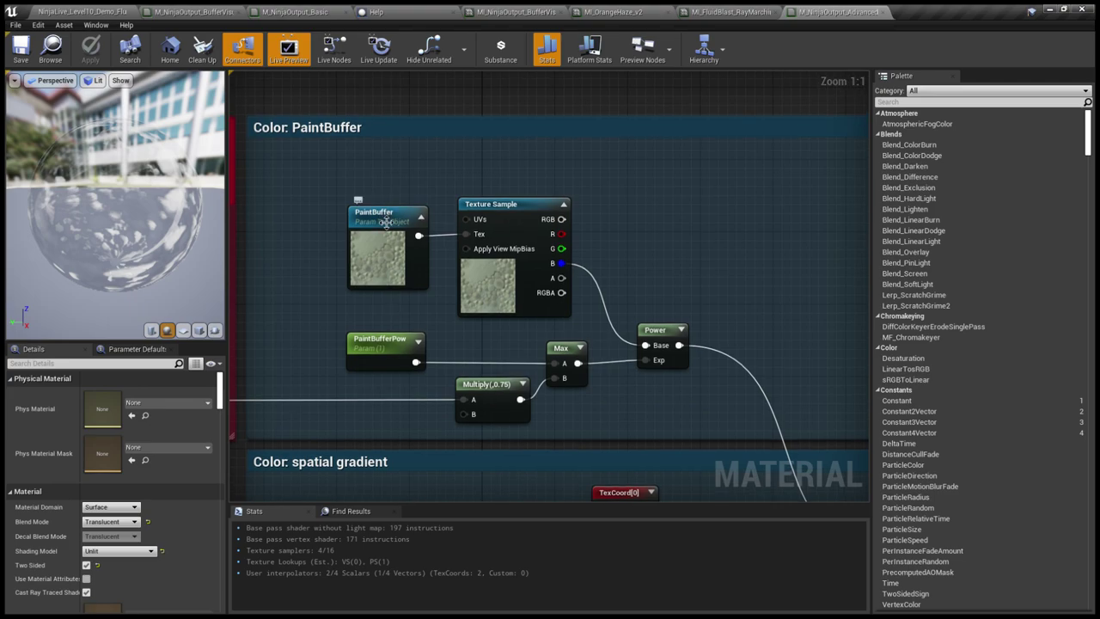
{"action": "left_click", "coordinate": [386, 222]}
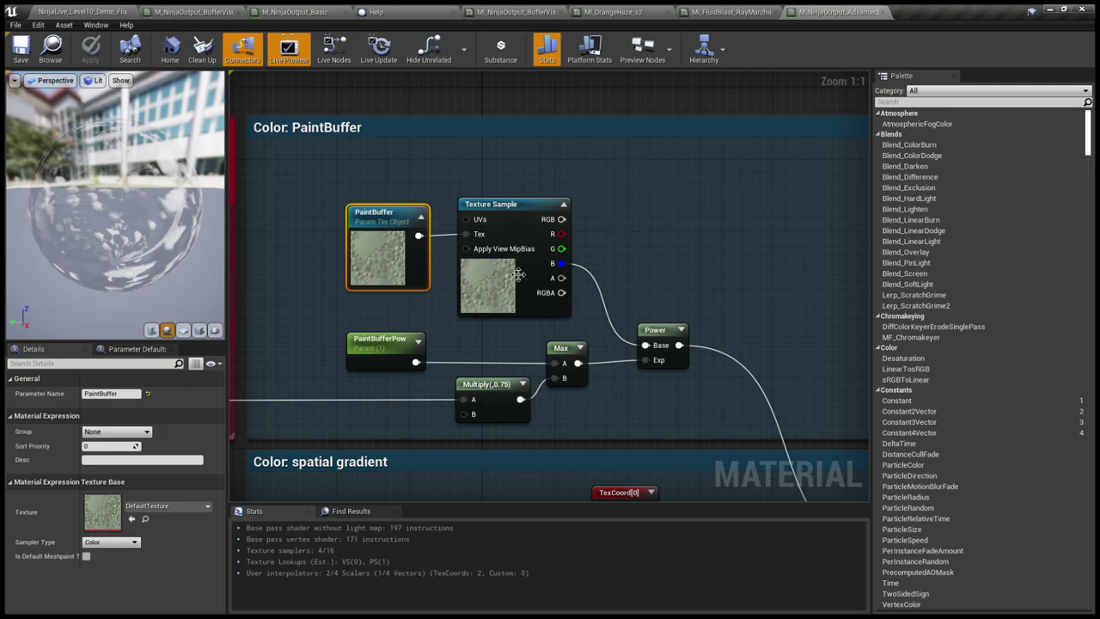
Trace the PaintBuffer texture's blue channel through the Power node to the 2ndColorAsPaintBuffer switch in the spatial gradient group.
{"action": "scroll", "coordinate": [706, 272], "scroll_direction": "down", "scroll_amount": 4}
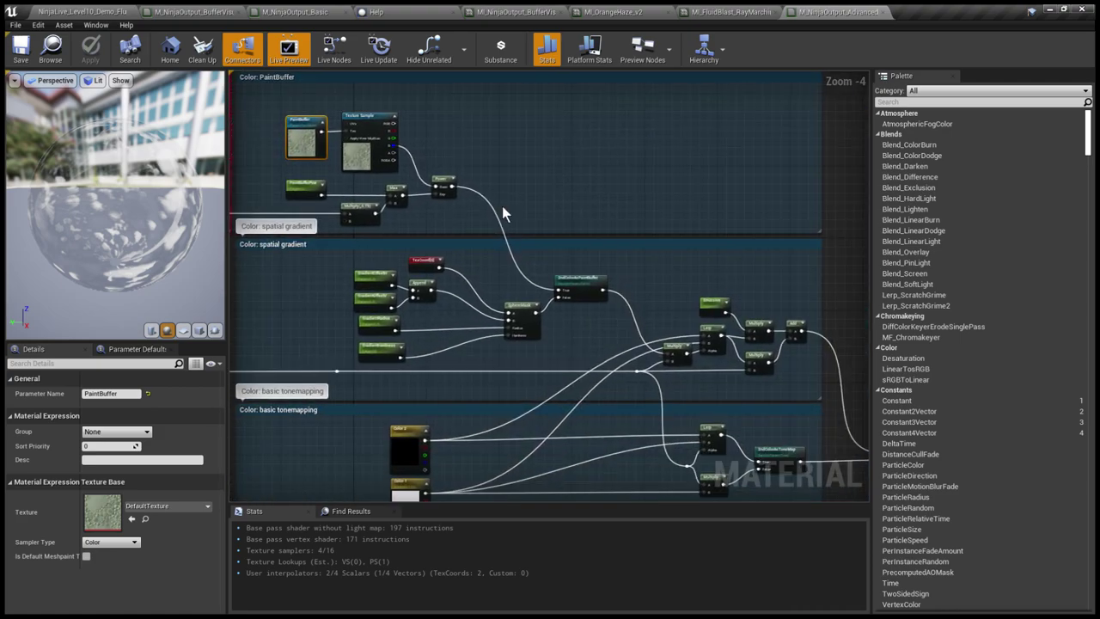
{"action": "scroll", "coordinate": [568, 314], "scroll_direction": "up", "scroll_amount": 2}
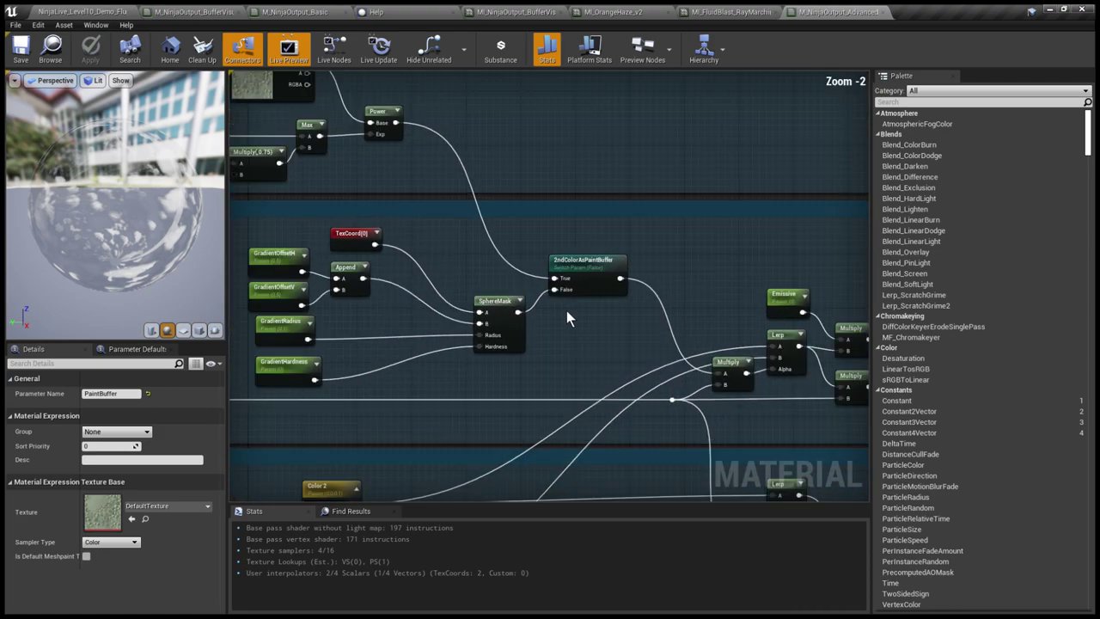
{"action": "right_click_drag", "start_coordinate": [566, 310], "coordinate": [693, 406]}
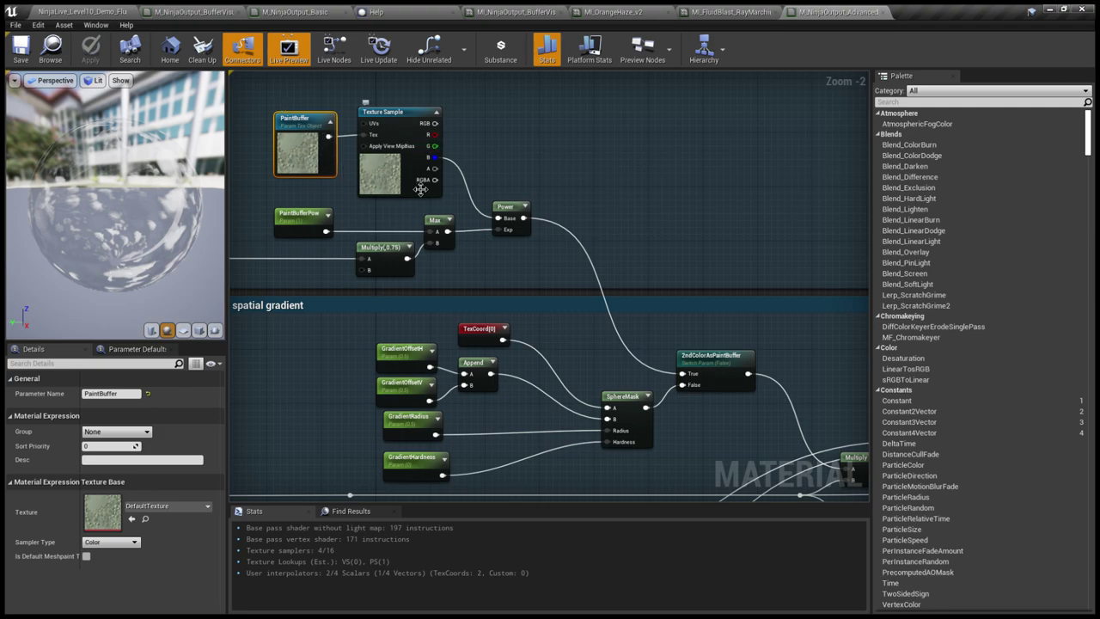
{"action": "scroll", "coordinate": [679, 225], "scroll_direction": "down", "scroll_amount": 2}
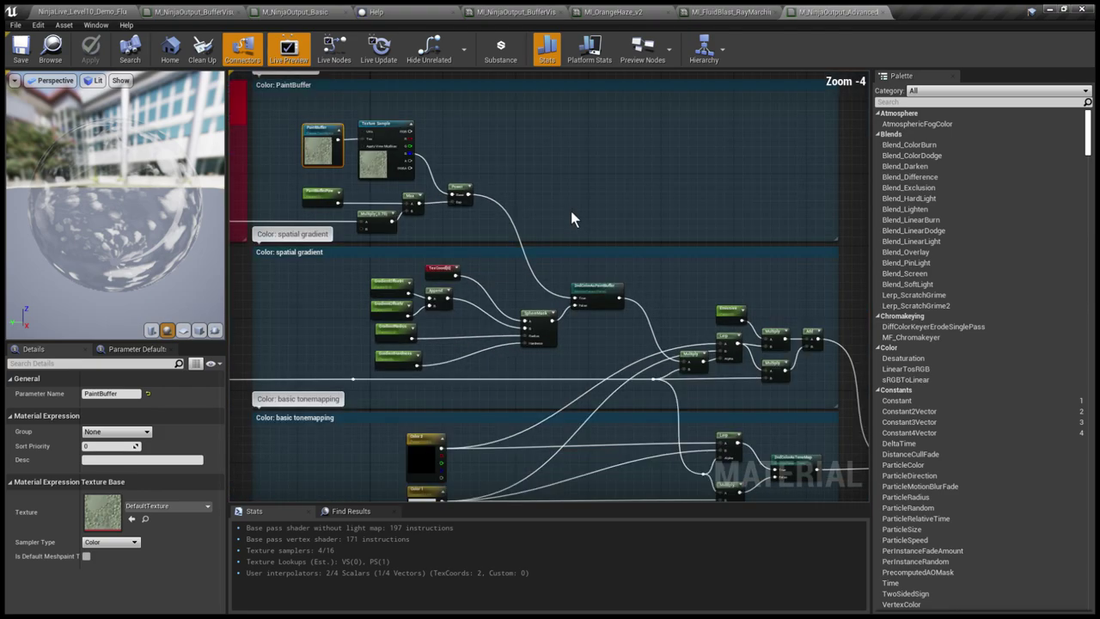
{"action": "scroll", "coordinate": [600, 234], "scroll_direction": "up", "scroll_amount": 1}
{"action": "right_click_drag", "start_coordinate": [577, 216], "coordinate": [599, 239]}
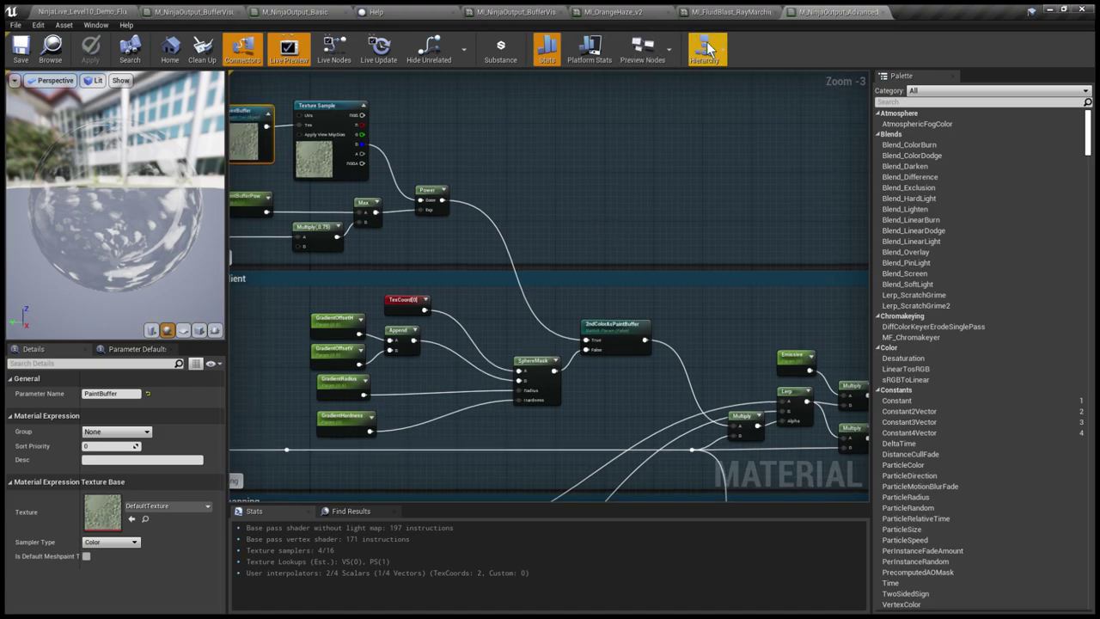
Return to the Fluidblast material instance and review its color parameters and preview sphere from another angle.
{"action": "left_click", "coordinate": [722, 13]}
{"action": "scroll", "coordinate": [727, 193], "scroll_direction": "up", "scroll_amount": 10}
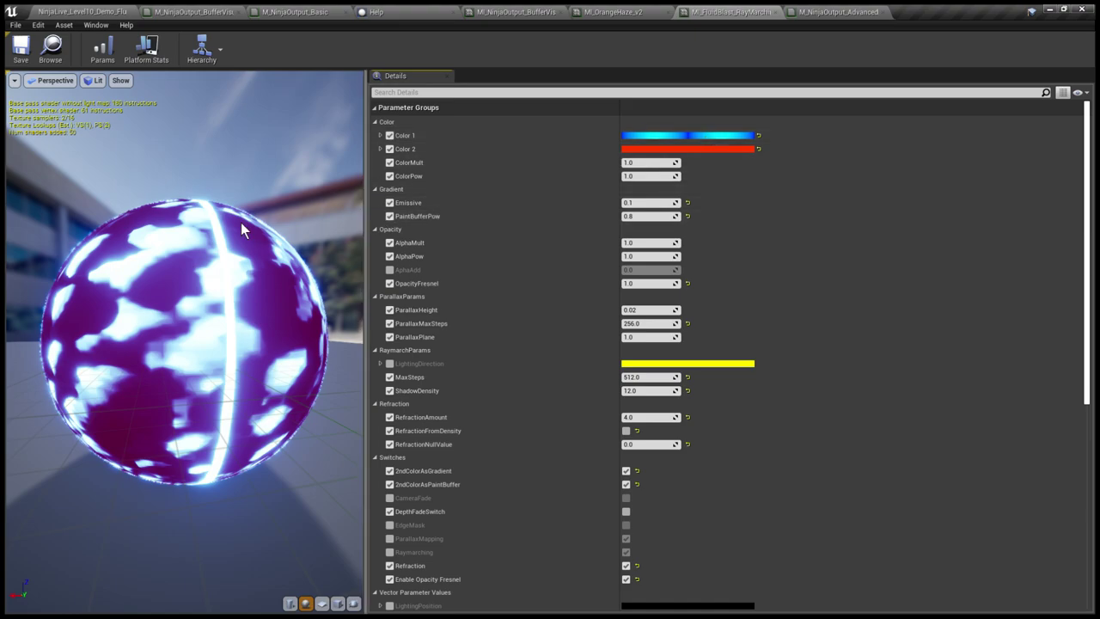
{"action": "left_click_drag", "start_coordinate": [240, 222], "coordinate": [361, 211]}
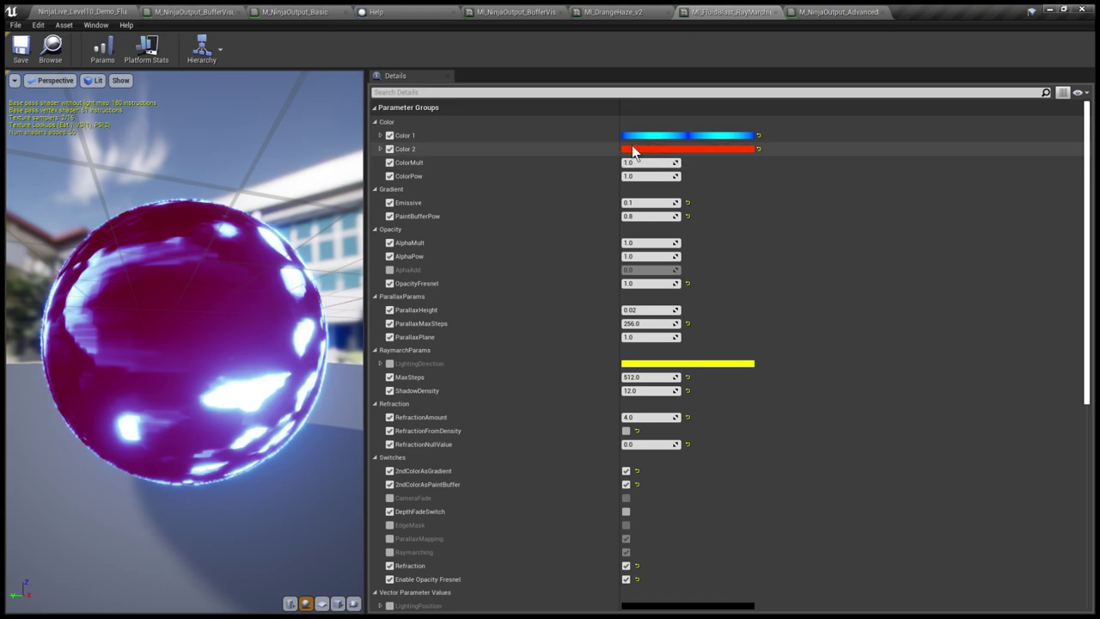
Return to the level, play it in a full-screen viewport and walk up to the Fluidblast sphere.
{"action": "left_click", "coordinate": [110, 12]}
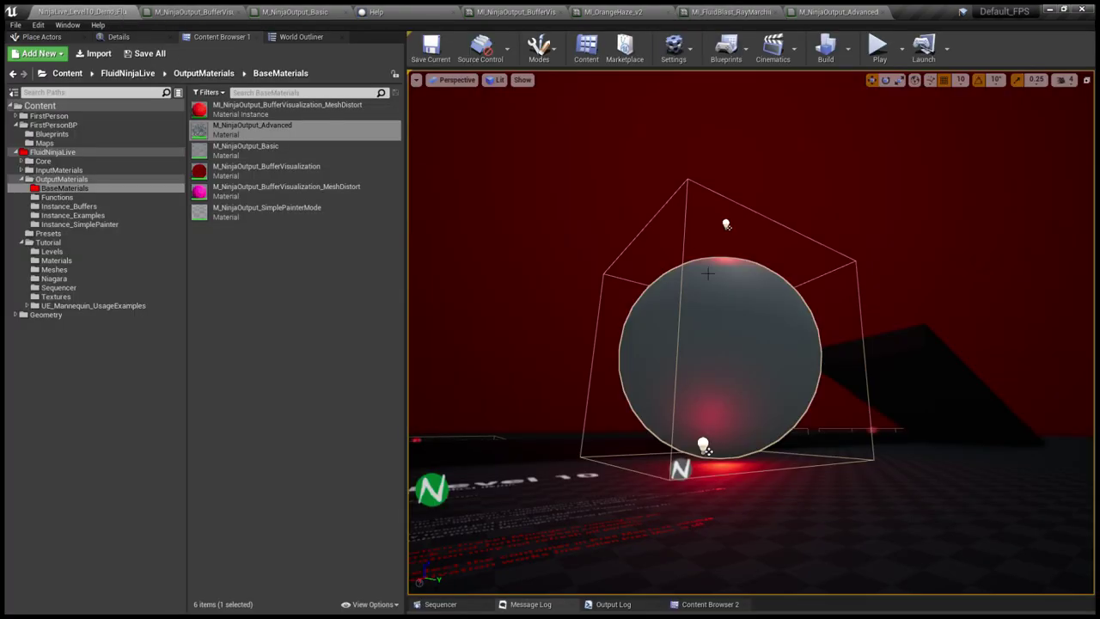
{"action": "key", "text": "F11"}
{"action": "key", "text": "alt+p"}
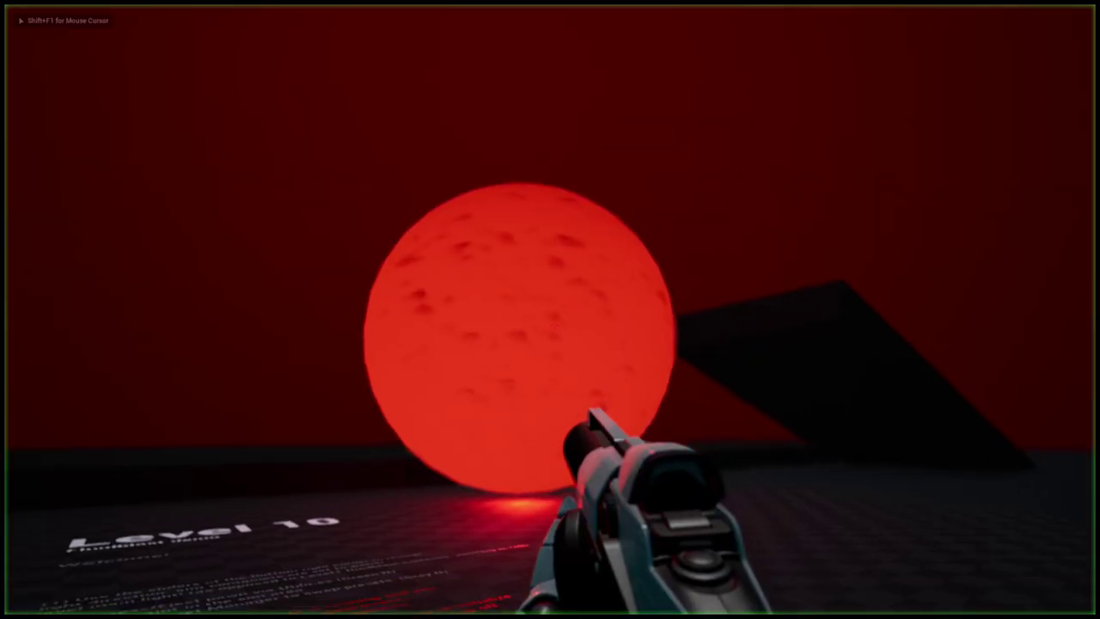
{"action": "key", "text": "w"}
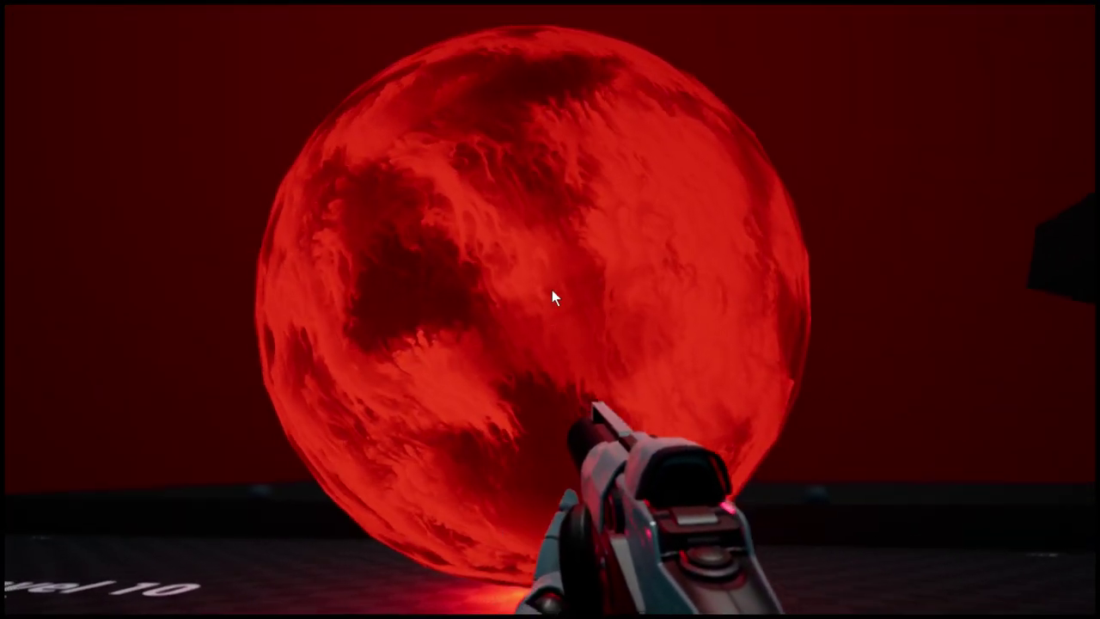
Fire at several spots on the Fluidblast sphere to view the colored bursts, end play mode and leave the full-screen viewport.
{"action": "left_click", "coordinate": [543, 312]}
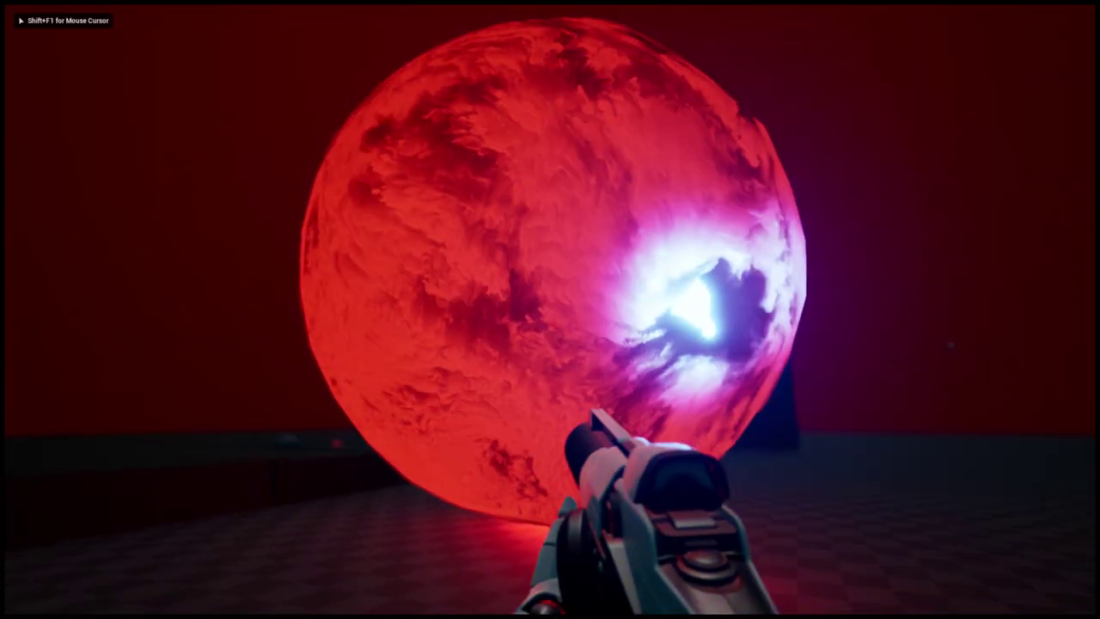
{"action": "left_click", "coordinate": [821, 415]}
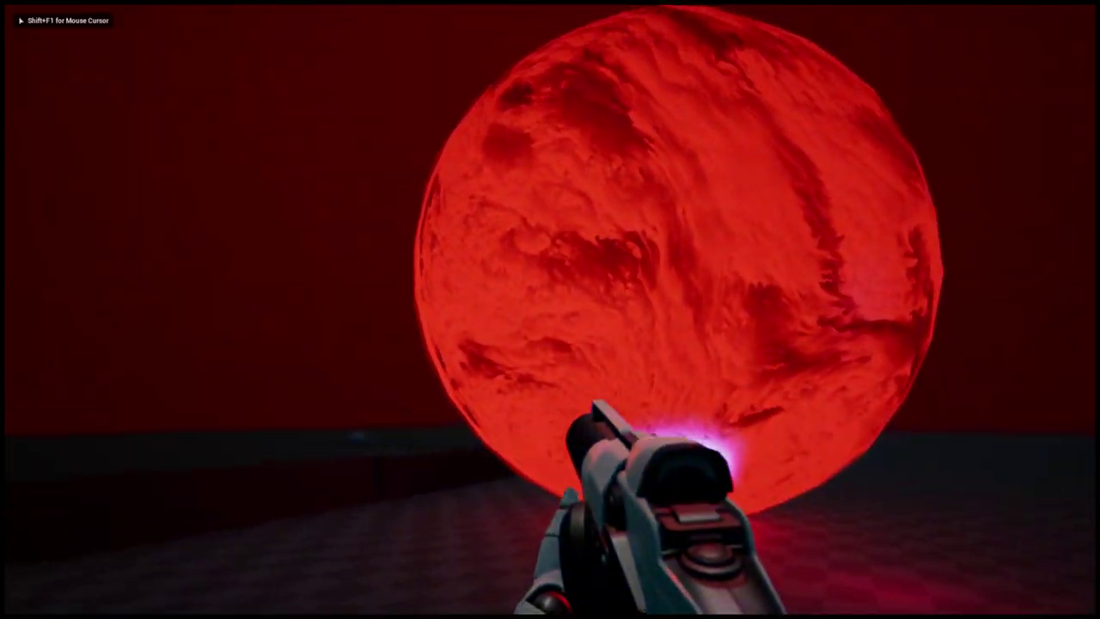
{"action": "left_click", "coordinate": [750, 320]}
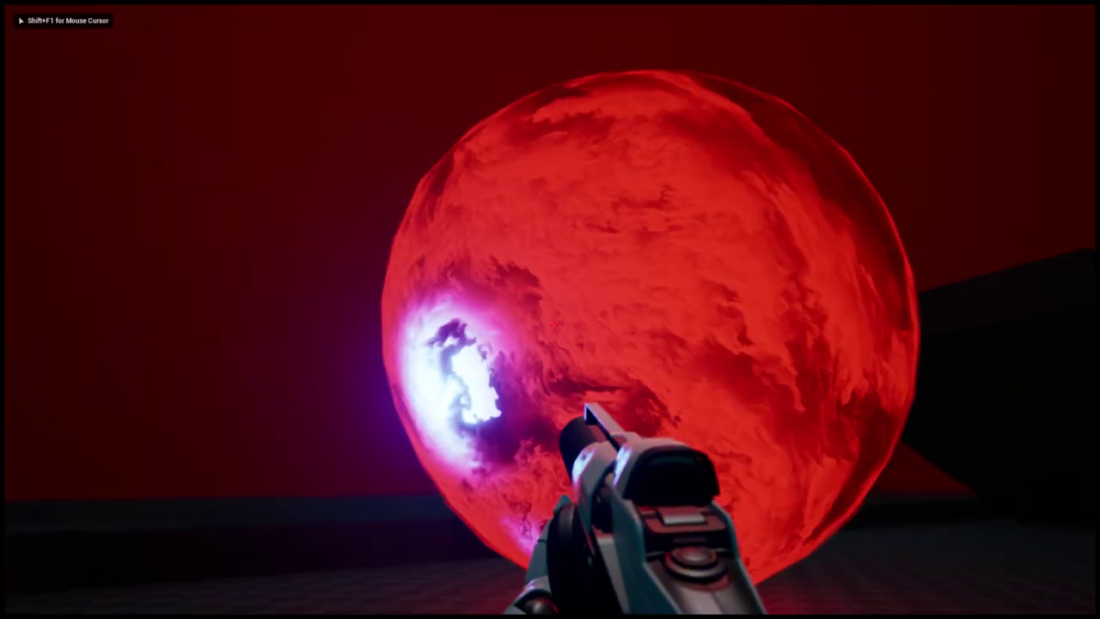
{"action": "left_click", "coordinate": [593, 330]}
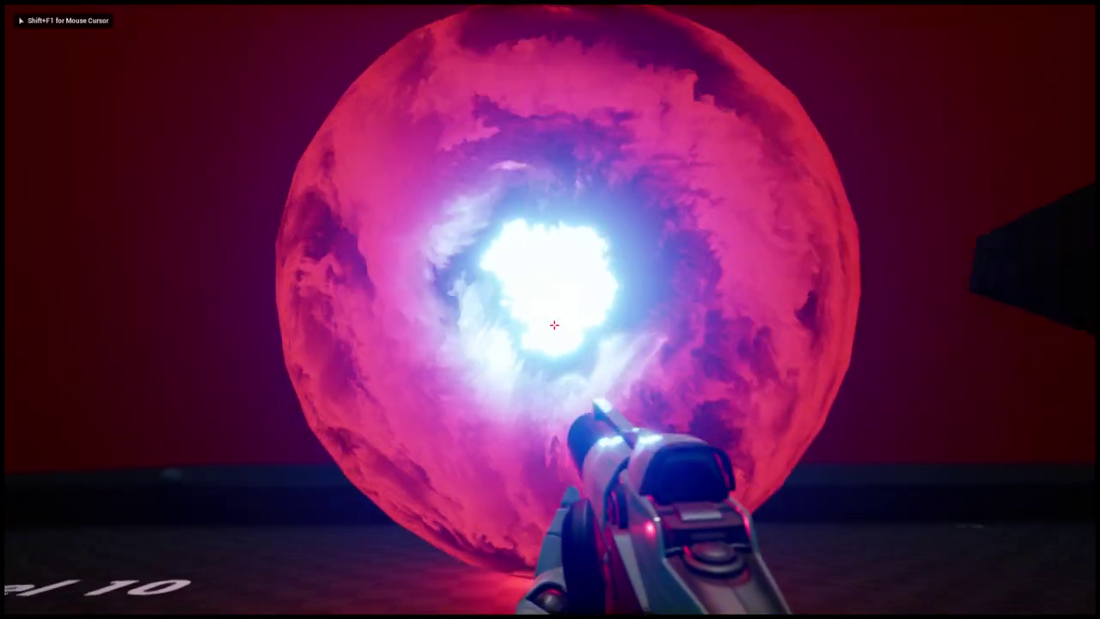
{"action": "left_click", "coordinate": [425, 327]}
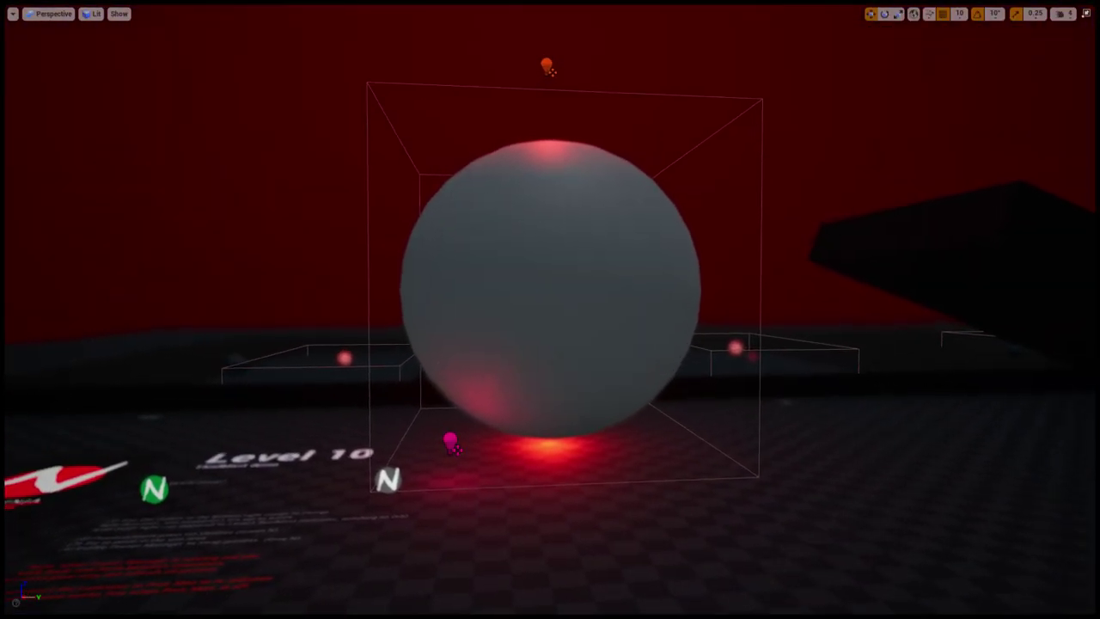
{"action": "key", "text": "F11"}
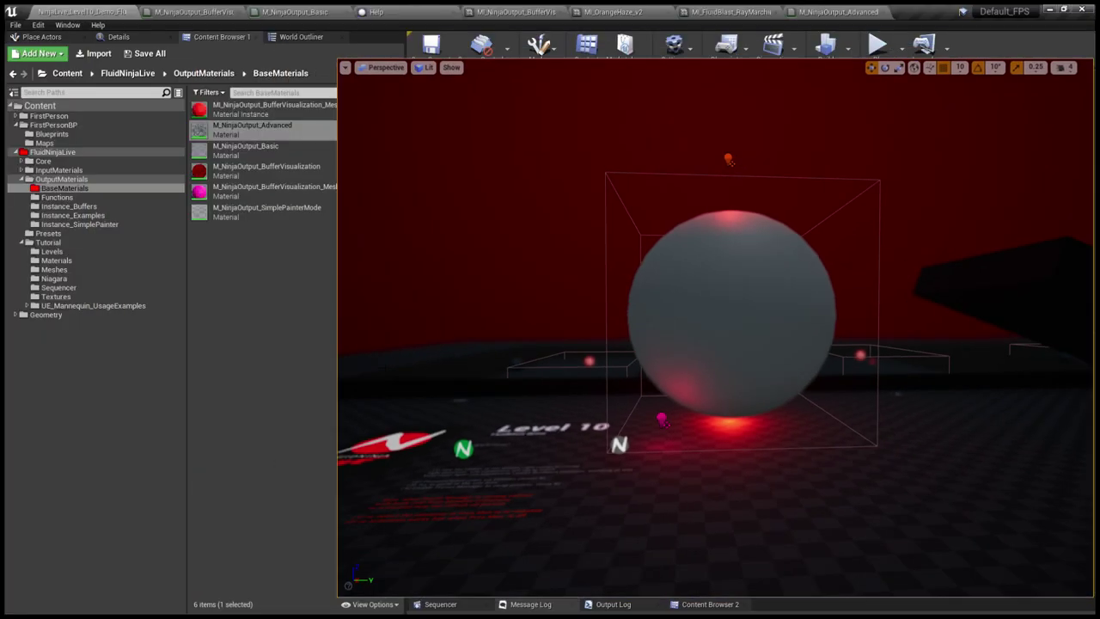